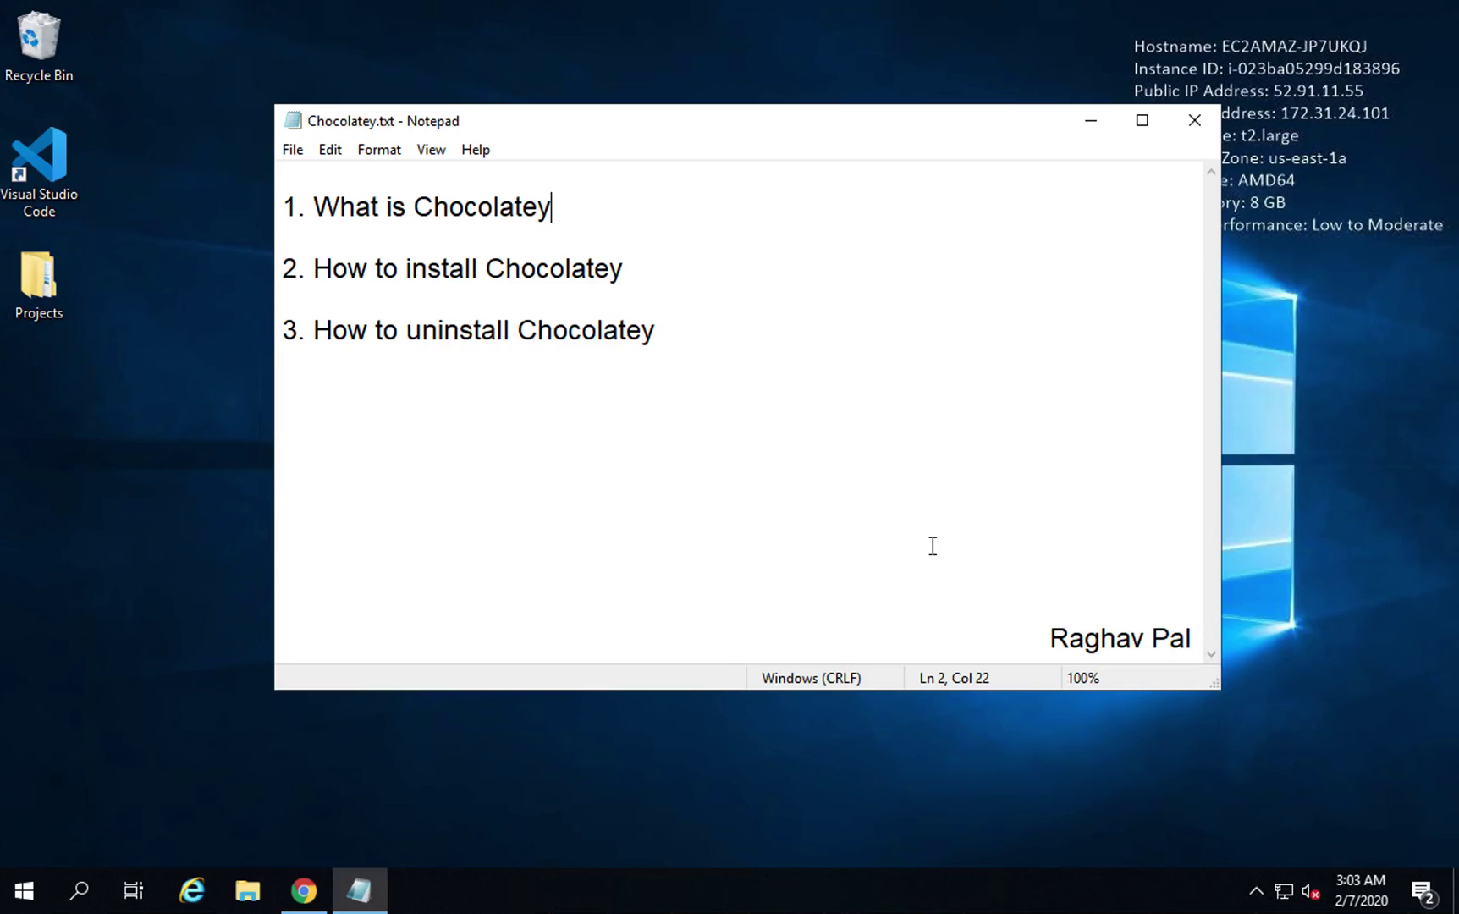
# - Switch to the Chrome browser and search Google for "chocolatey"
pyautogui.hotkey('ctrl', 'Right')
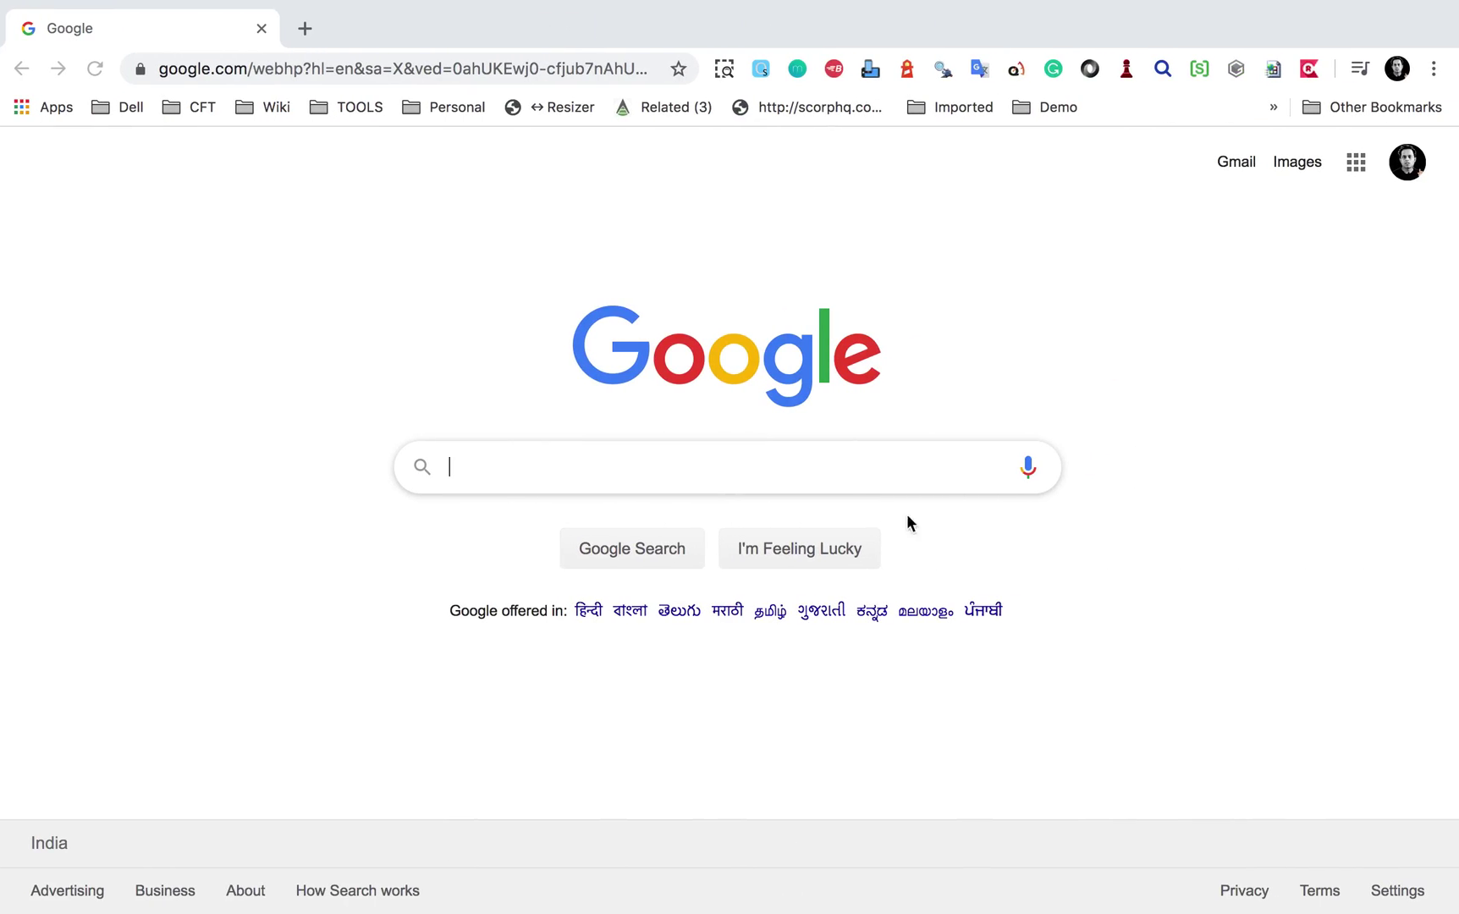
pyautogui.write('chc')
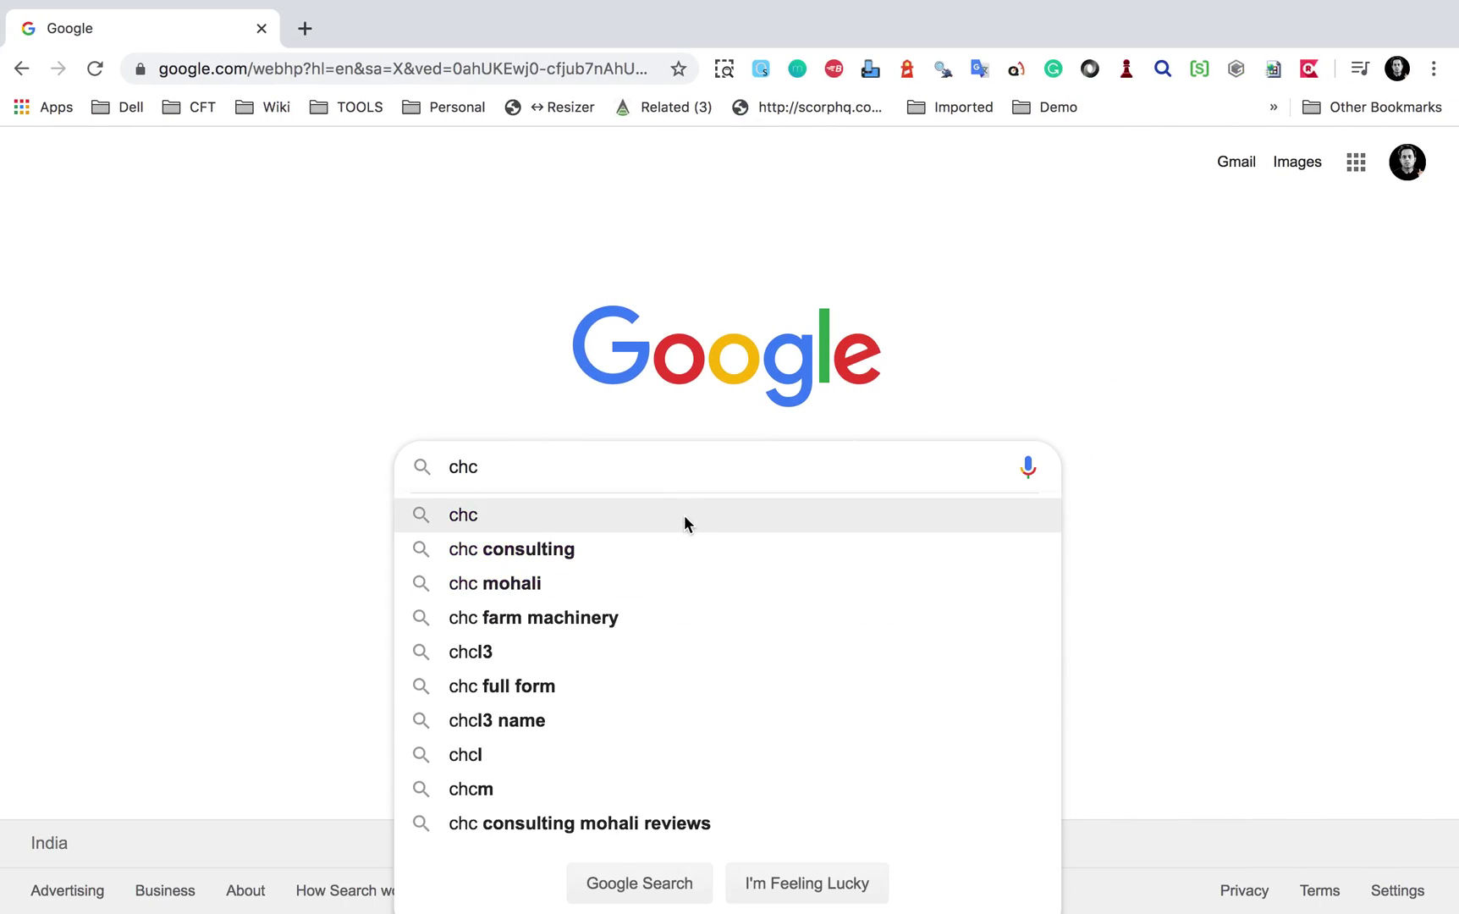
pyautogui.press('BackSpace')
pyautogui.write('o')
pyautogui.click(641, 514)
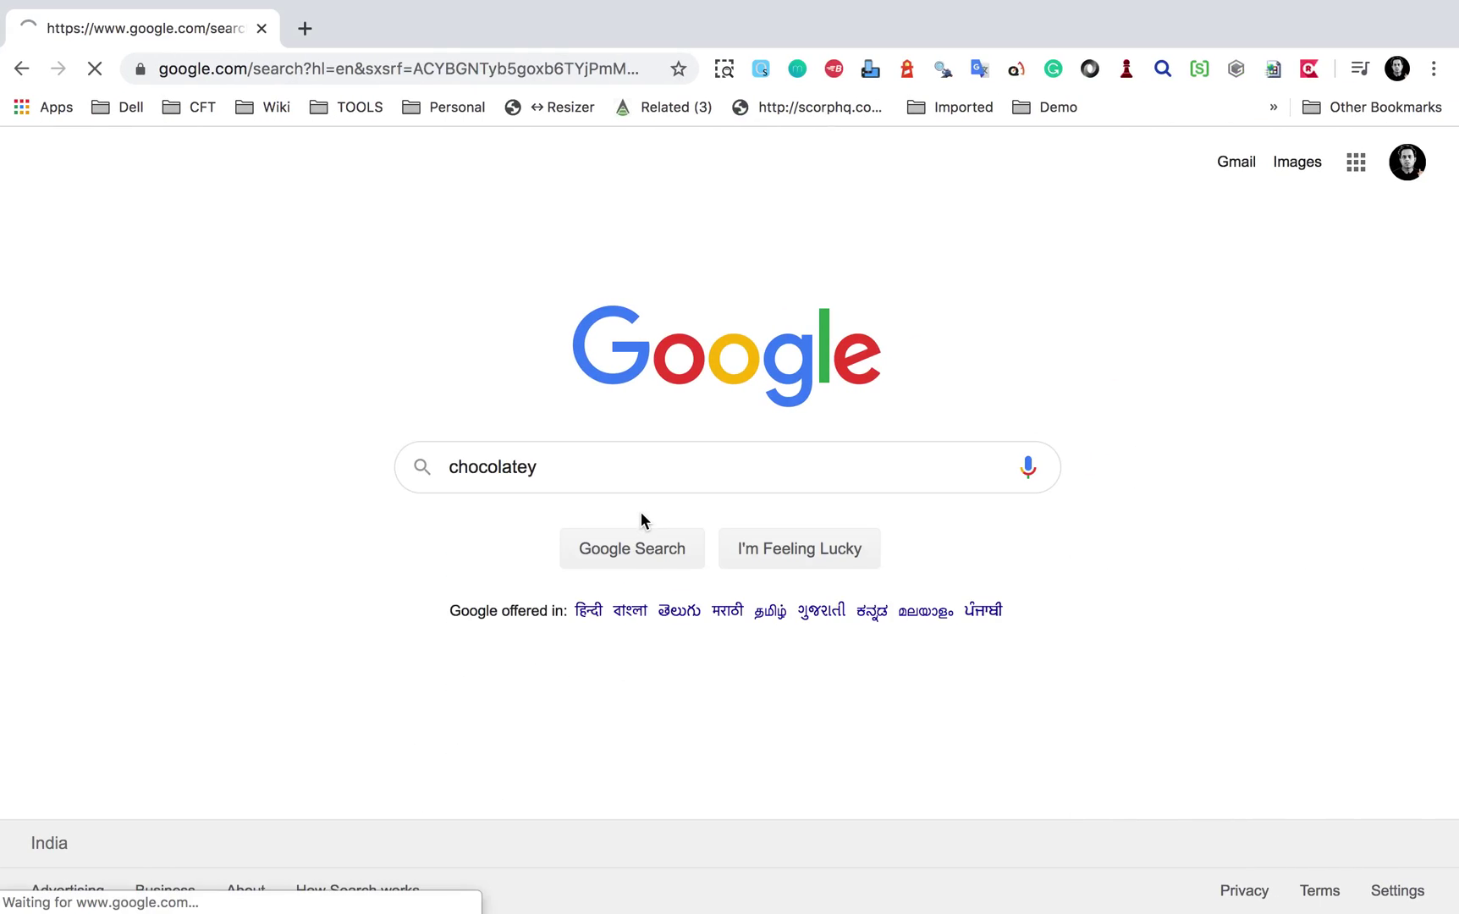
# - Open the chocolatey.org search result in a separate browser tab and bring that tab to the front
pyautogui.moveTo(189, 333)
pyautogui.mouseDown()
pyautogui.moveTo(691, 489)
pyautogui.moveTo(883, 723)
pyautogui.moveTo(184, 289)
pyautogui.mouseUp()
pyautogui.keyDown('super'); pyautogui.click(295, 371); pyautogui.keyUp('super')
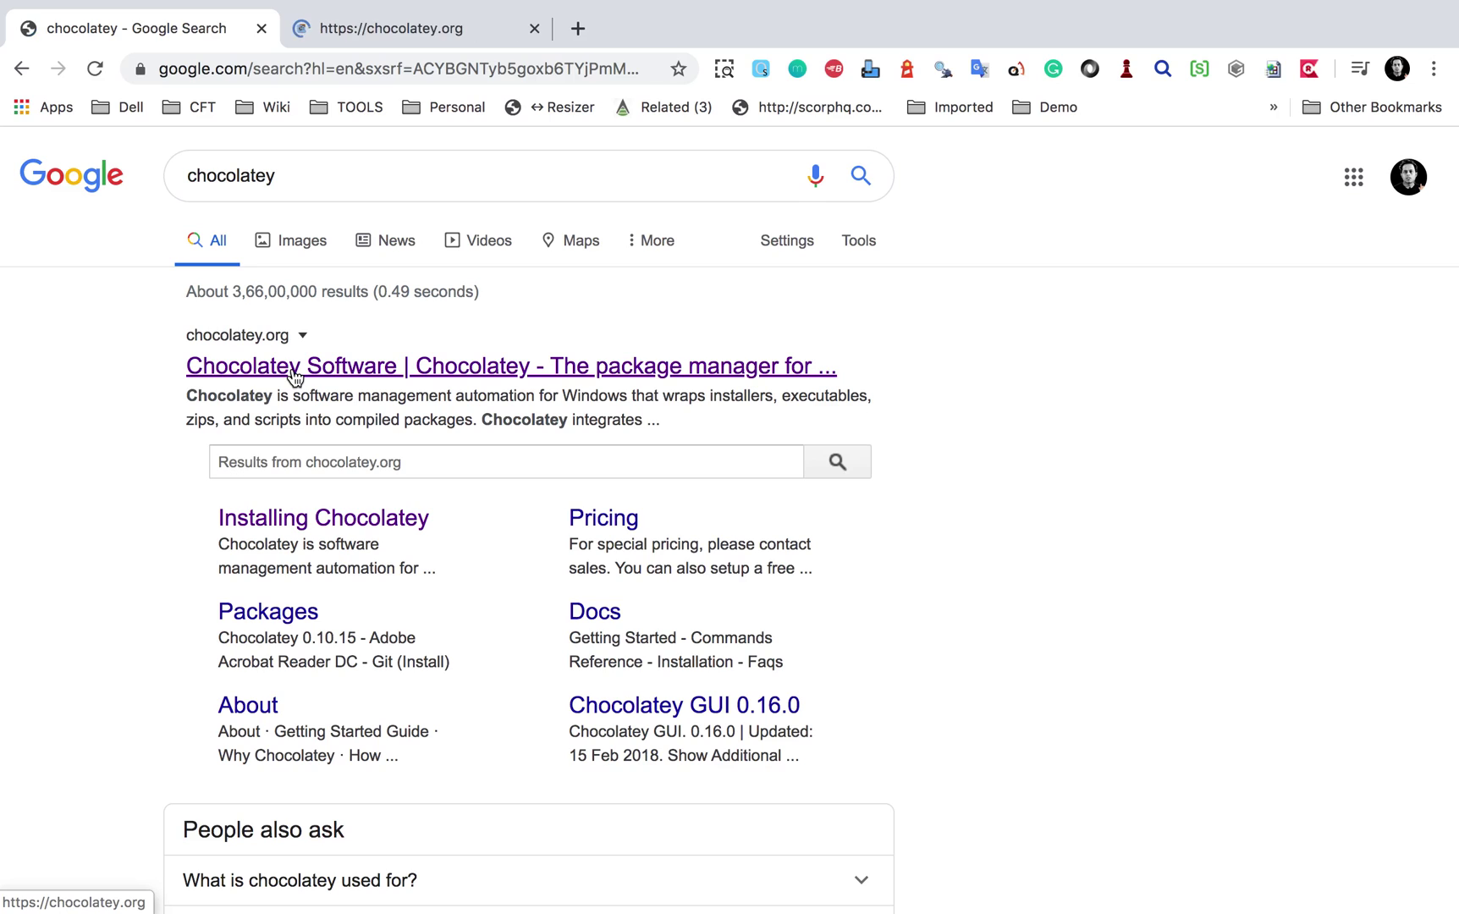
pyautogui.click(374, 32)
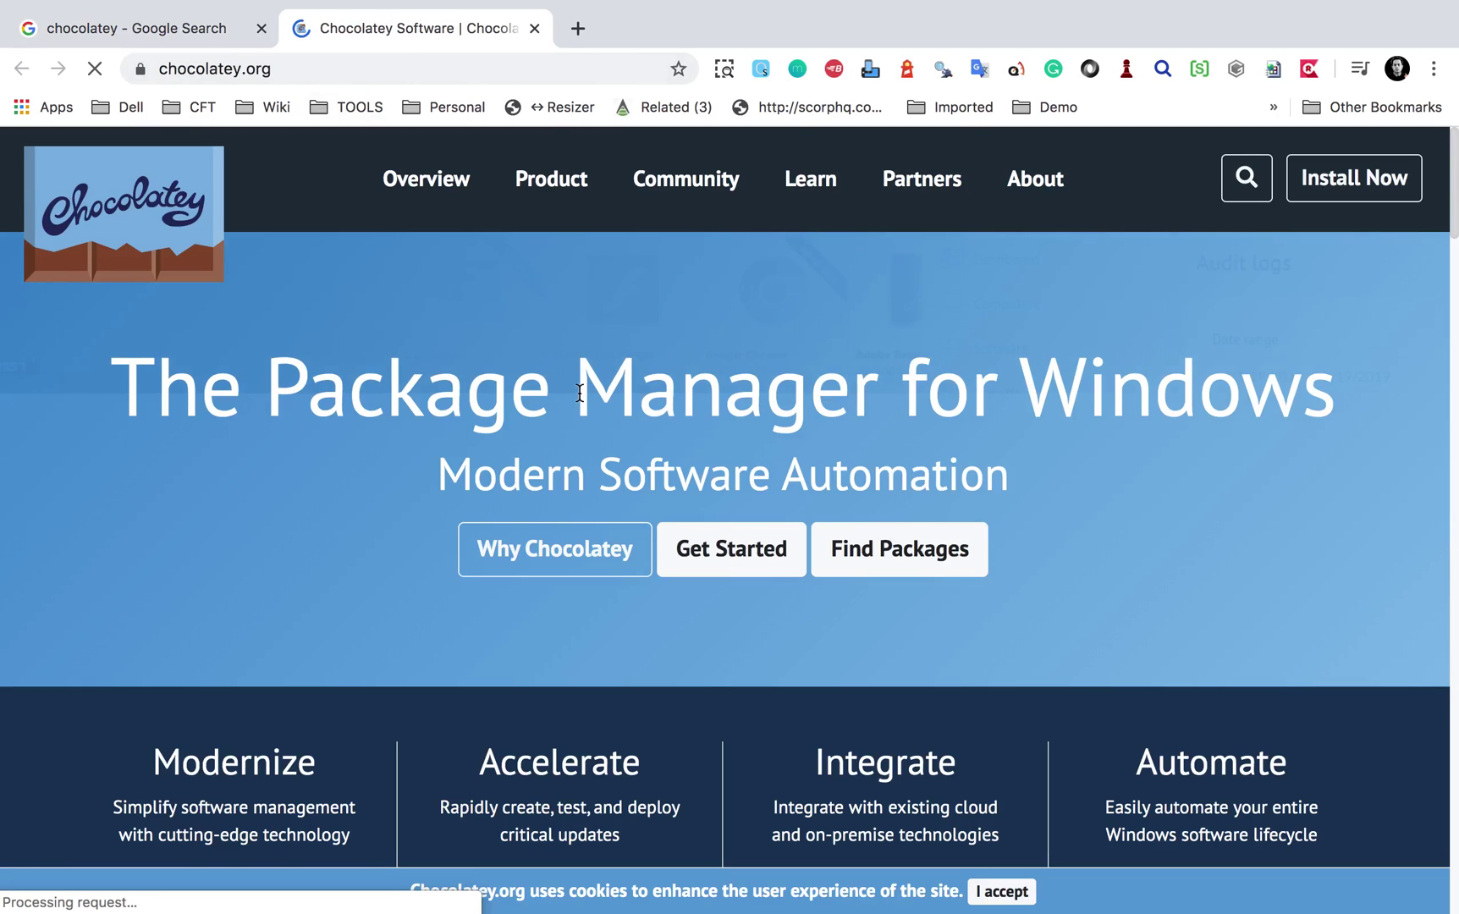
# - In Notepad, add "package manager for windows" and "install, uninstall or upgrade packages" on two lines under "What is Chocolatey"
pyautogui.hotkey('ctrl', 'Left')
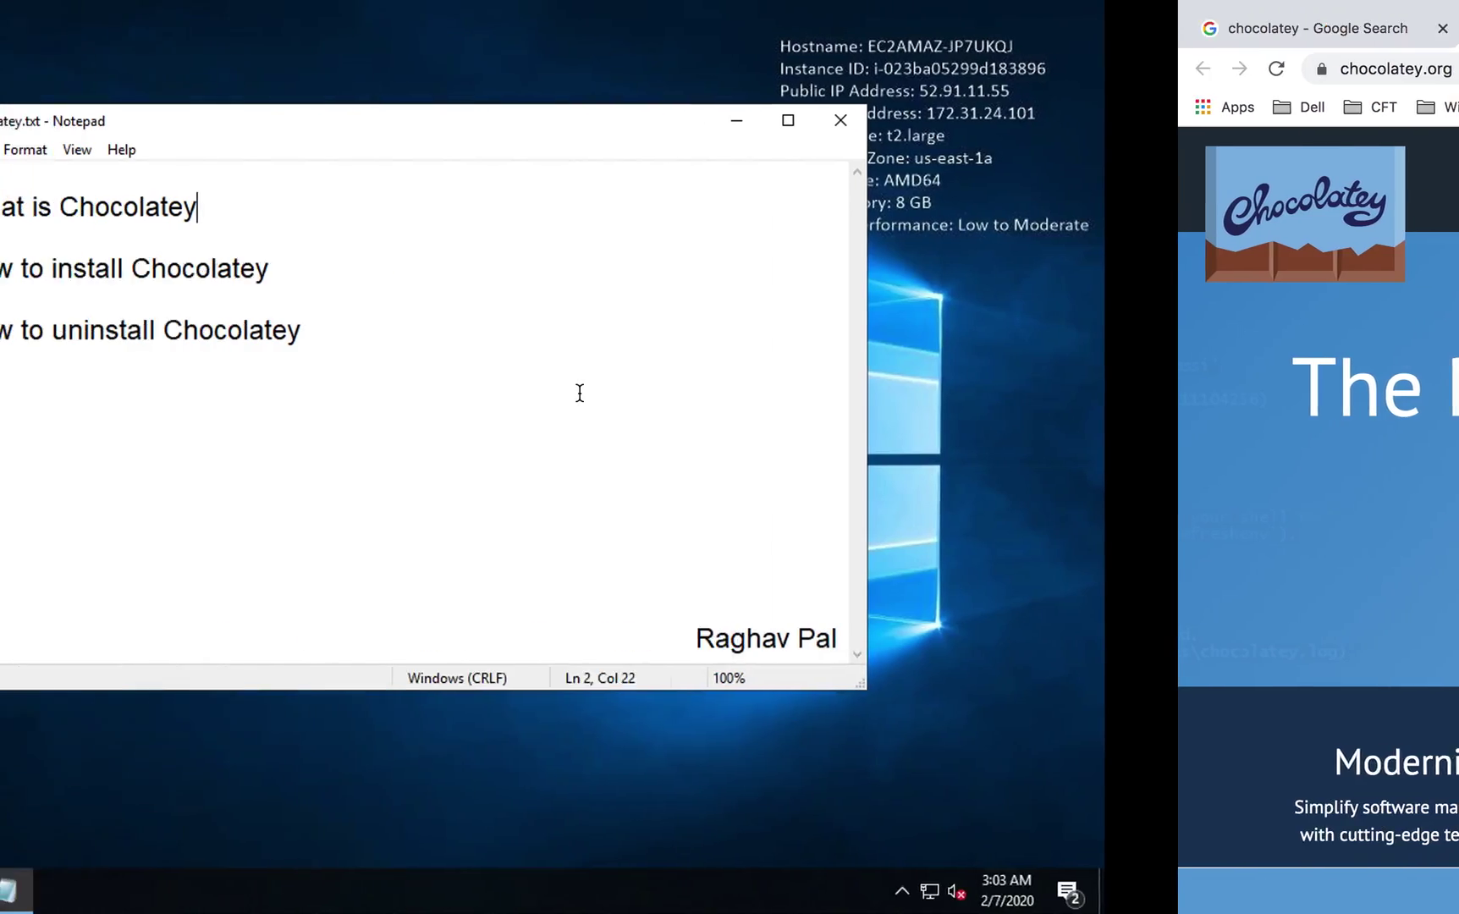
pyautogui.press('Return')
pyautogui.press('Return')
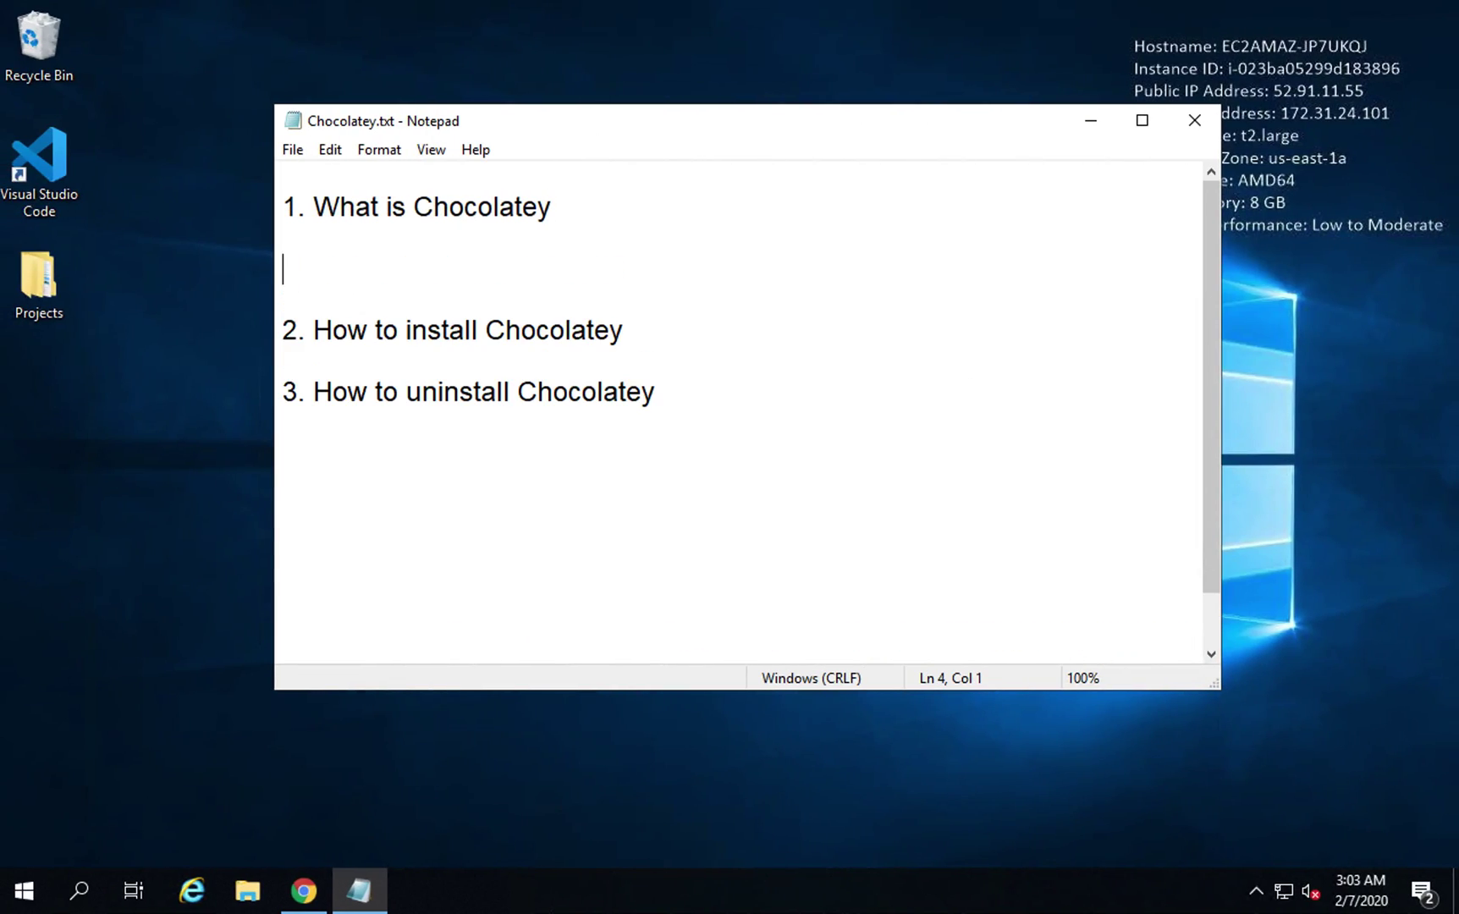
pyautogui.write('package manager for windows')
pyautogui.press('Return')
pyautogui.write('install, uninstall or upgrade packages')
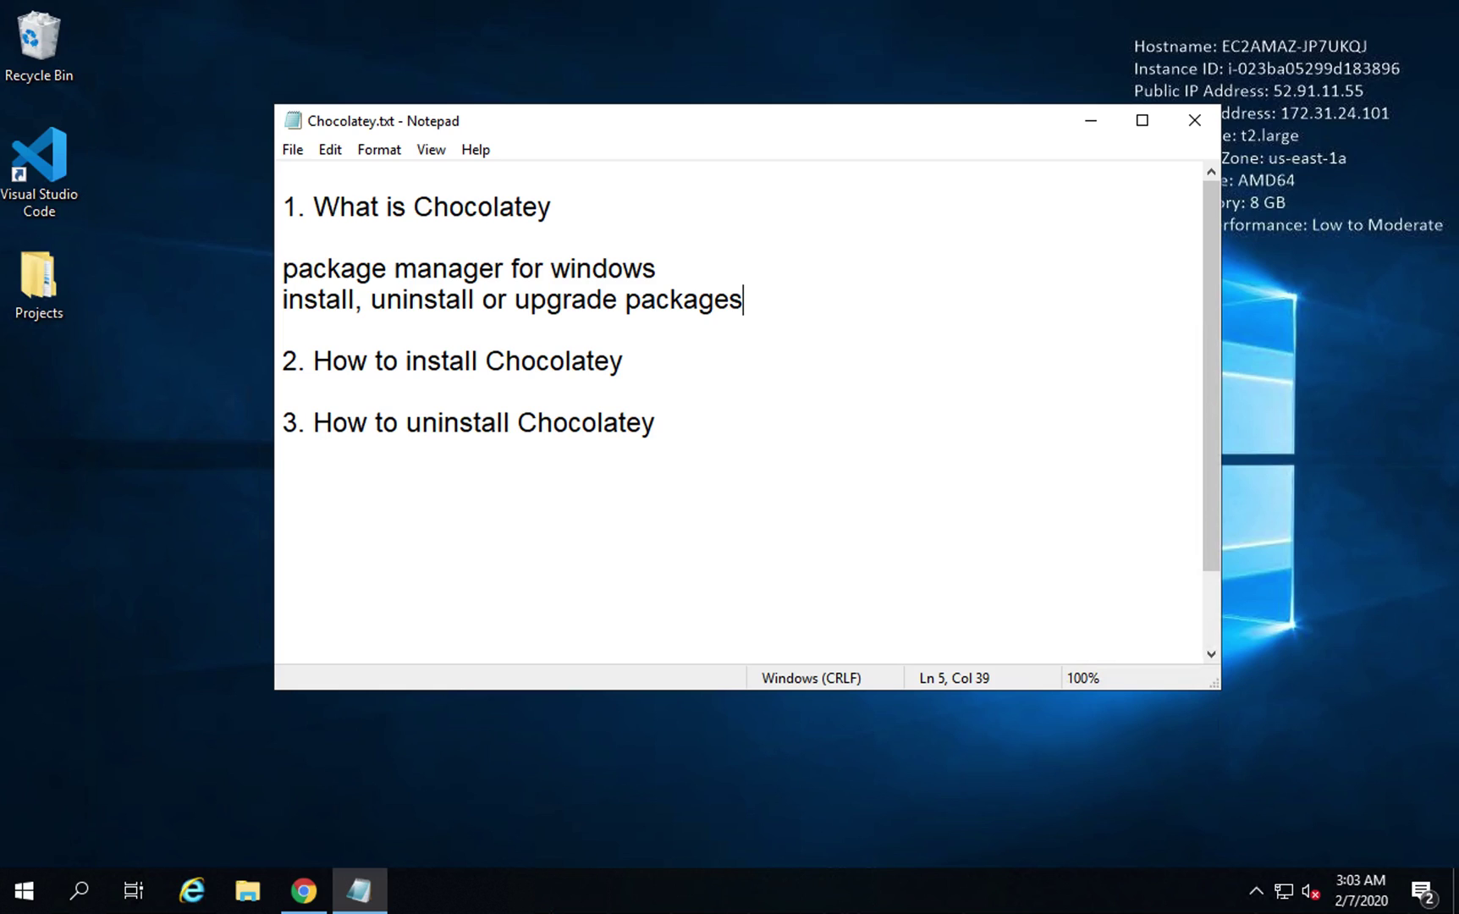
# - Return to the Chocolatey homepage in the browser and open its Get Started installation page
pyautogui.hotkey('ctrl', 'Right')
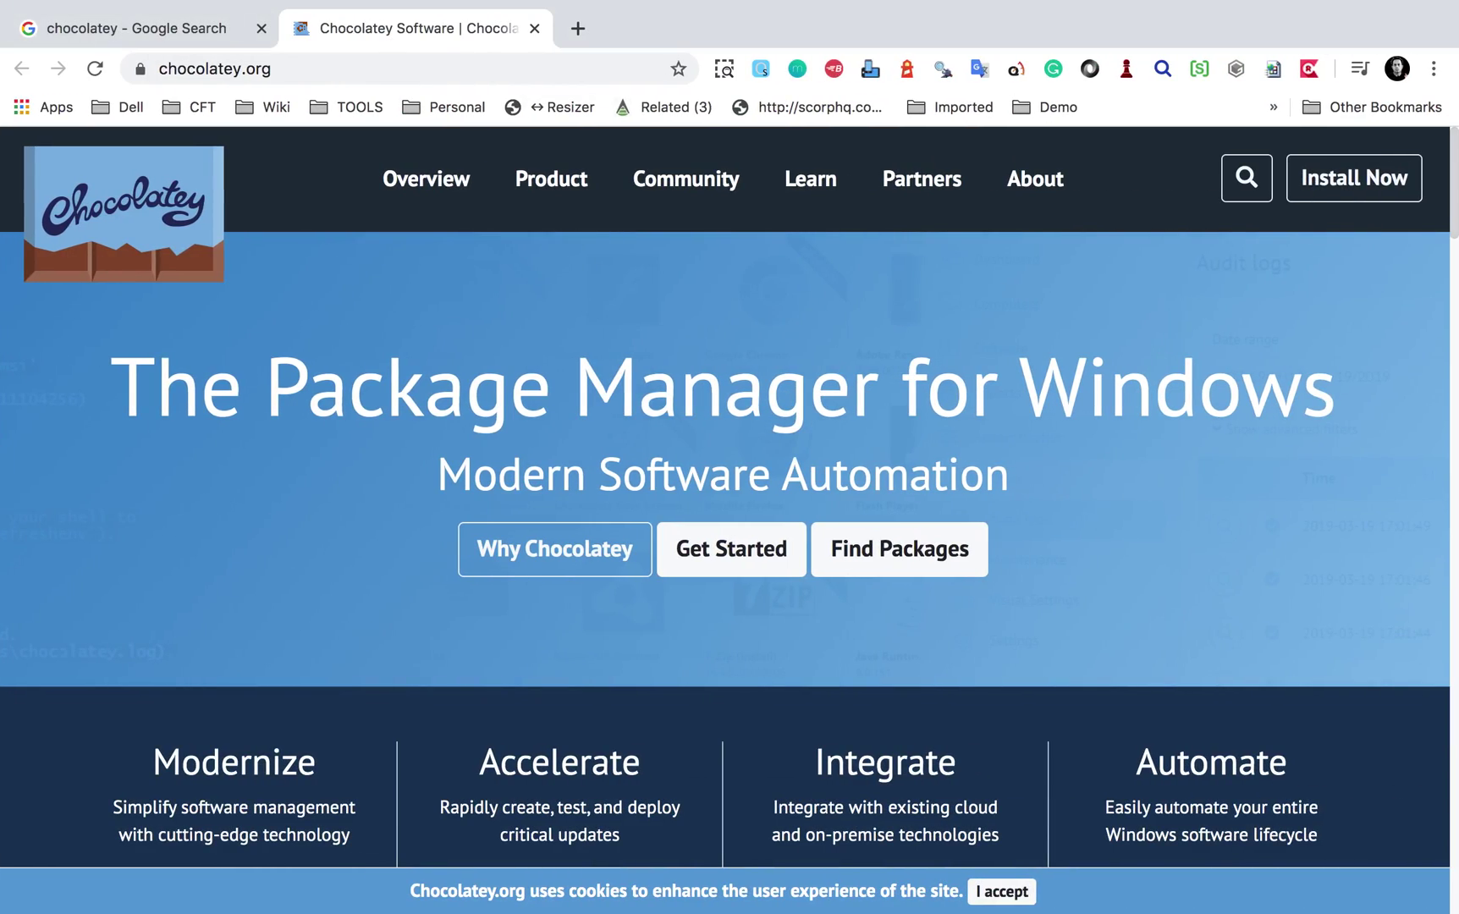
pyautogui.scroll(-7, 730, 499)
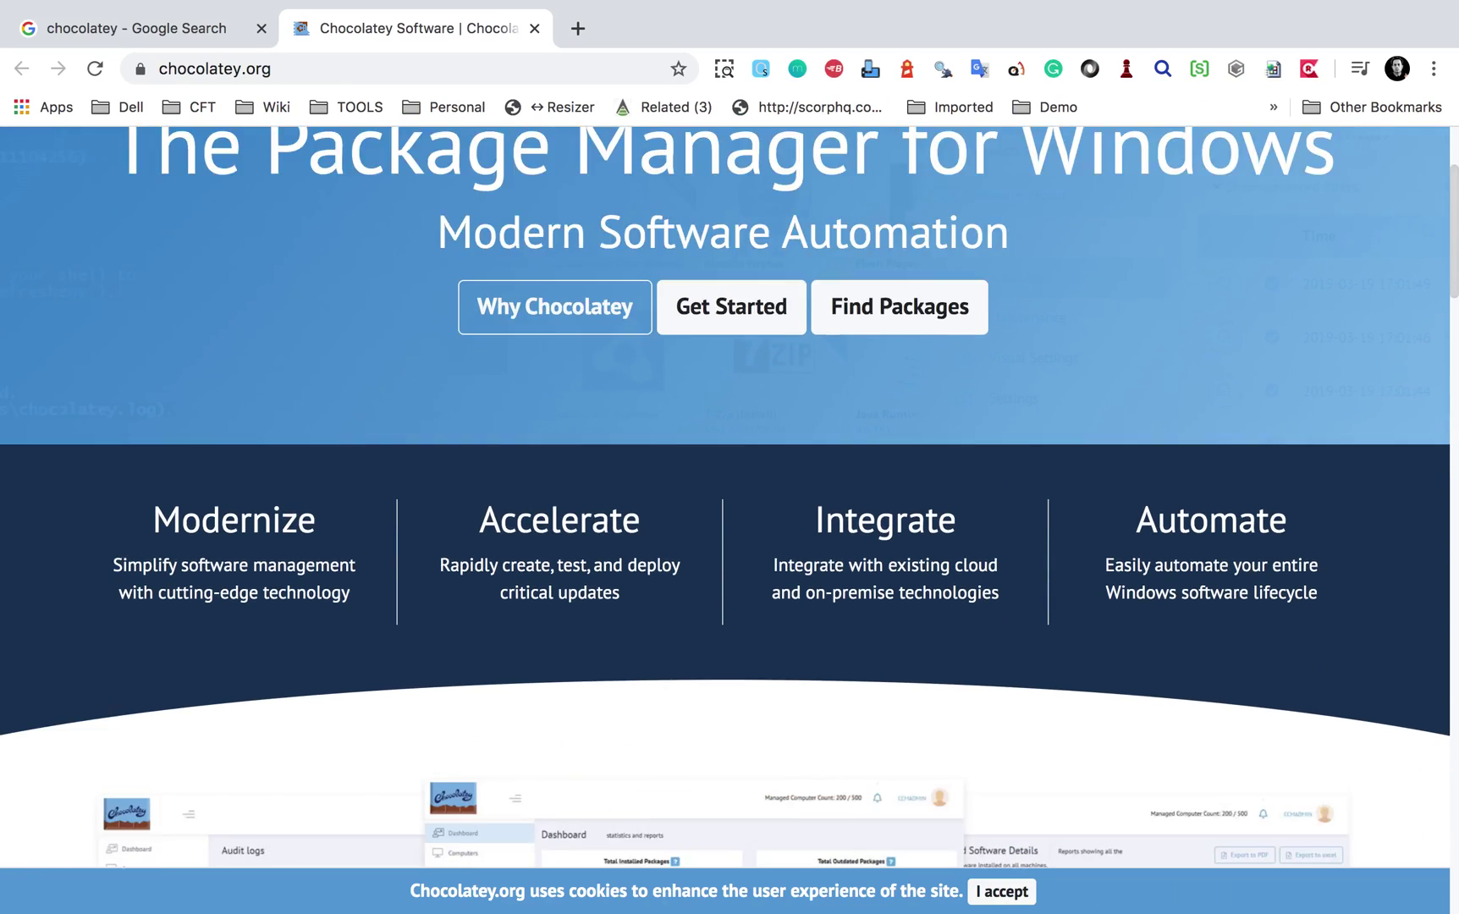
pyautogui.scroll(7, 729, 520)
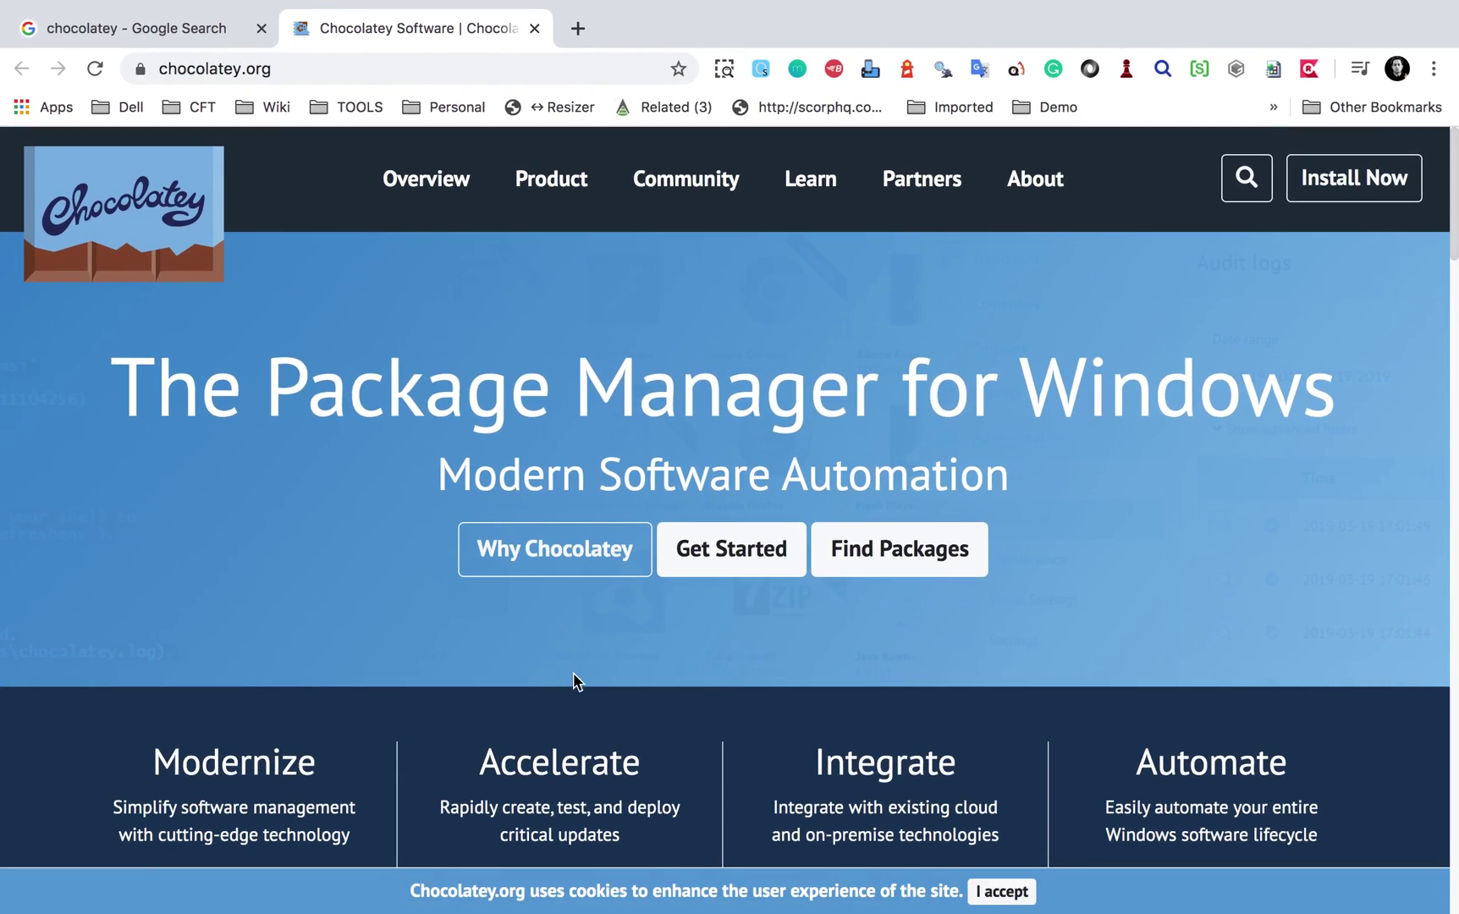
pyautogui.click(751, 566)
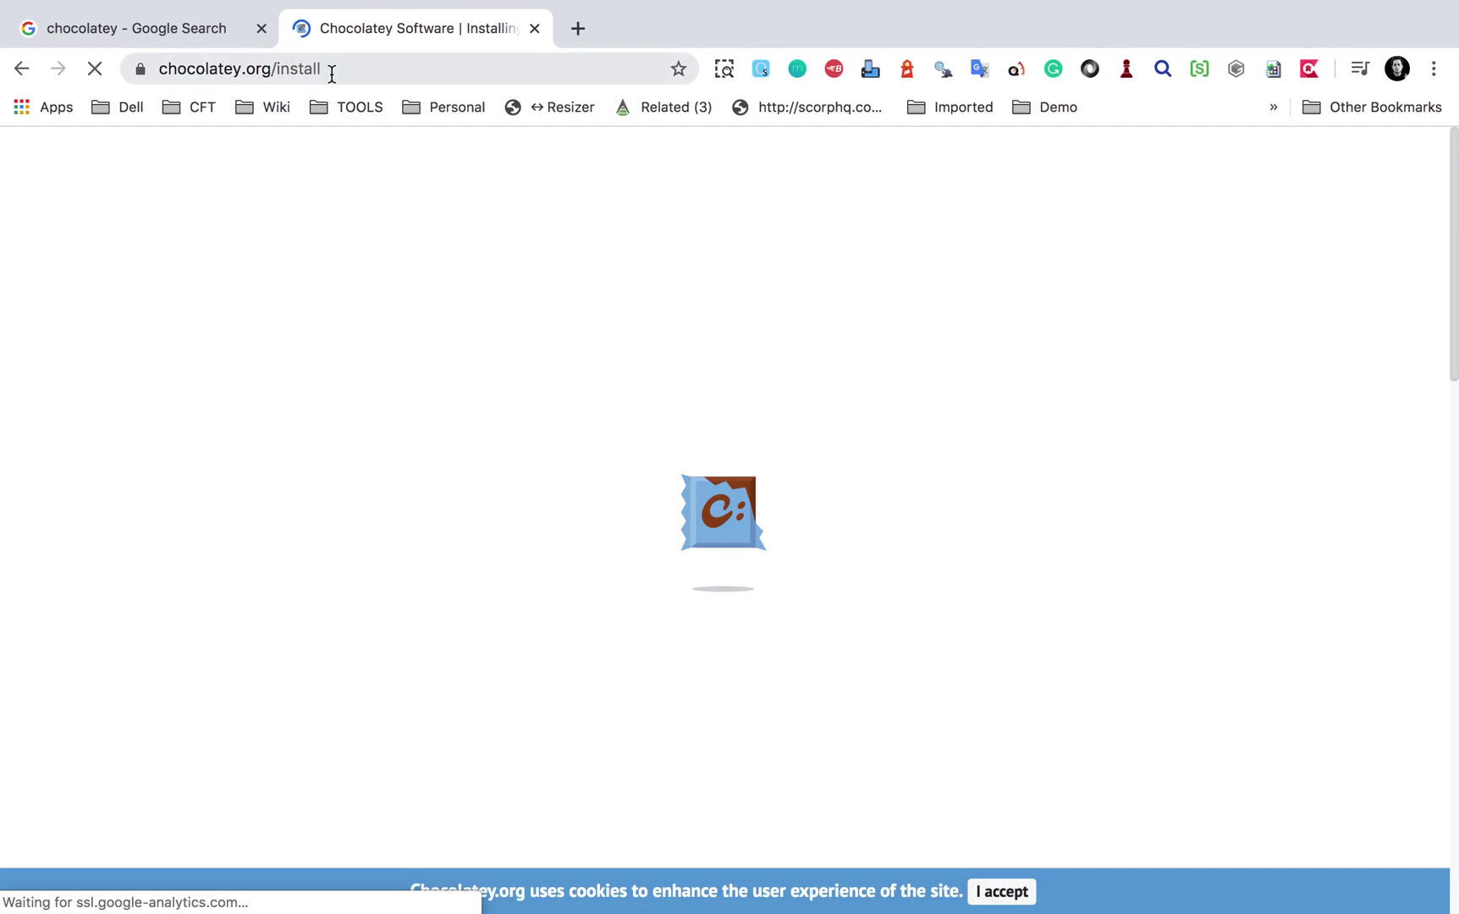
# - Review the installation page's address, newsletter signup, system requirements and the individual install instructions for PowerShell
pyautogui.click(173, 66)
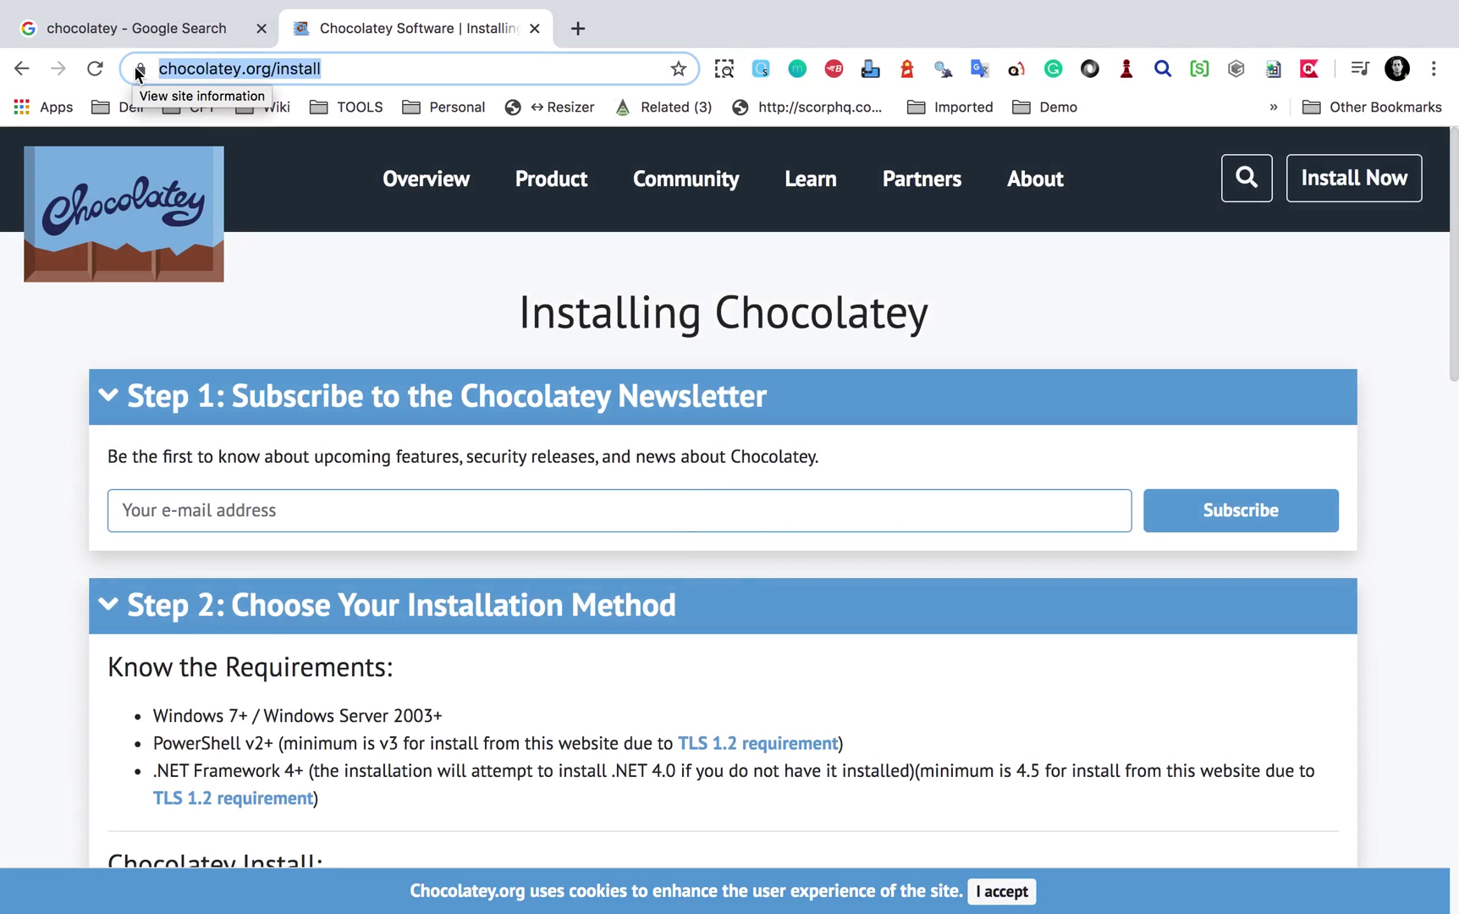
pyautogui.scroll(-3, 230, 602)
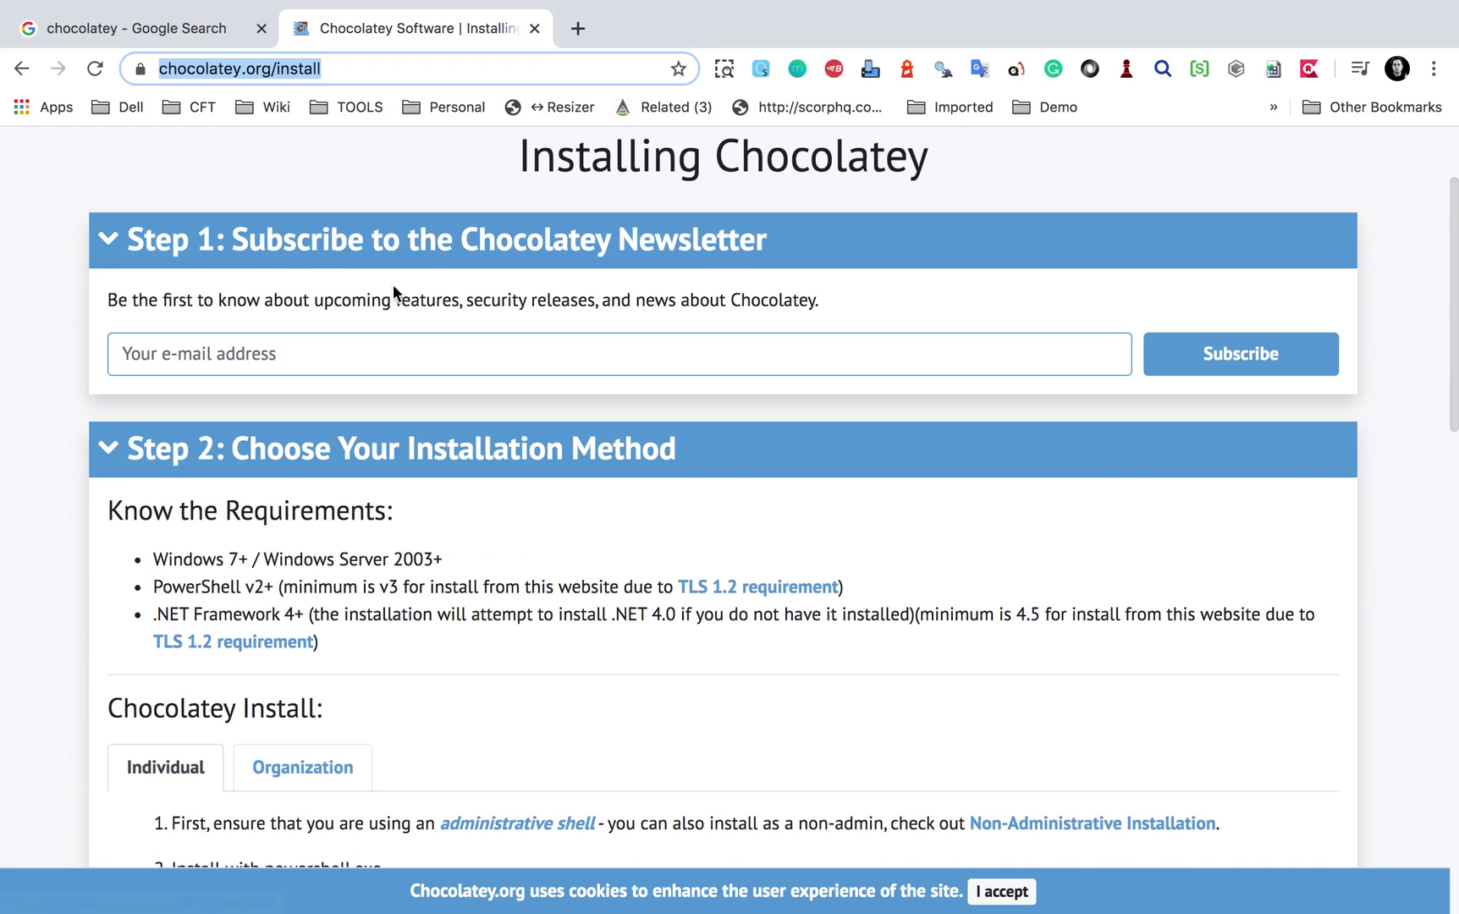
pyautogui.click(221, 362)
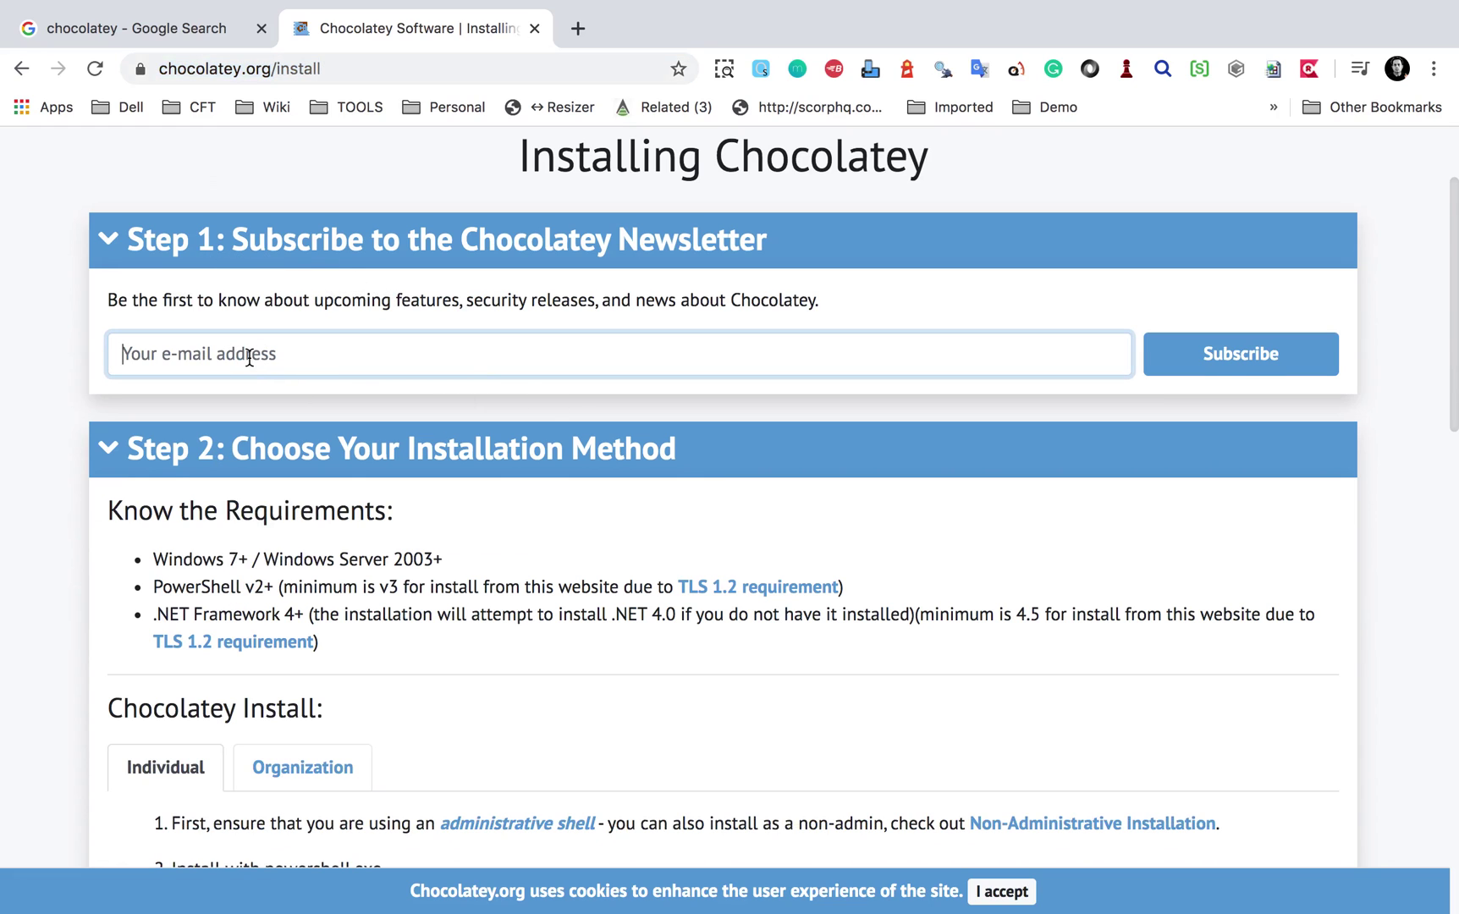
pyautogui.scroll(-4, 250, 357)
pyautogui.scroll(-1, 250, 358)
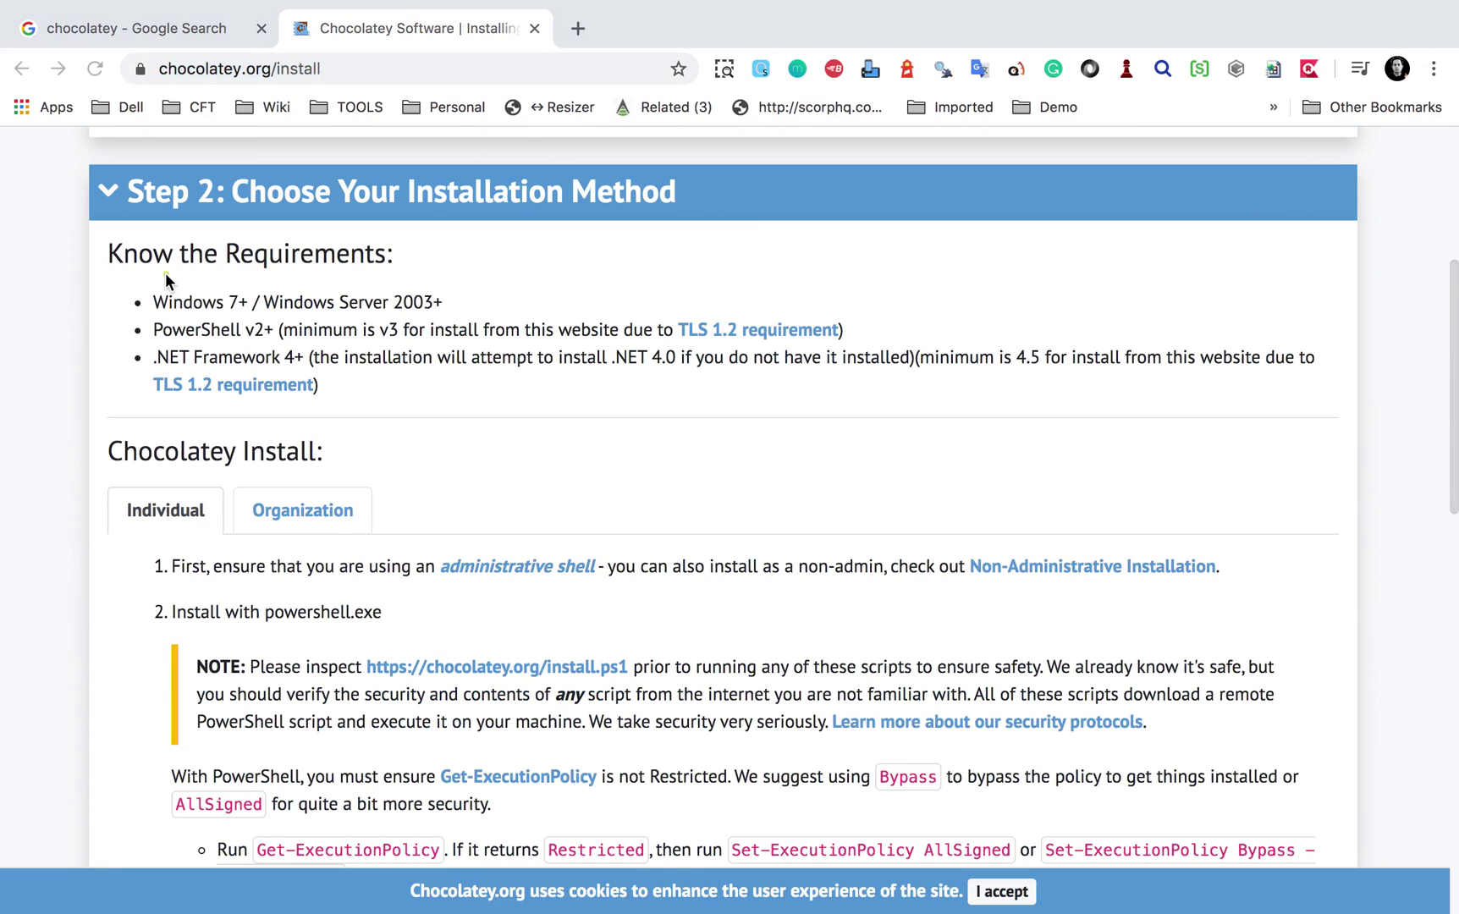
pyautogui.moveTo(96, 232)
pyautogui.mouseDown()
pyautogui.moveTo(609, 472)
pyautogui.moveTo(1030, 415)
pyautogui.moveTo(1364, 449)
pyautogui.mouseUp()
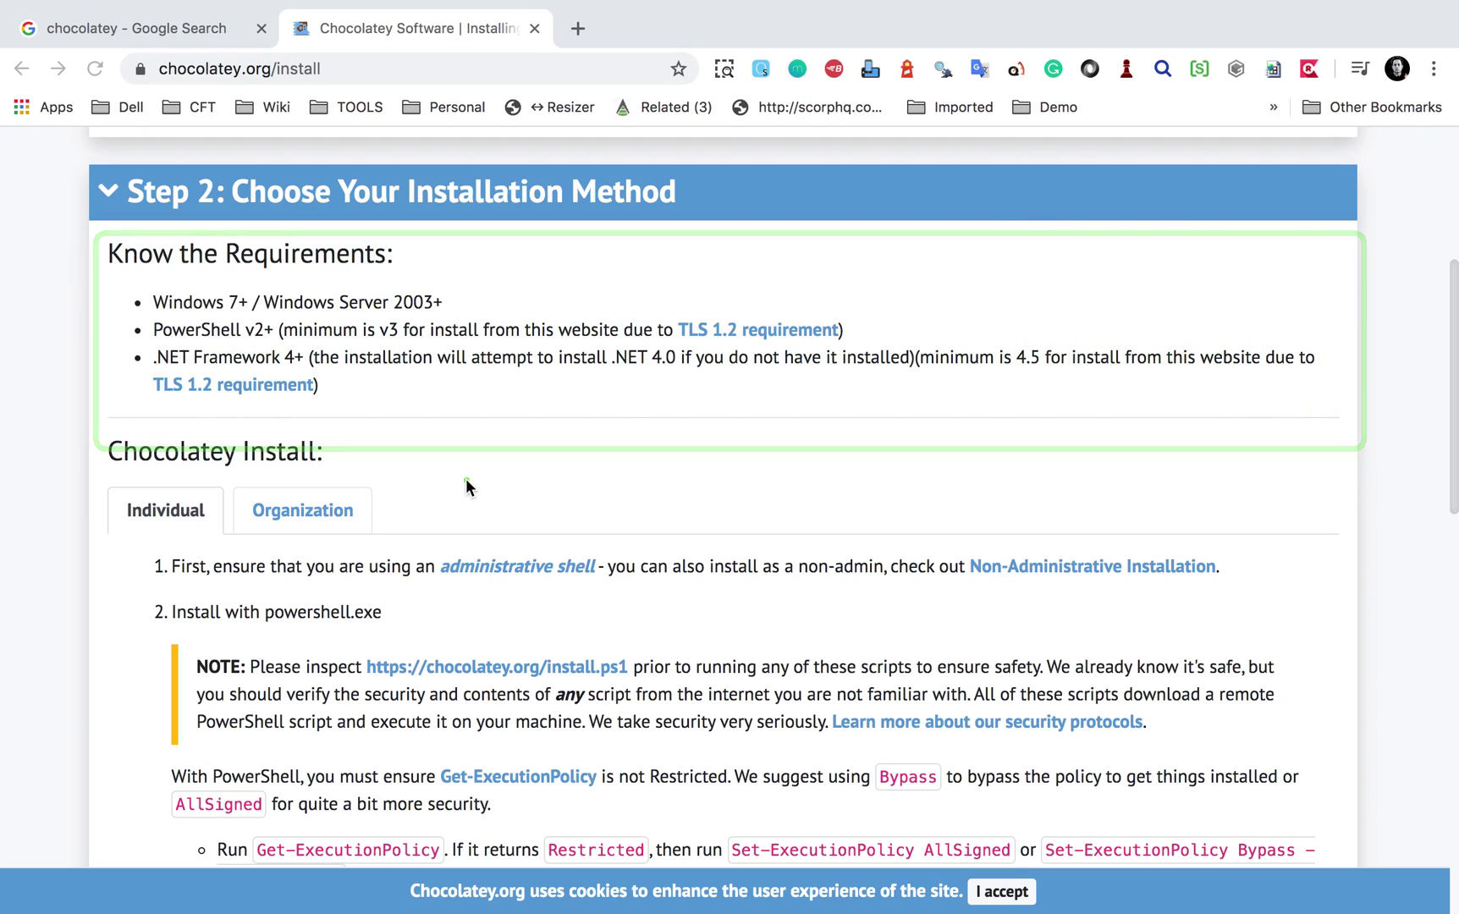
pyautogui.scroll(-4, 264, 476)
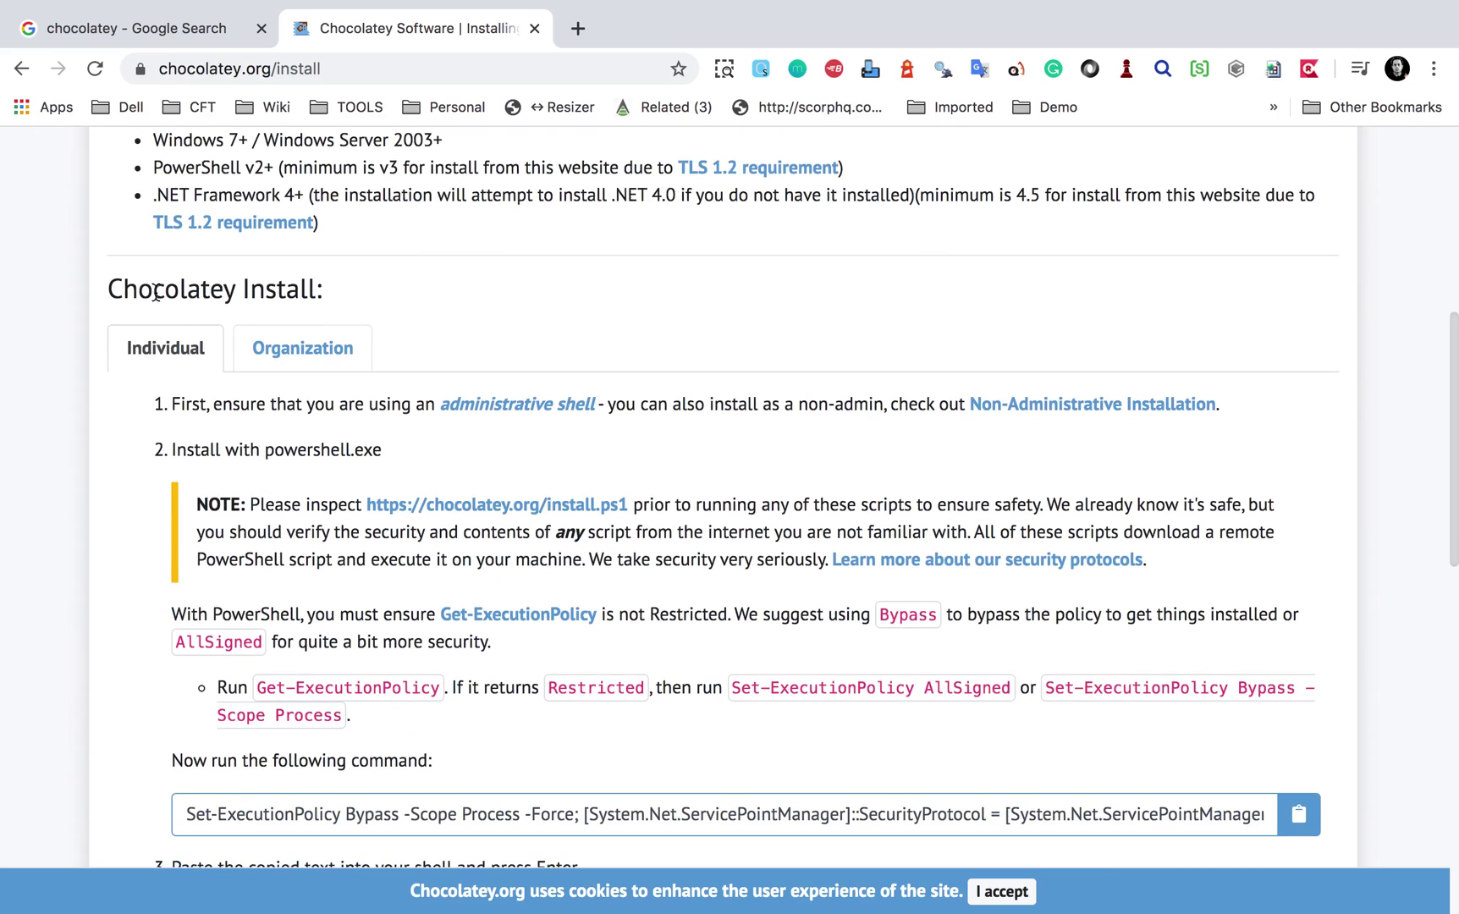
pyautogui.scroll(-2, 280, 525)
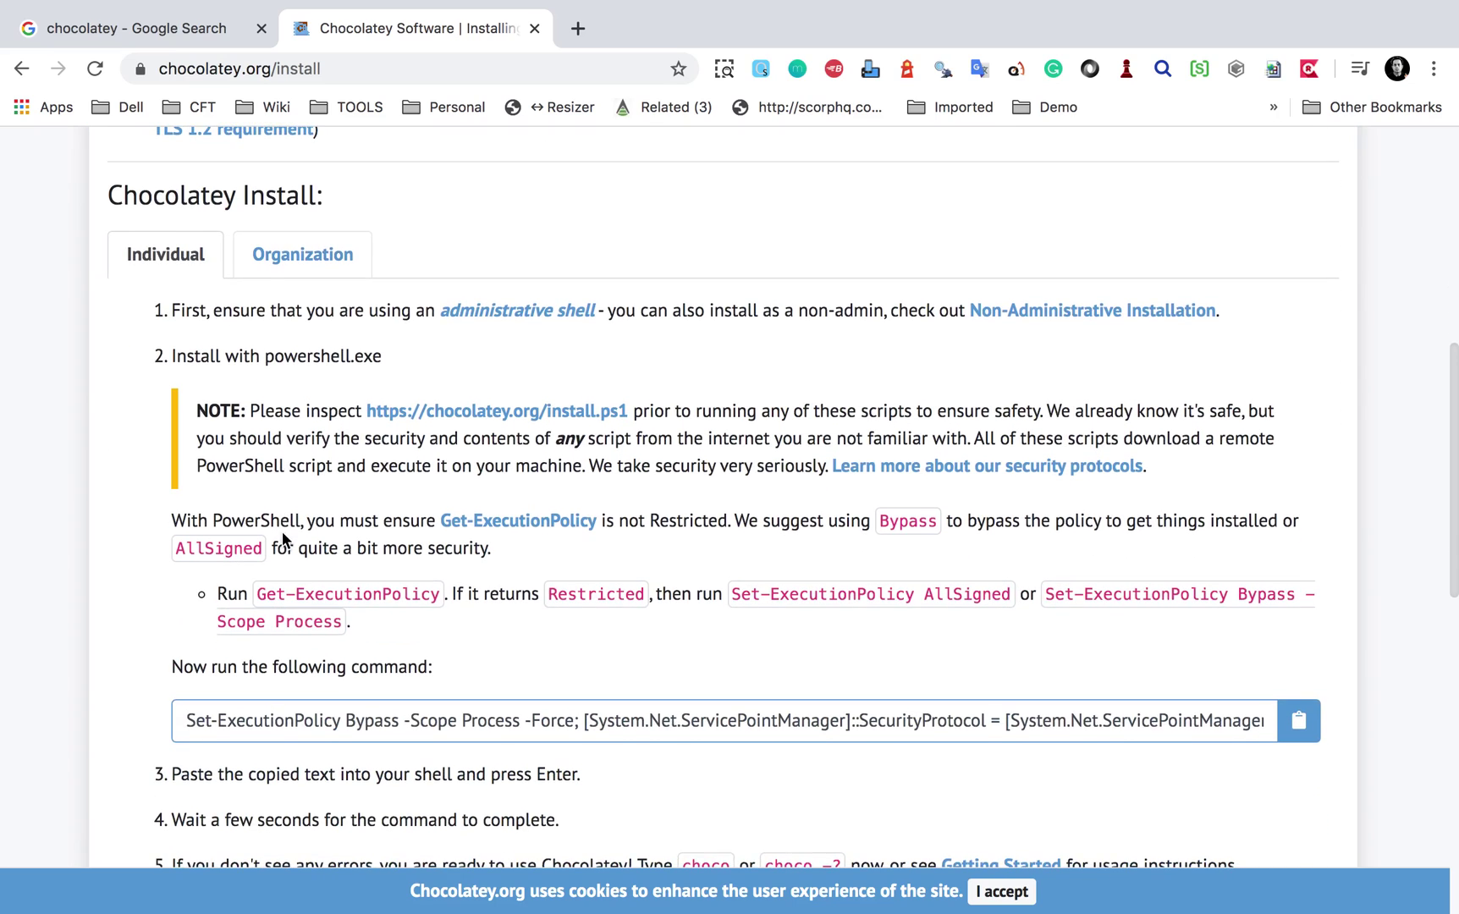
pyautogui.scroll(-1, 284, 540)
# - Switch to the Windows Server desktop and launch Windows PowerShell as administrator
pyautogui.hotkey('ctrl', 'Left')
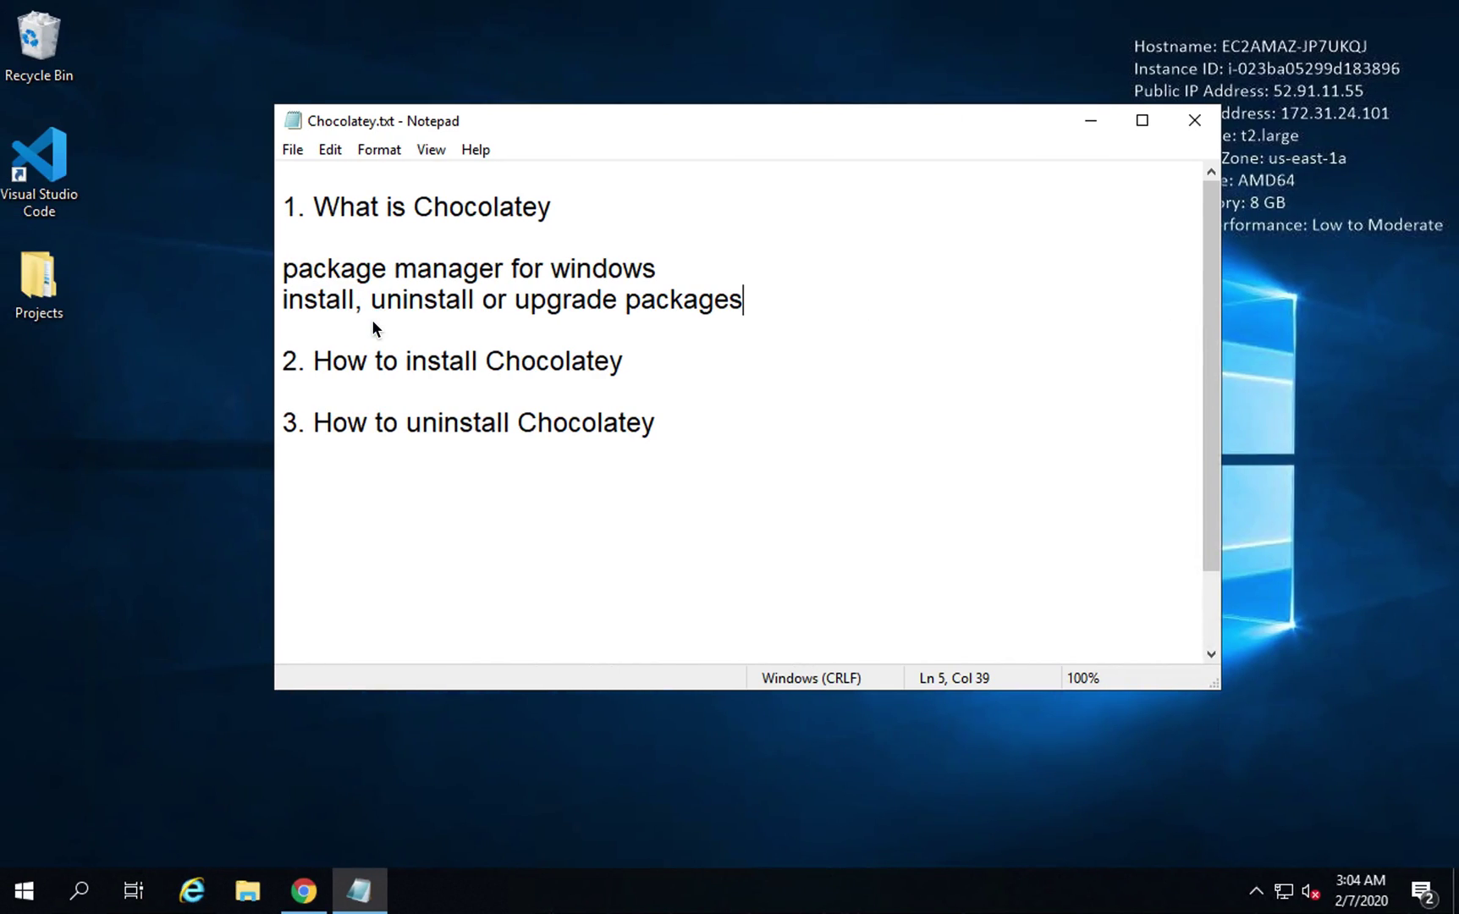
pyautogui.press('super')
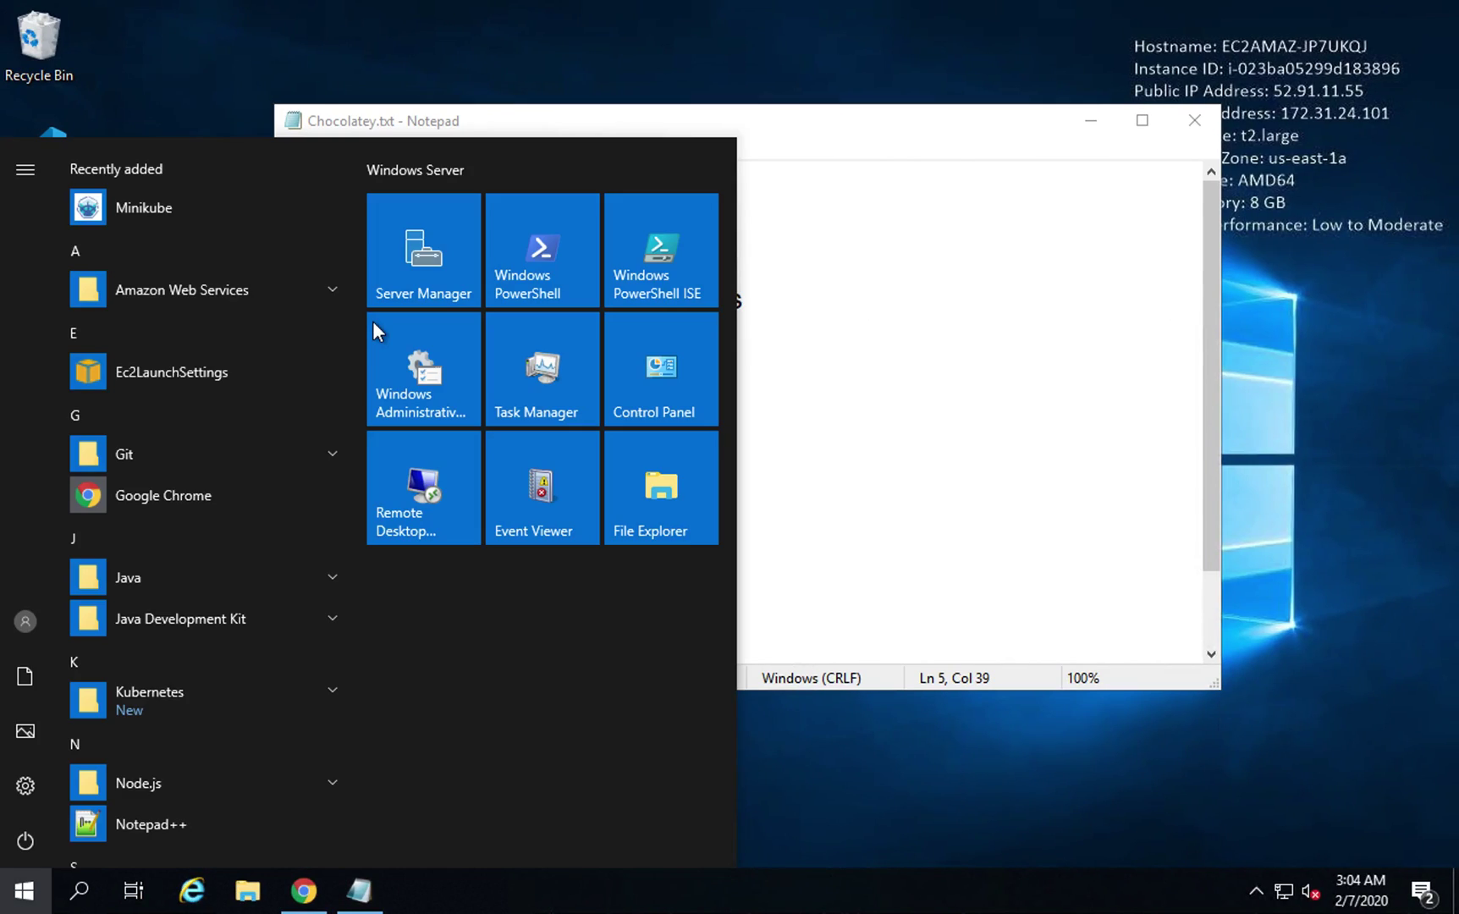
pyautogui.write('p')
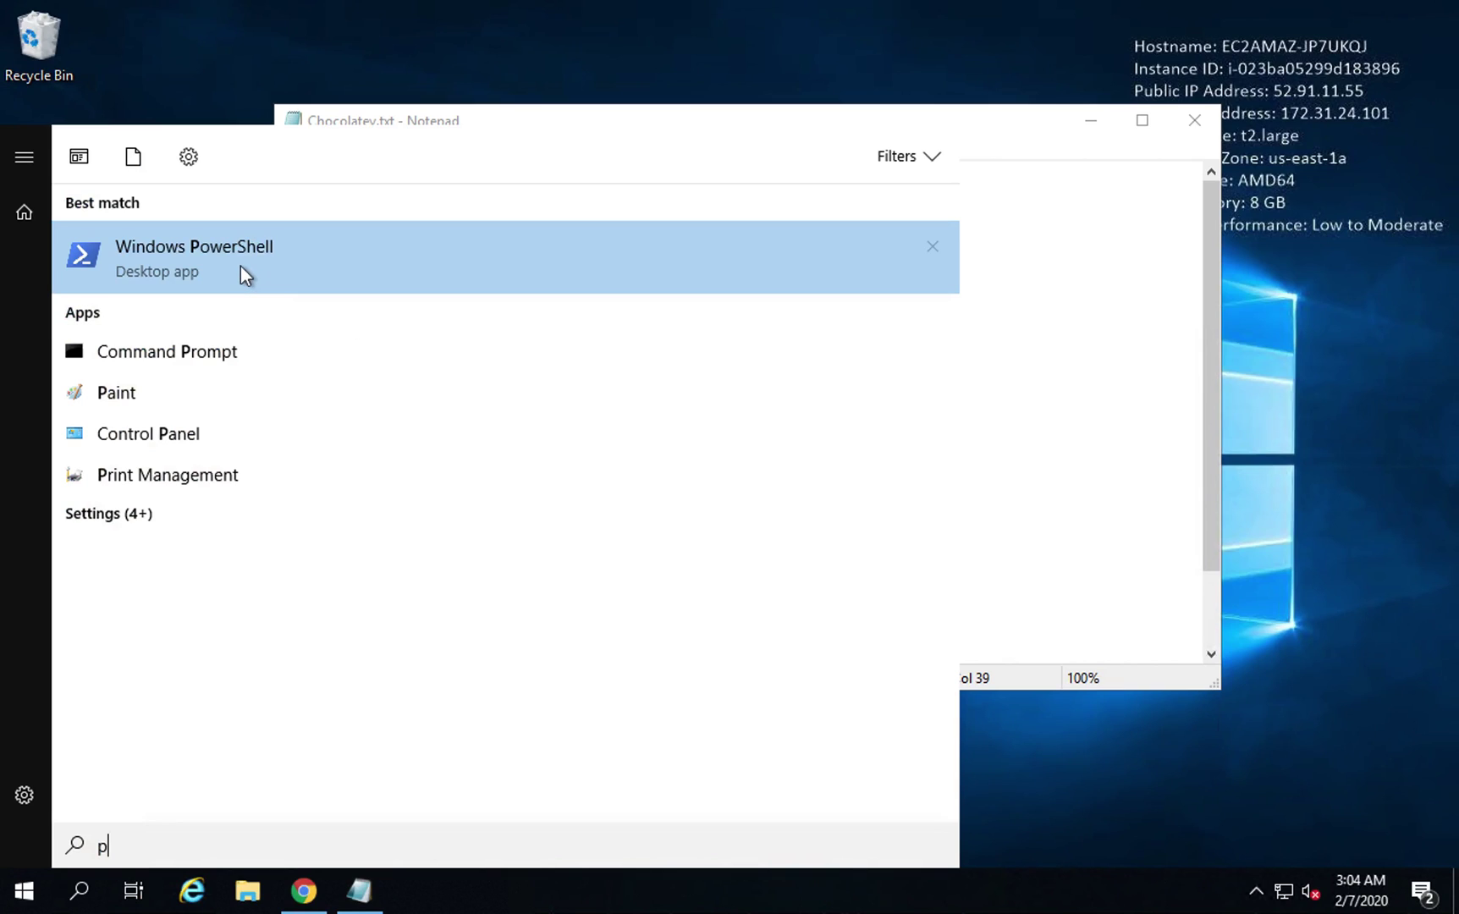
pyautogui.rightClick(276, 266)
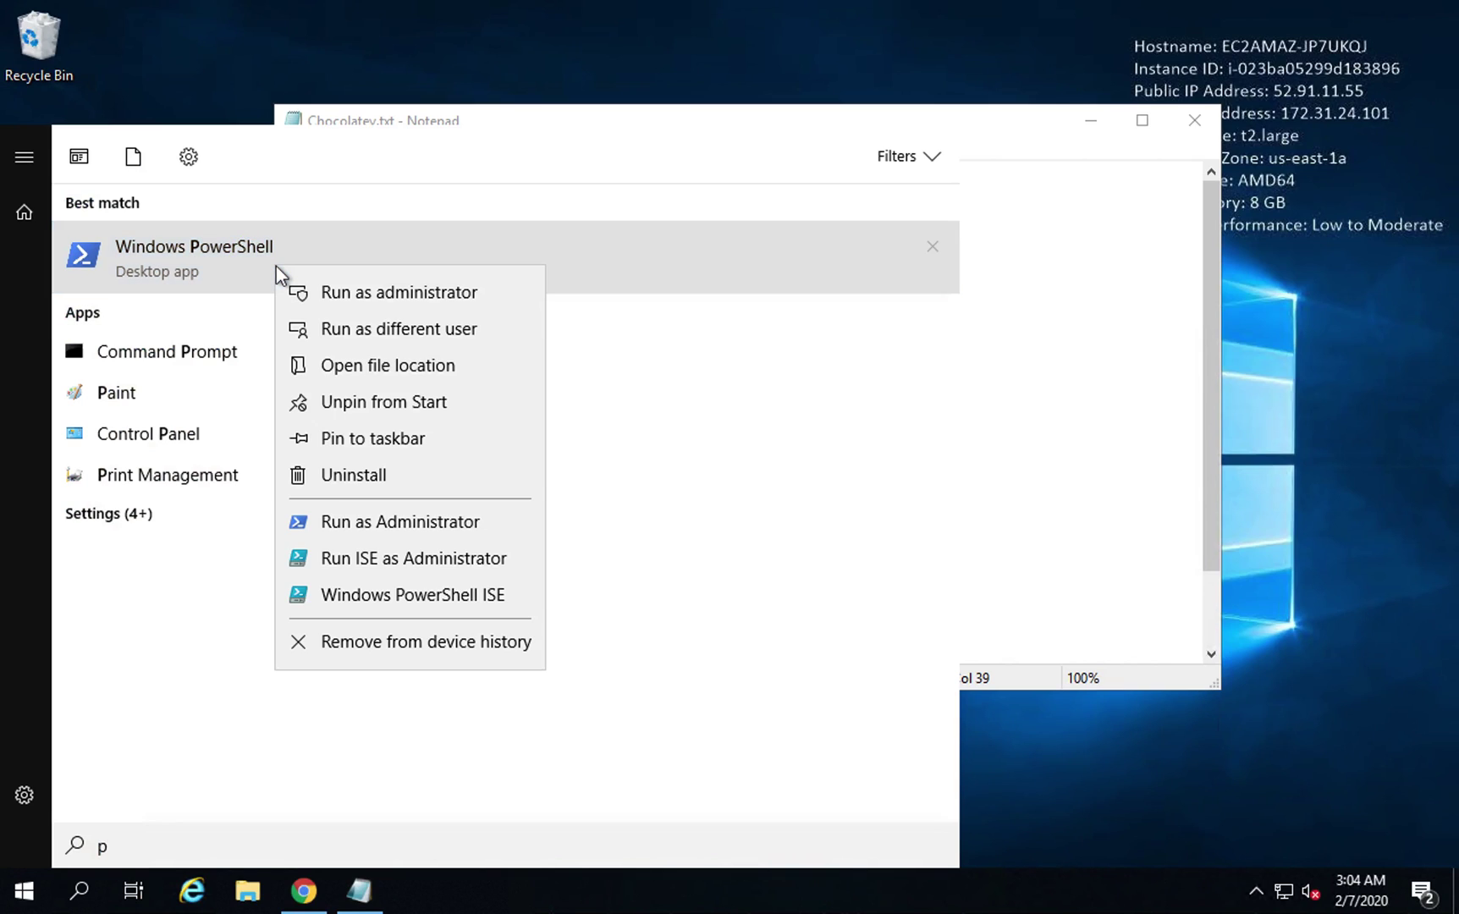
pyautogui.click(349, 292)
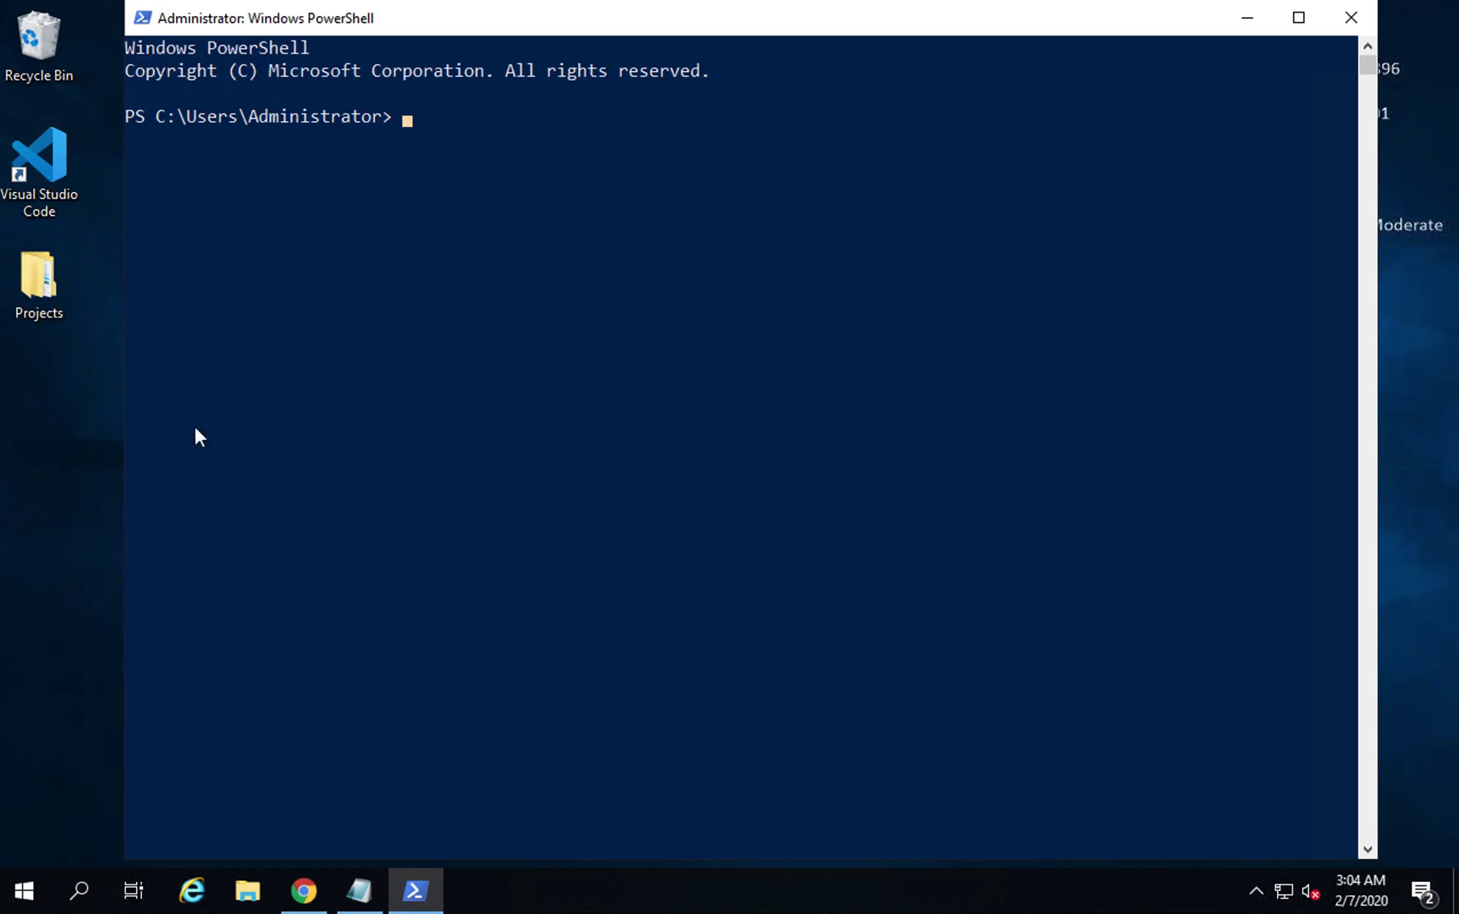
pyautogui.click(26, 894)
pyautogui.rightClick(25, 893)
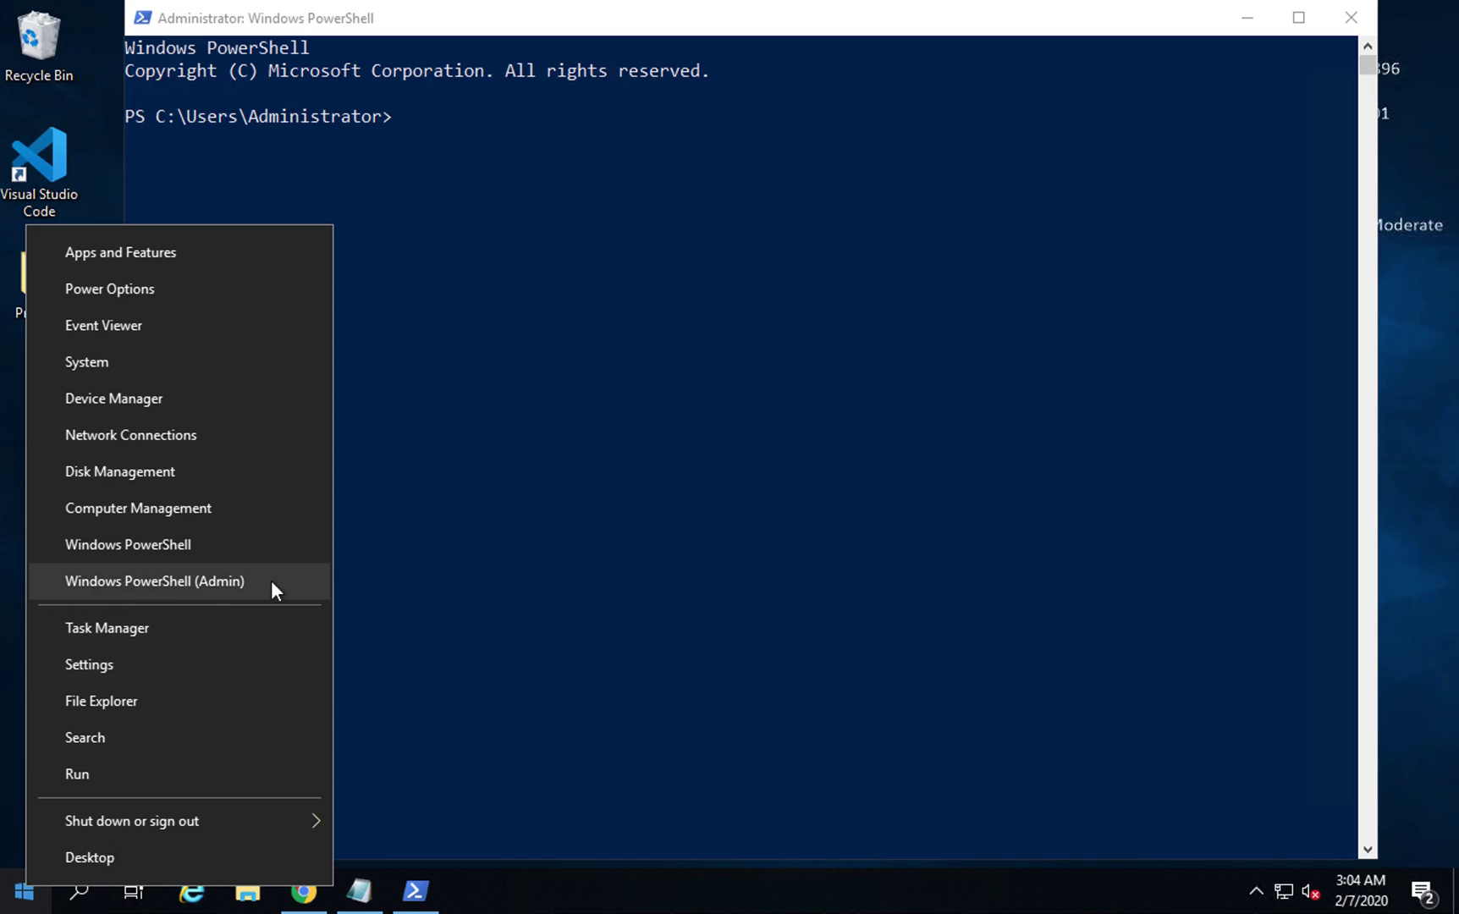
pyautogui.click(489, 322)
# - Copy the Get-ExecutionPolicy command from the Chocolatey installation instructions in the browser
pyautogui.hotkey('ctrl', 'Right')
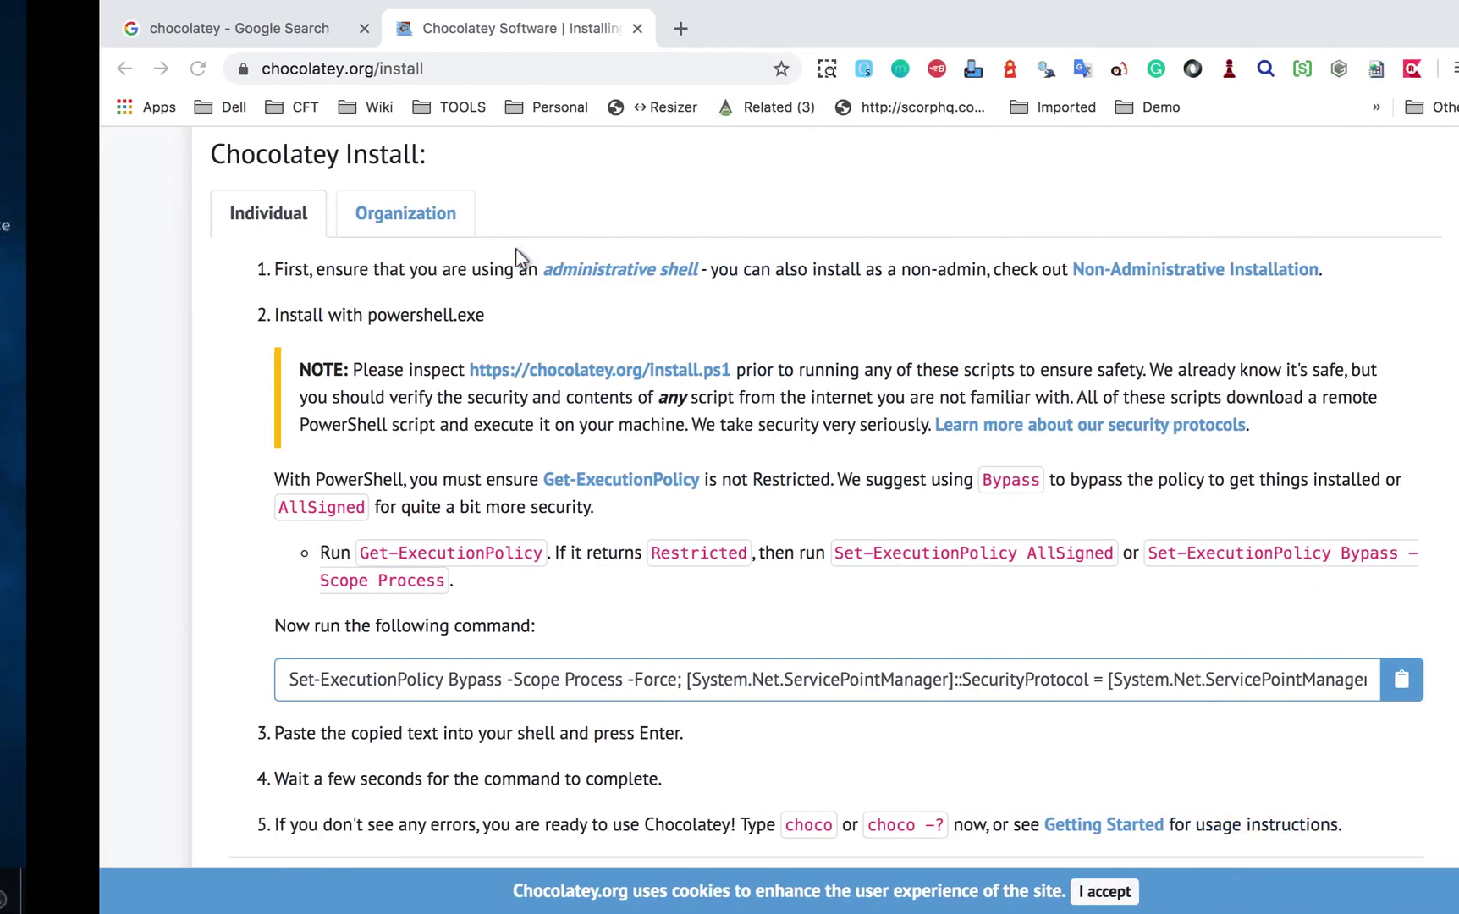
pyautogui.click(599, 482)
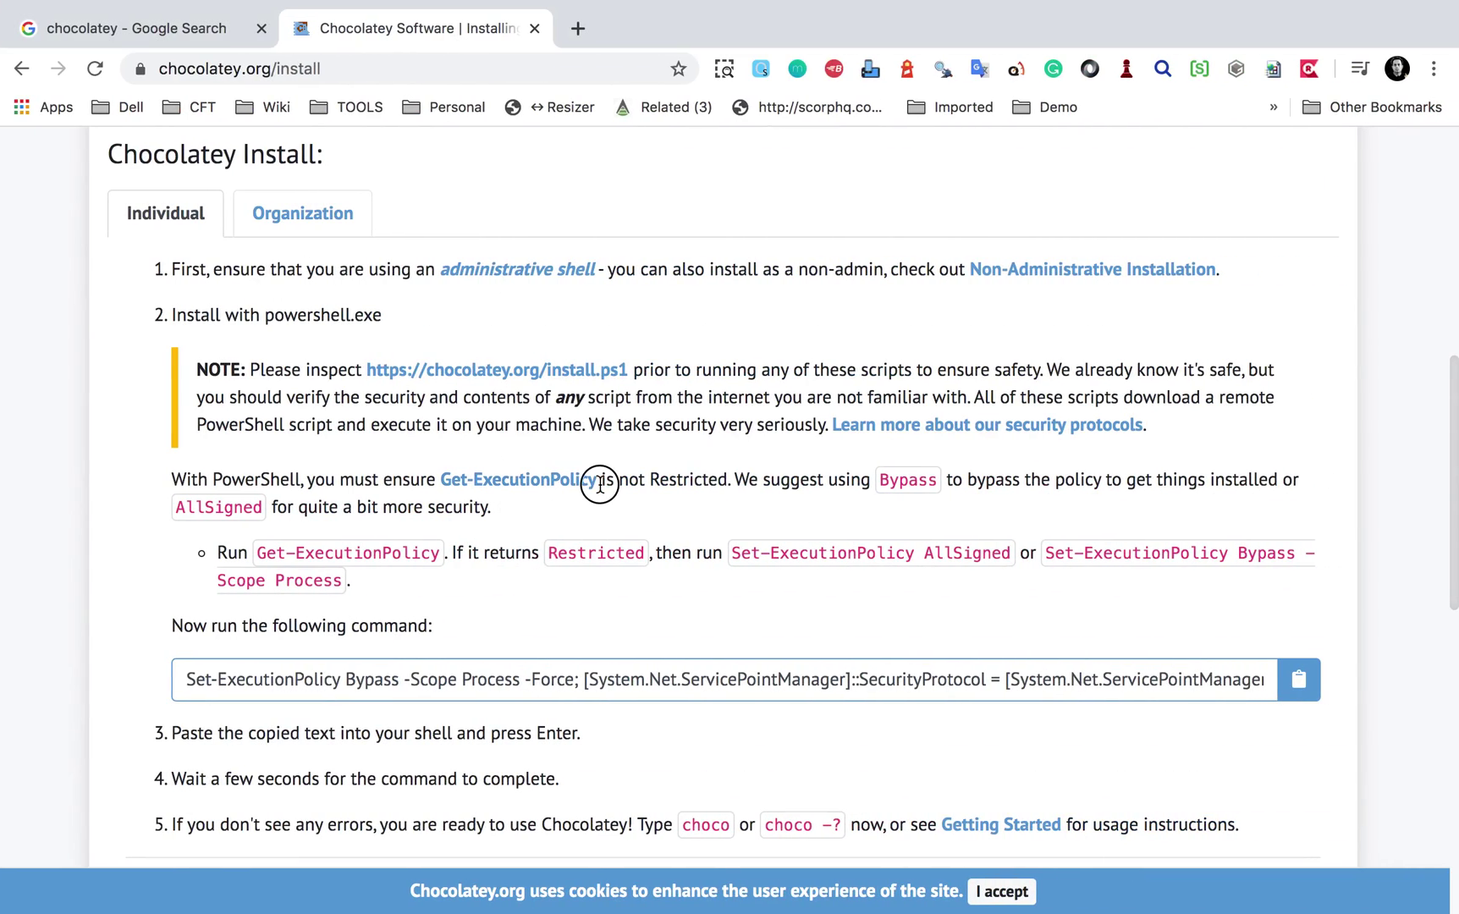
pyautogui.moveTo(599, 482); pyautogui.dragTo(444, 481)
pyautogui.hotkey('ctrl', 'c')
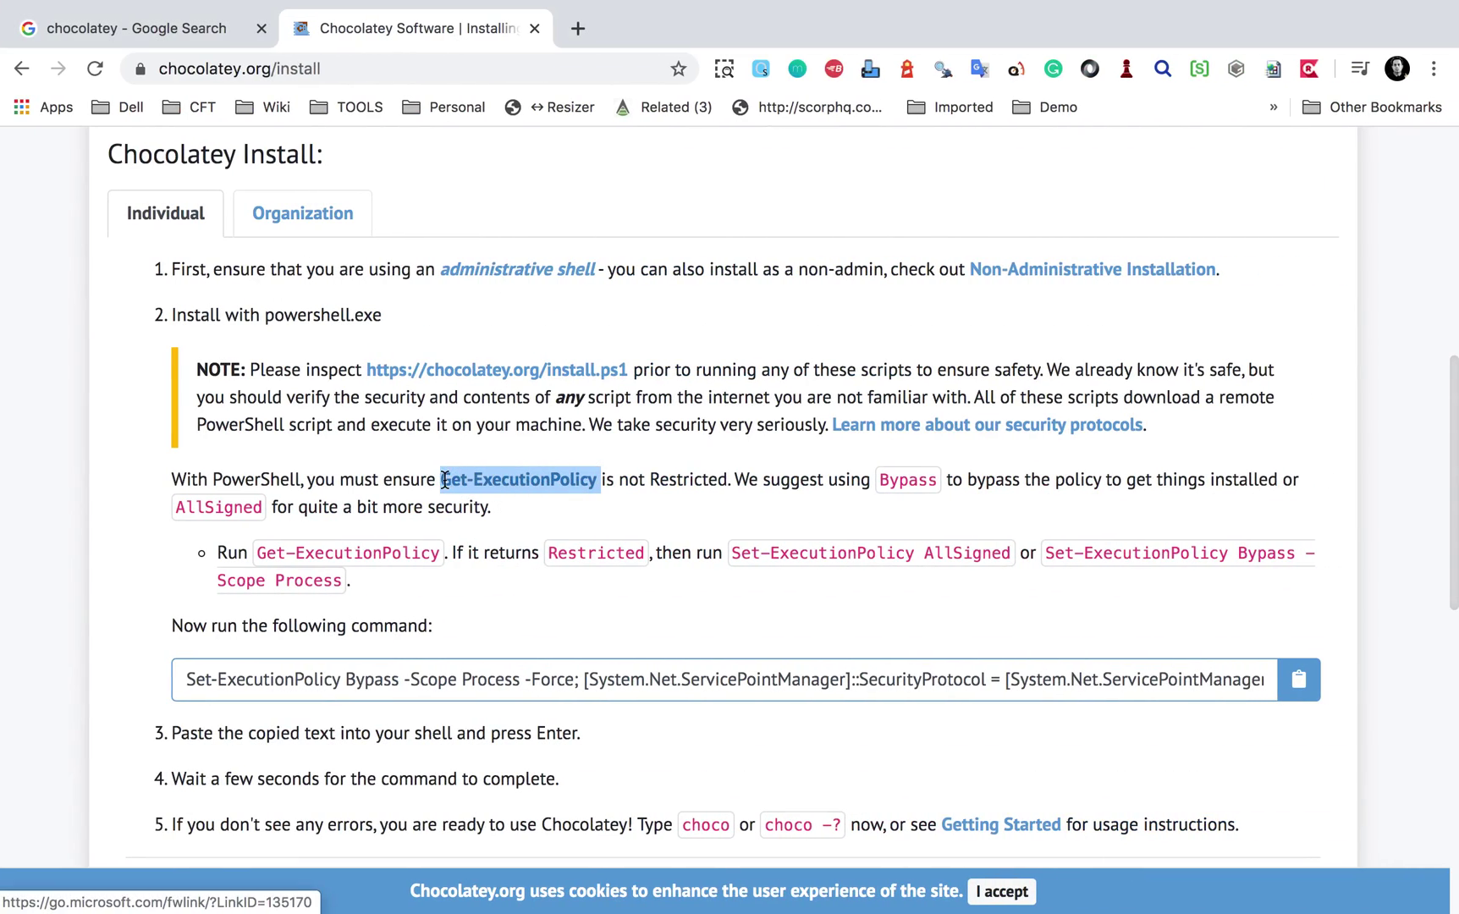
# - Run the copied Get-ExecutionPolicy command in the administrator PowerShell window and highlight the returned policy
pyautogui.hotkey('ctrl', 'Left')
pyautogui.click(440, 169)
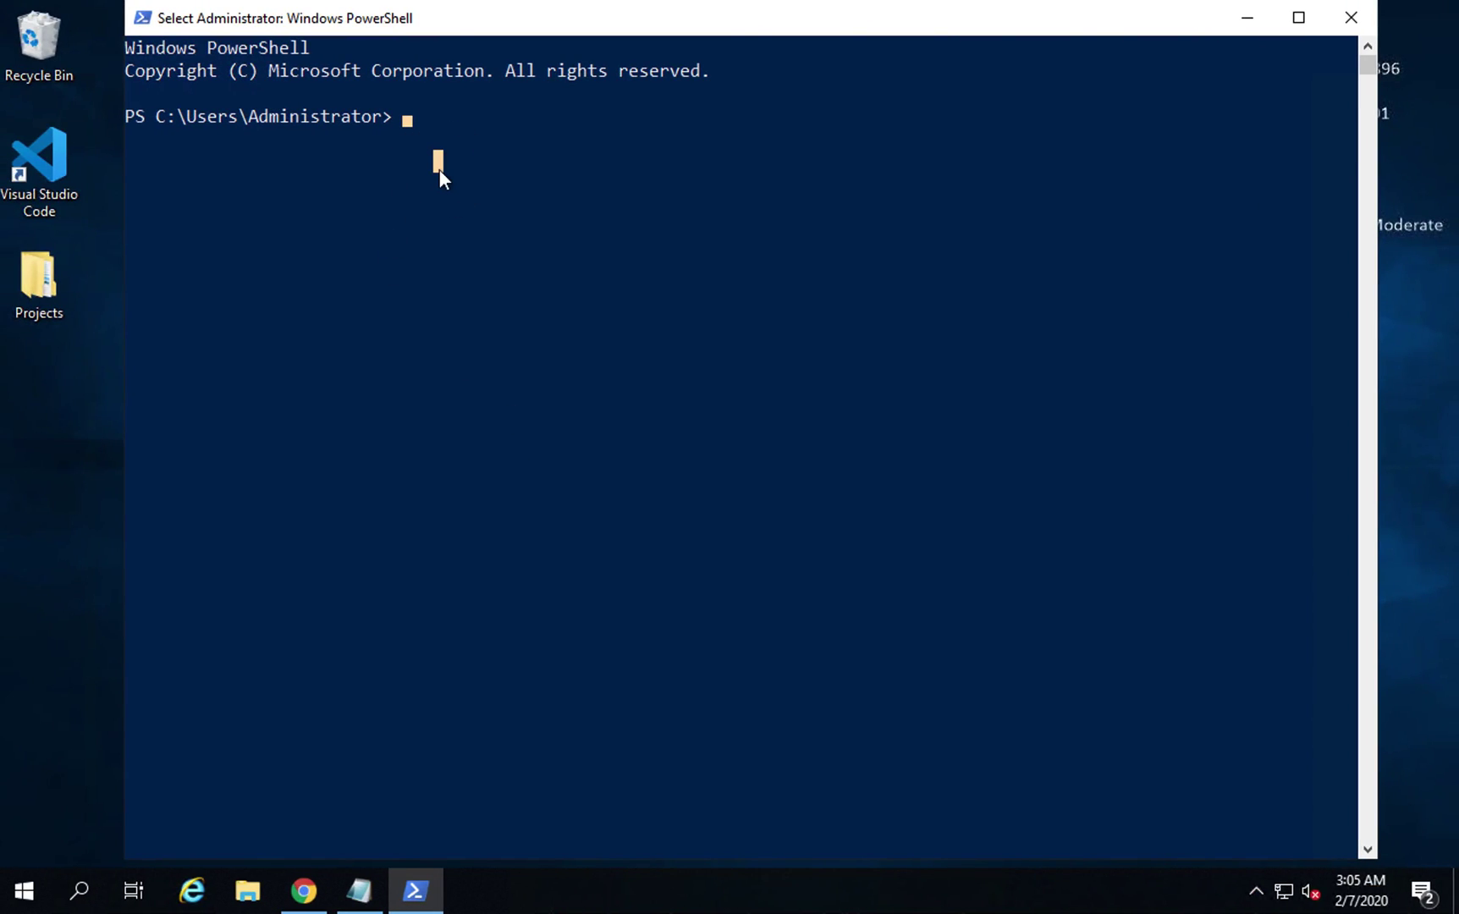
pyautogui.press('Escape')
pyautogui.hotkey('ctrl', 'v')
pyautogui.press('Return')
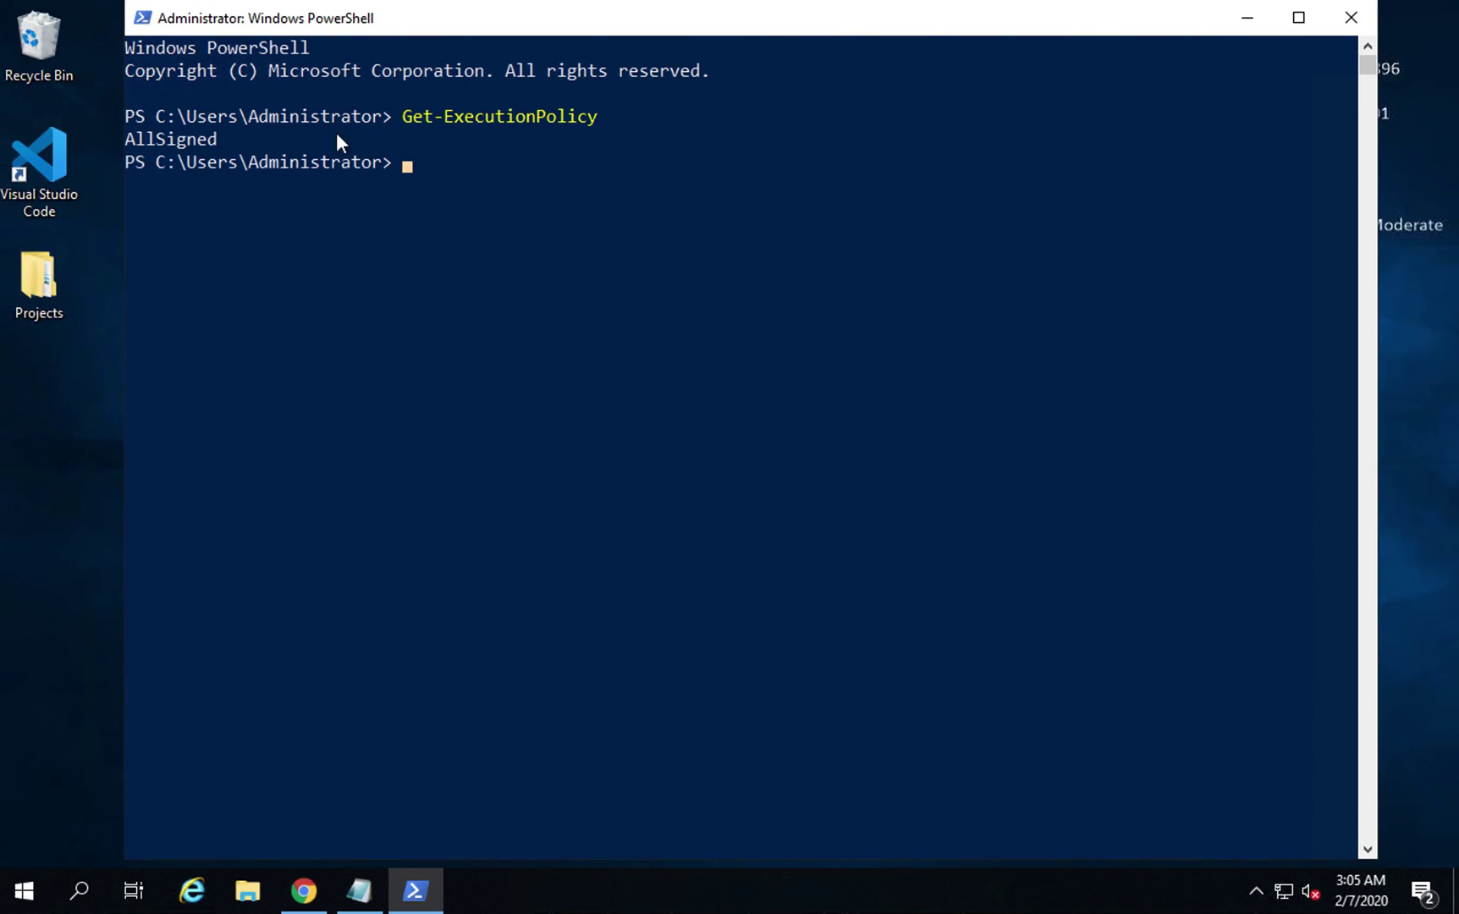
pyautogui.moveTo(220, 143); pyautogui.dragTo(137, 140)
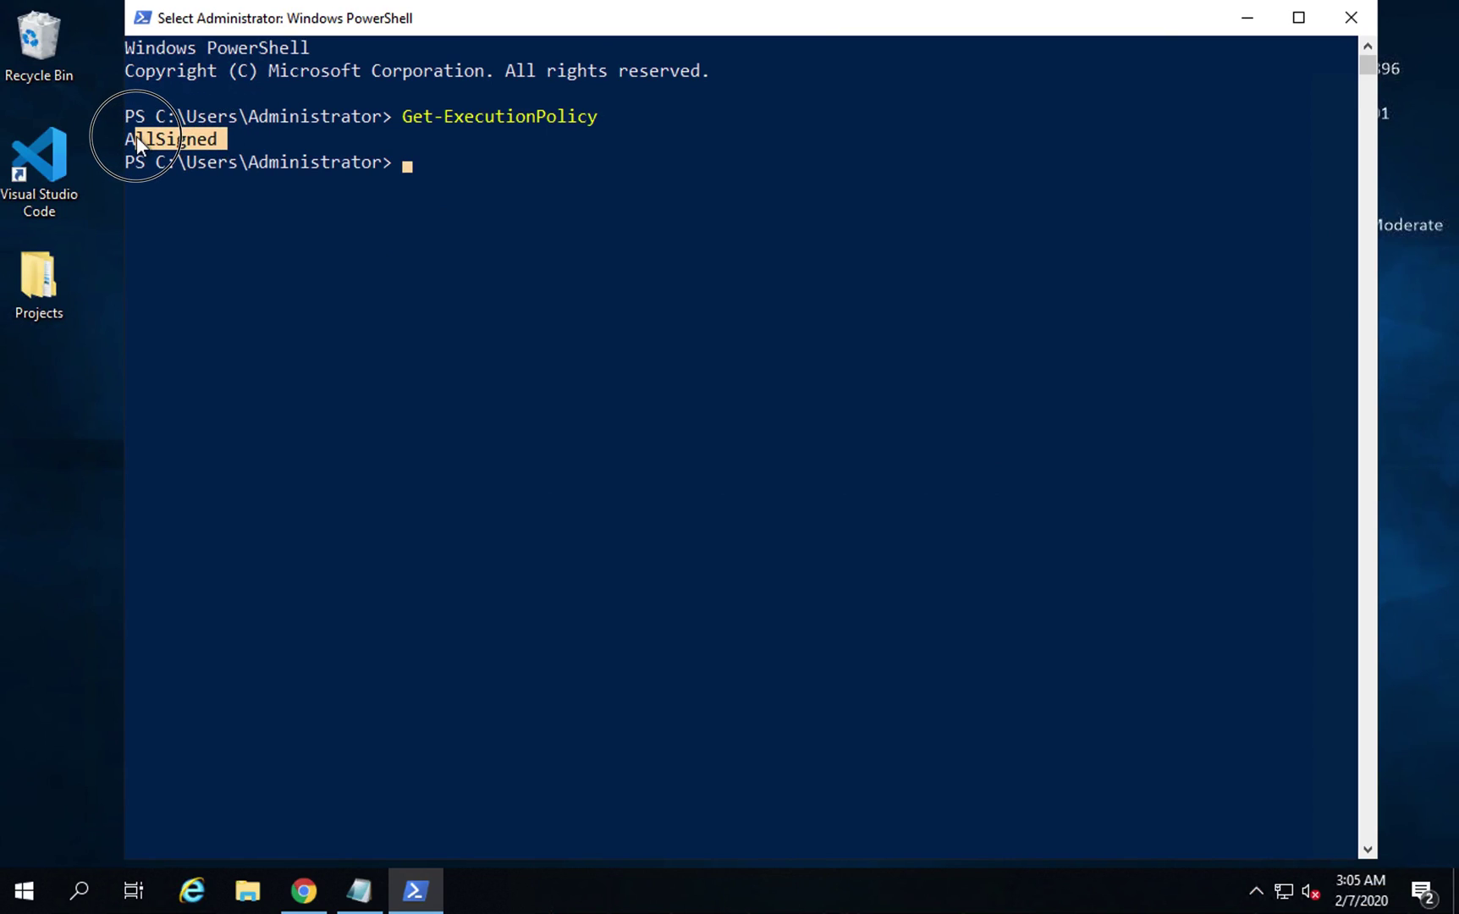
# - Copy the Set-ExecutionPolicy AllSigned command from the Chocolatey installation instructions in the browser
pyautogui.hotkey('ctrl', 'Right')
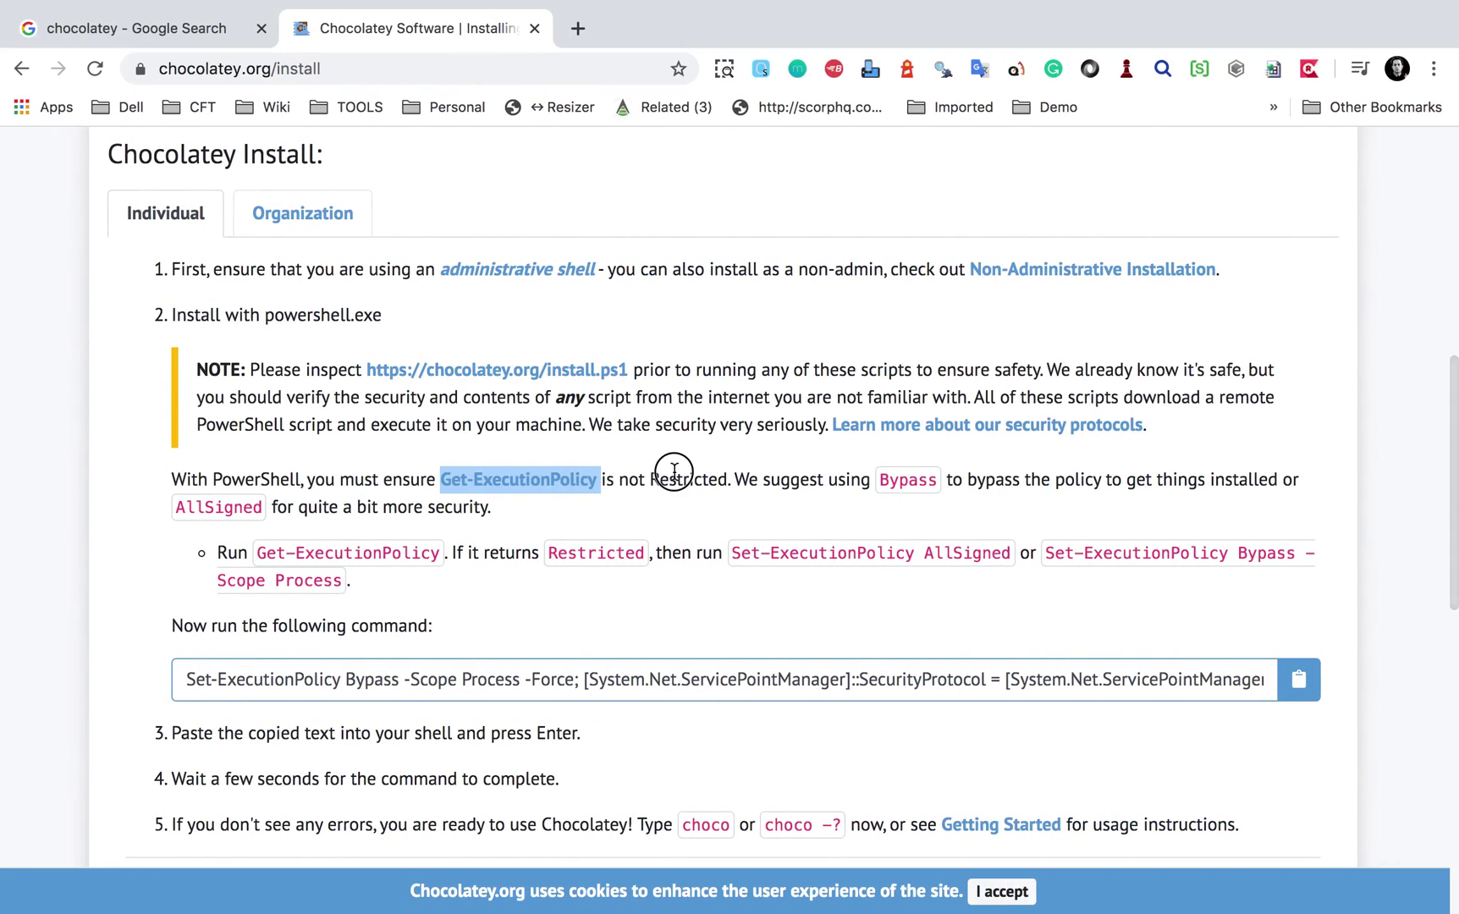
pyautogui.doubleClick(674, 471)
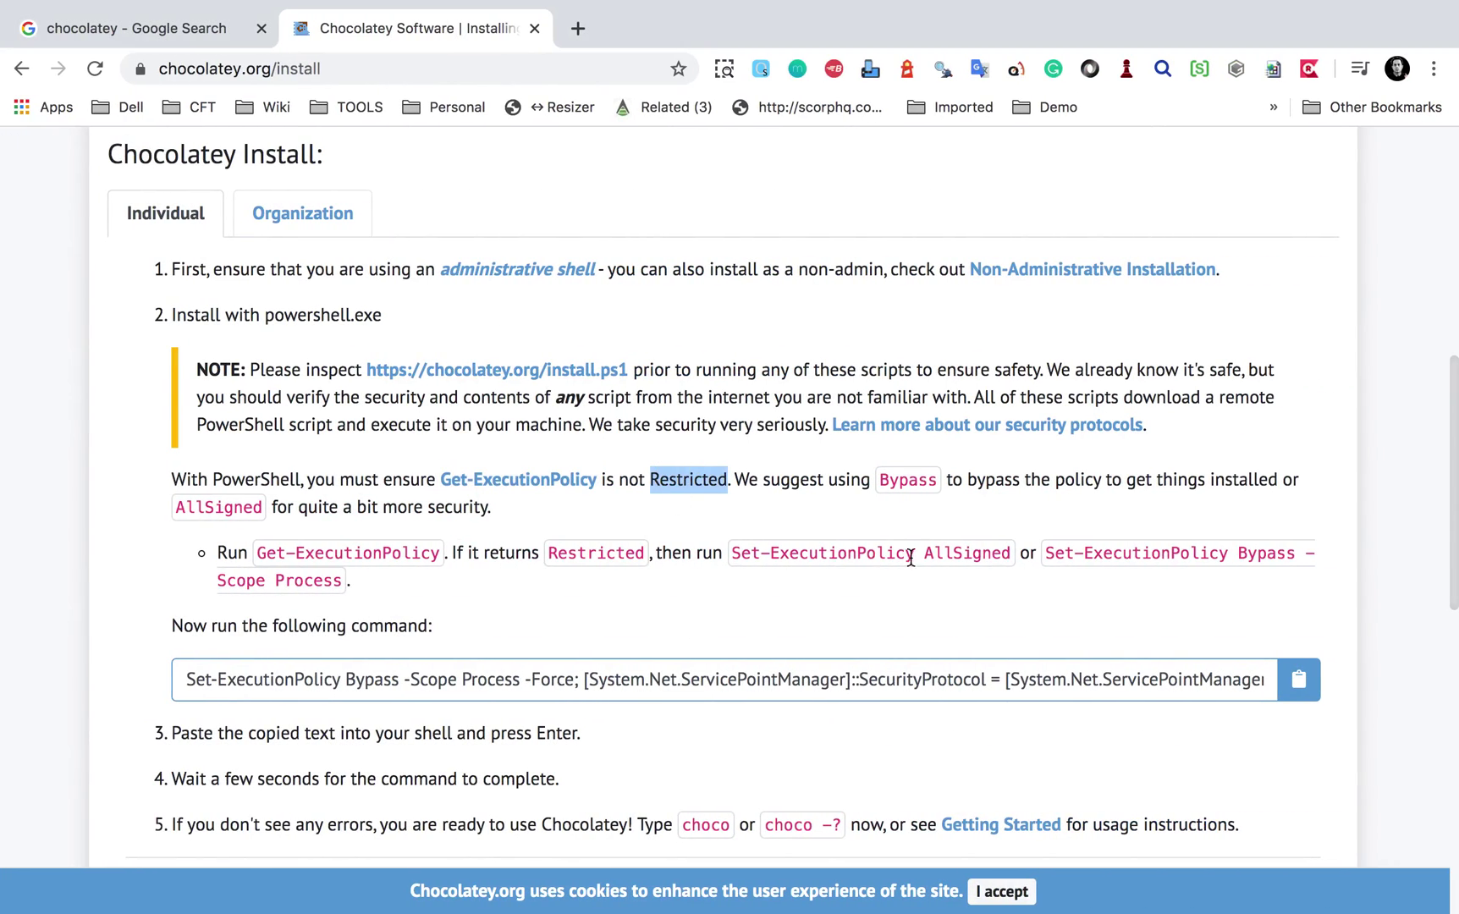
pyautogui.moveTo(1013, 553); pyautogui.dragTo(733, 553)
pyautogui.hotkey('ctrl', 'c')
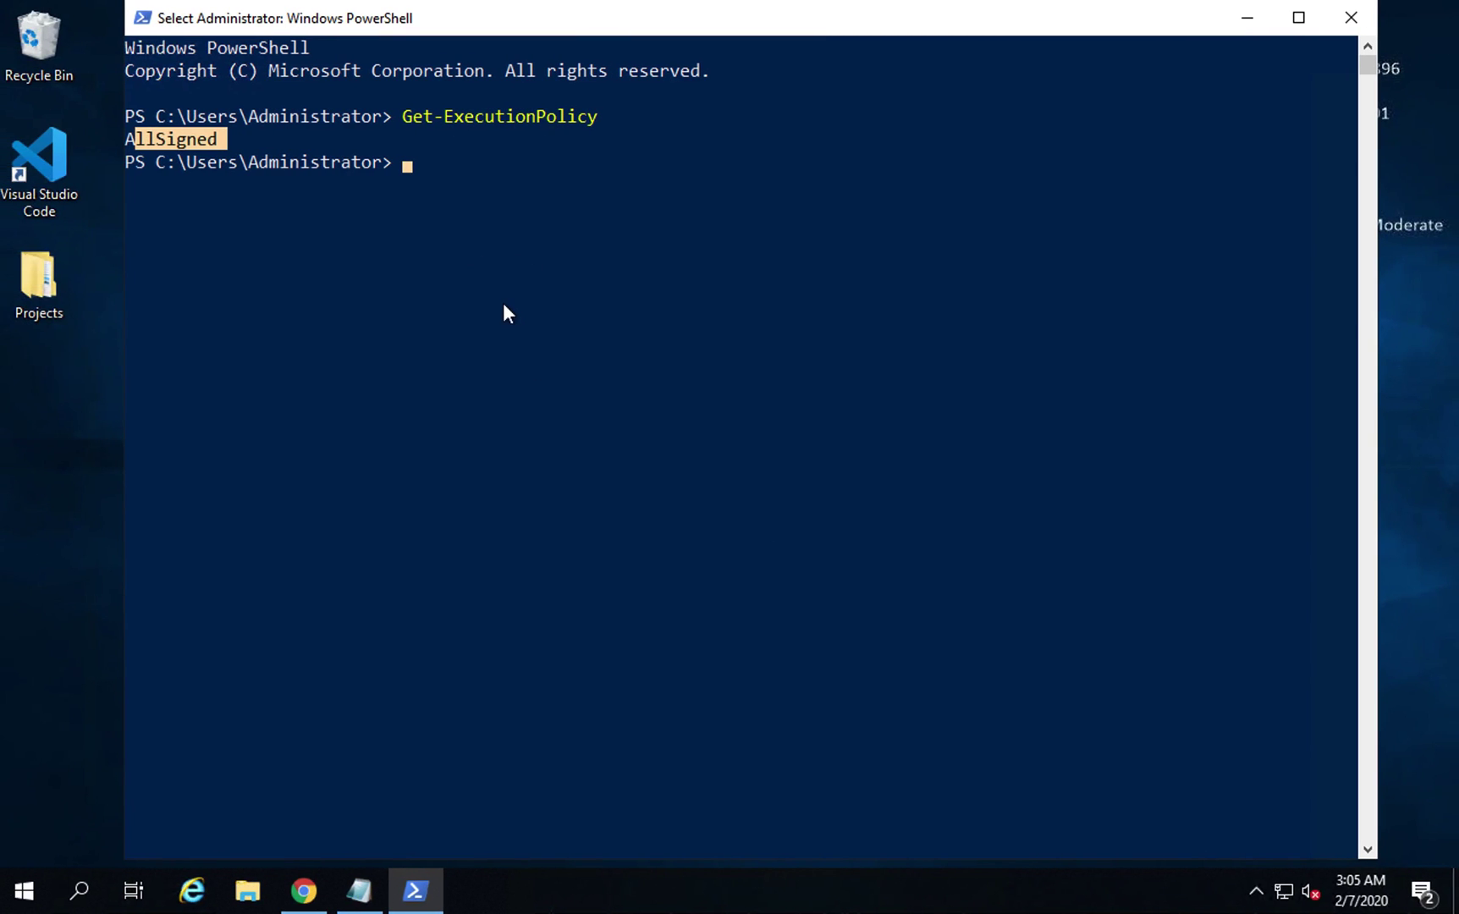
# - Run the copied Set-ExecutionPolicy AllSigned command in the administrator PowerShell window and confirm the policy change with Y
pyautogui.click(503, 302)
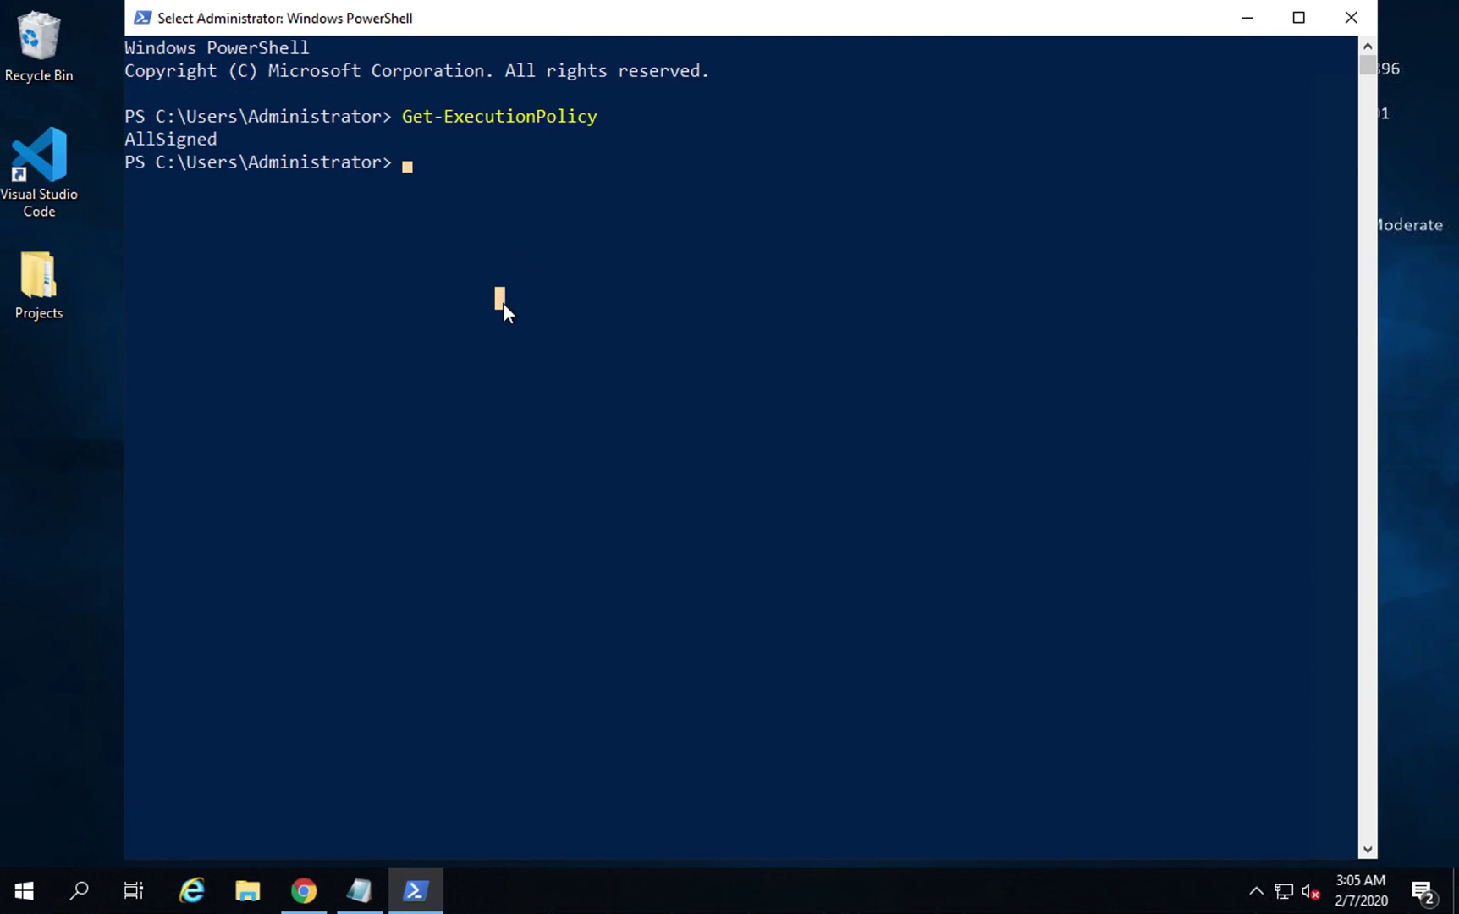
pyautogui.rightClick(503, 303)
pyautogui.rightClick(503, 302)
pyautogui.press('Return')
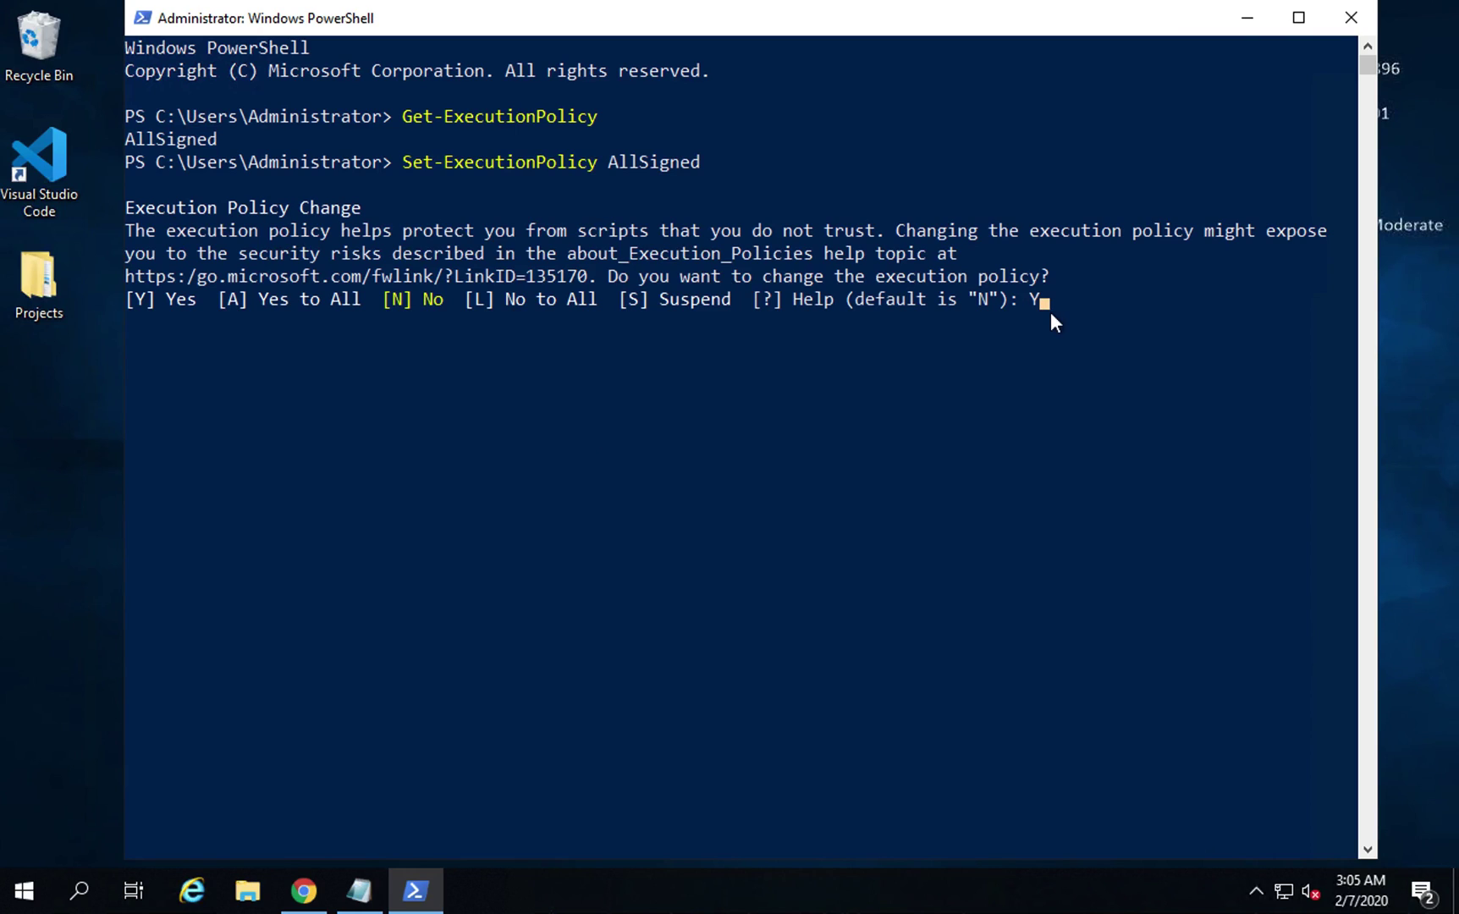
pyautogui.press('Return')
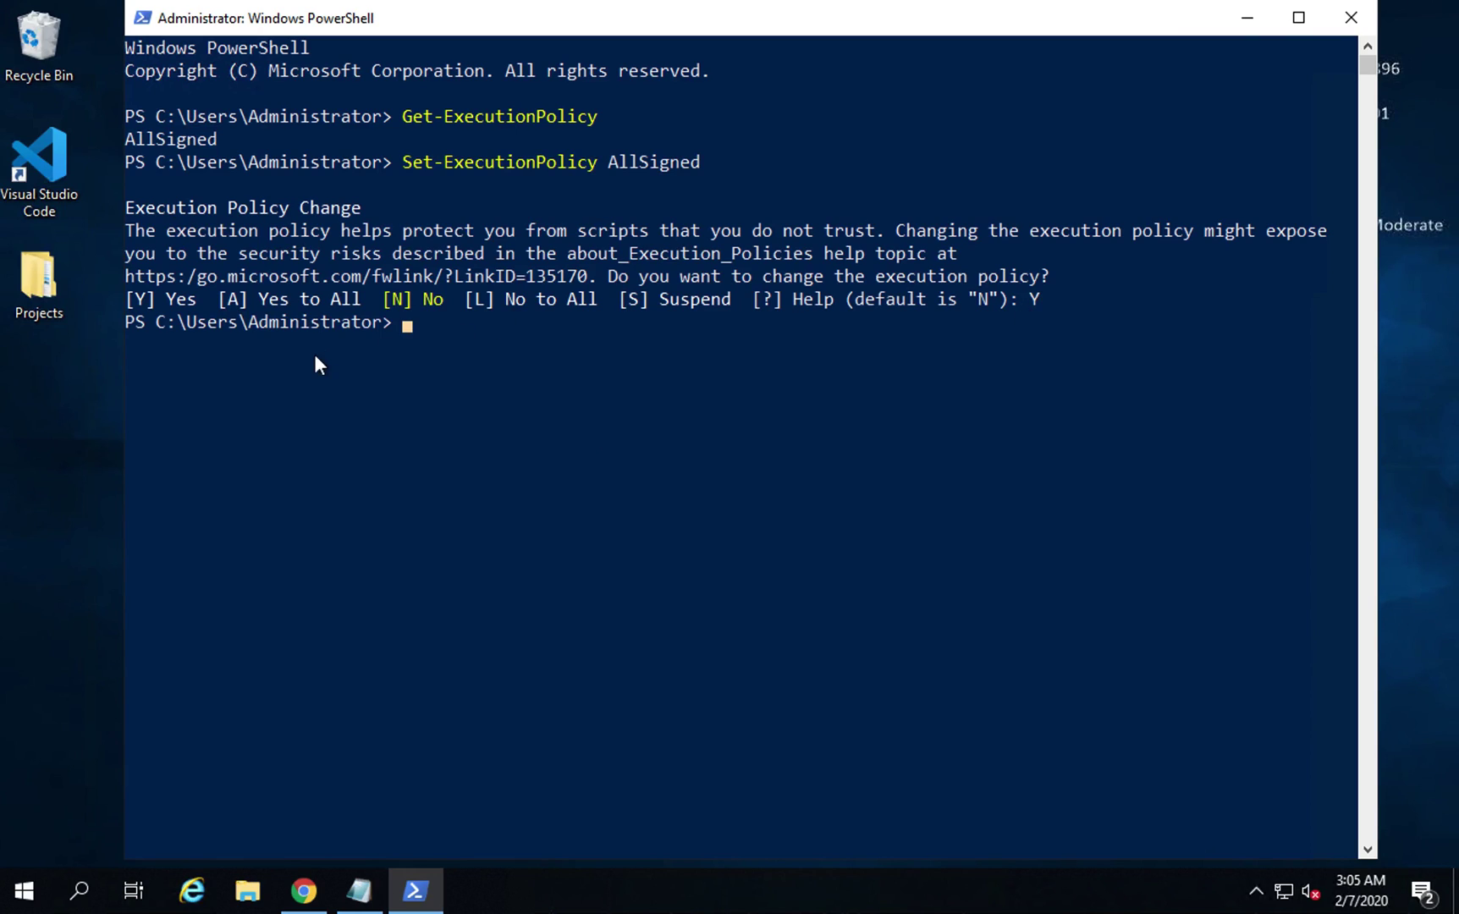
# - Rerun Get-ExecutionPolicy from the command history and highlight the returned policy
pyautogui.press('Return')
pyautogui.press('Up')
pyautogui.press('Up')
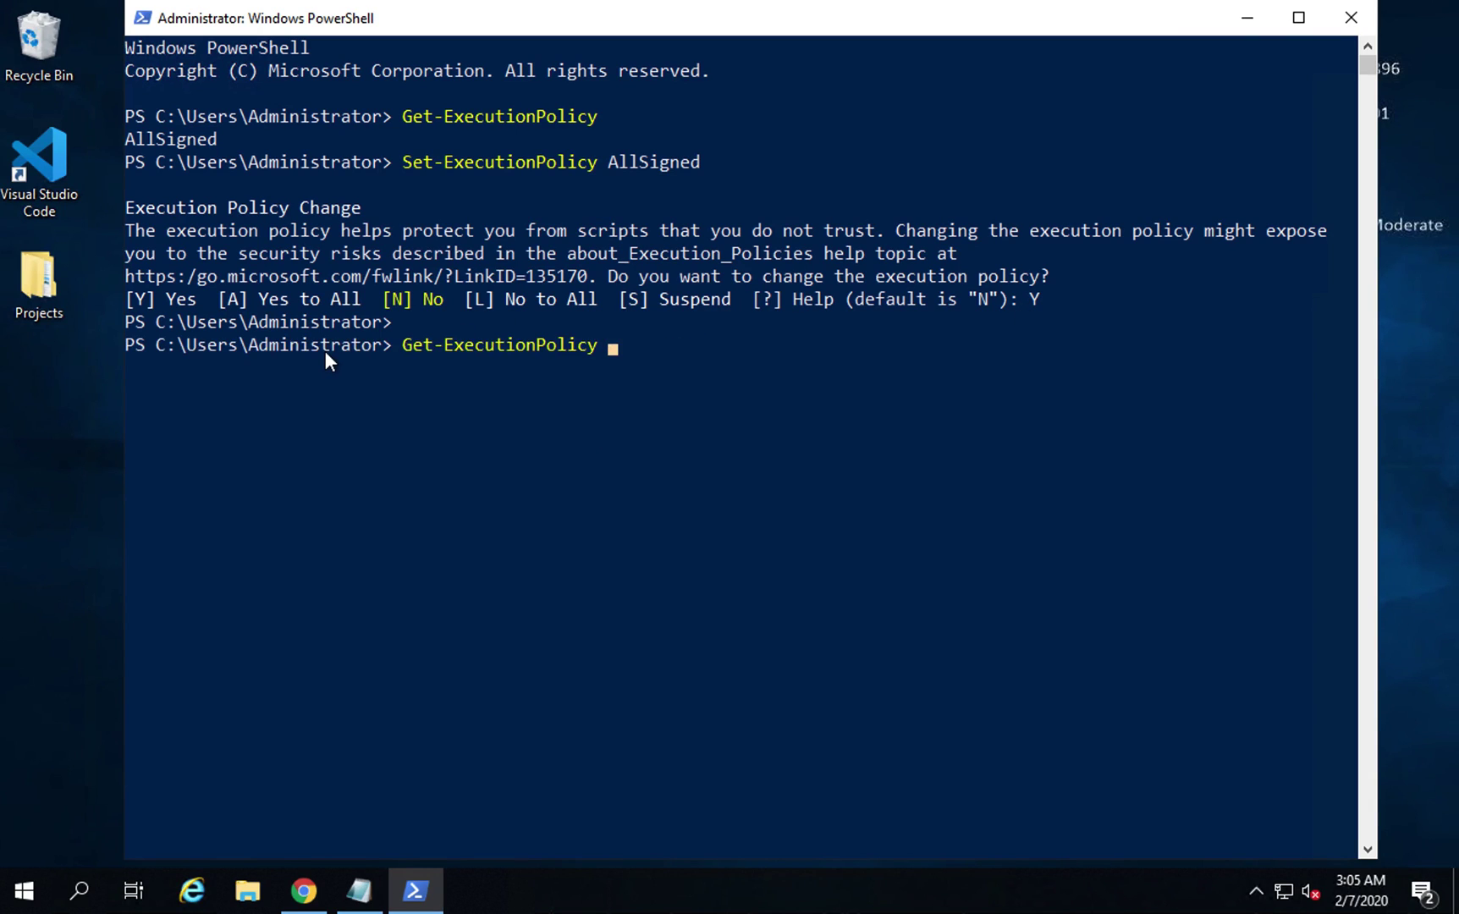
pyautogui.press('Return')
pyautogui.moveTo(226, 364); pyautogui.dragTo(134, 362)
# - Switch to the browser and copy the full Chocolatey install command to the clipboard from the installation page
pyautogui.hotkey('ctrl', 'Right')
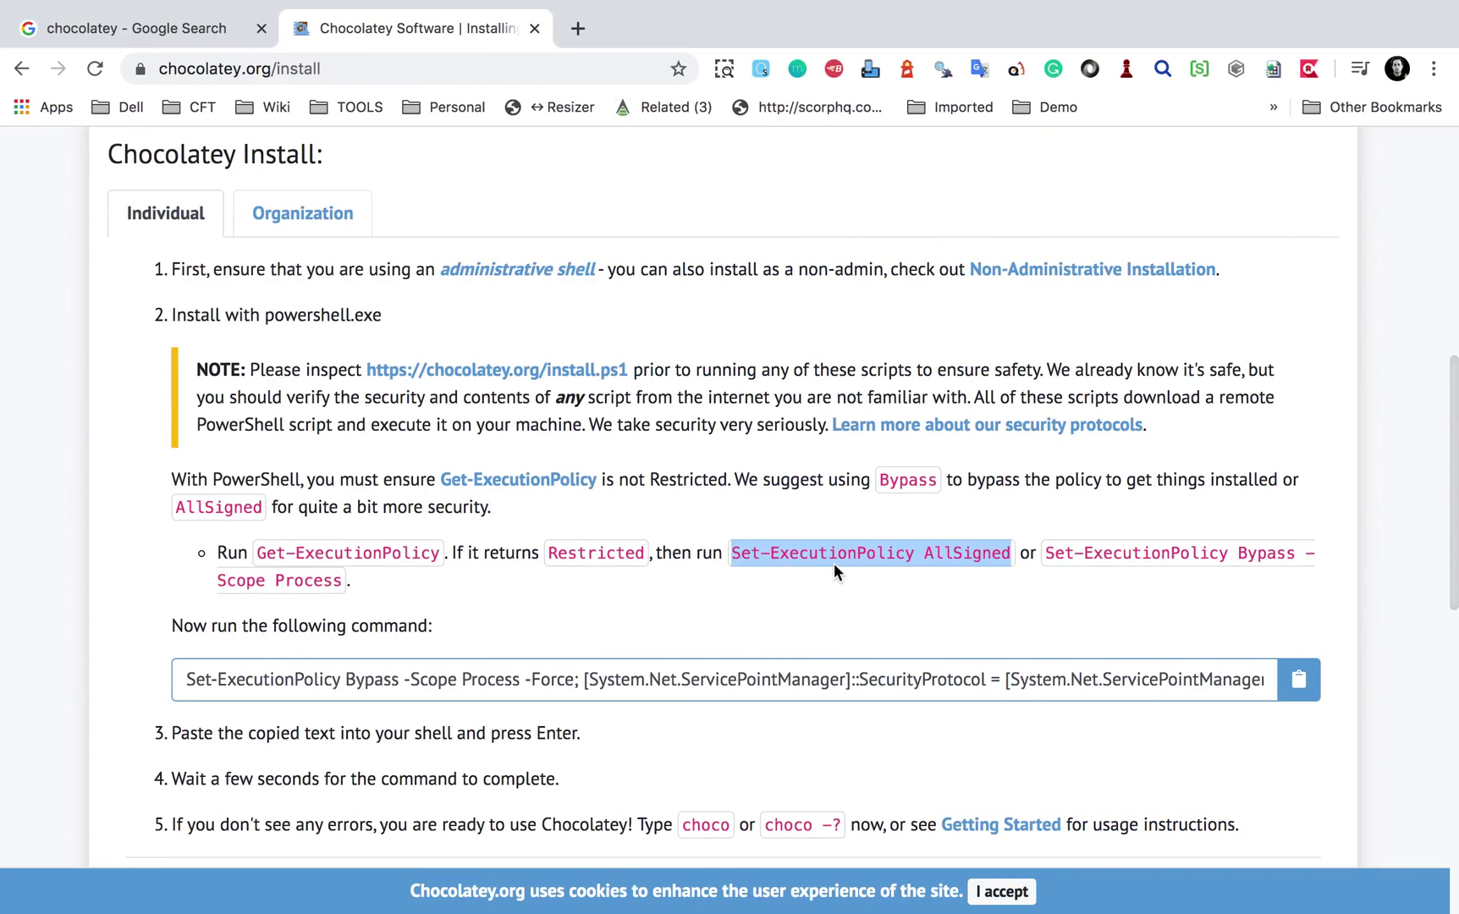
pyautogui.scroll(-2, 635, 553)
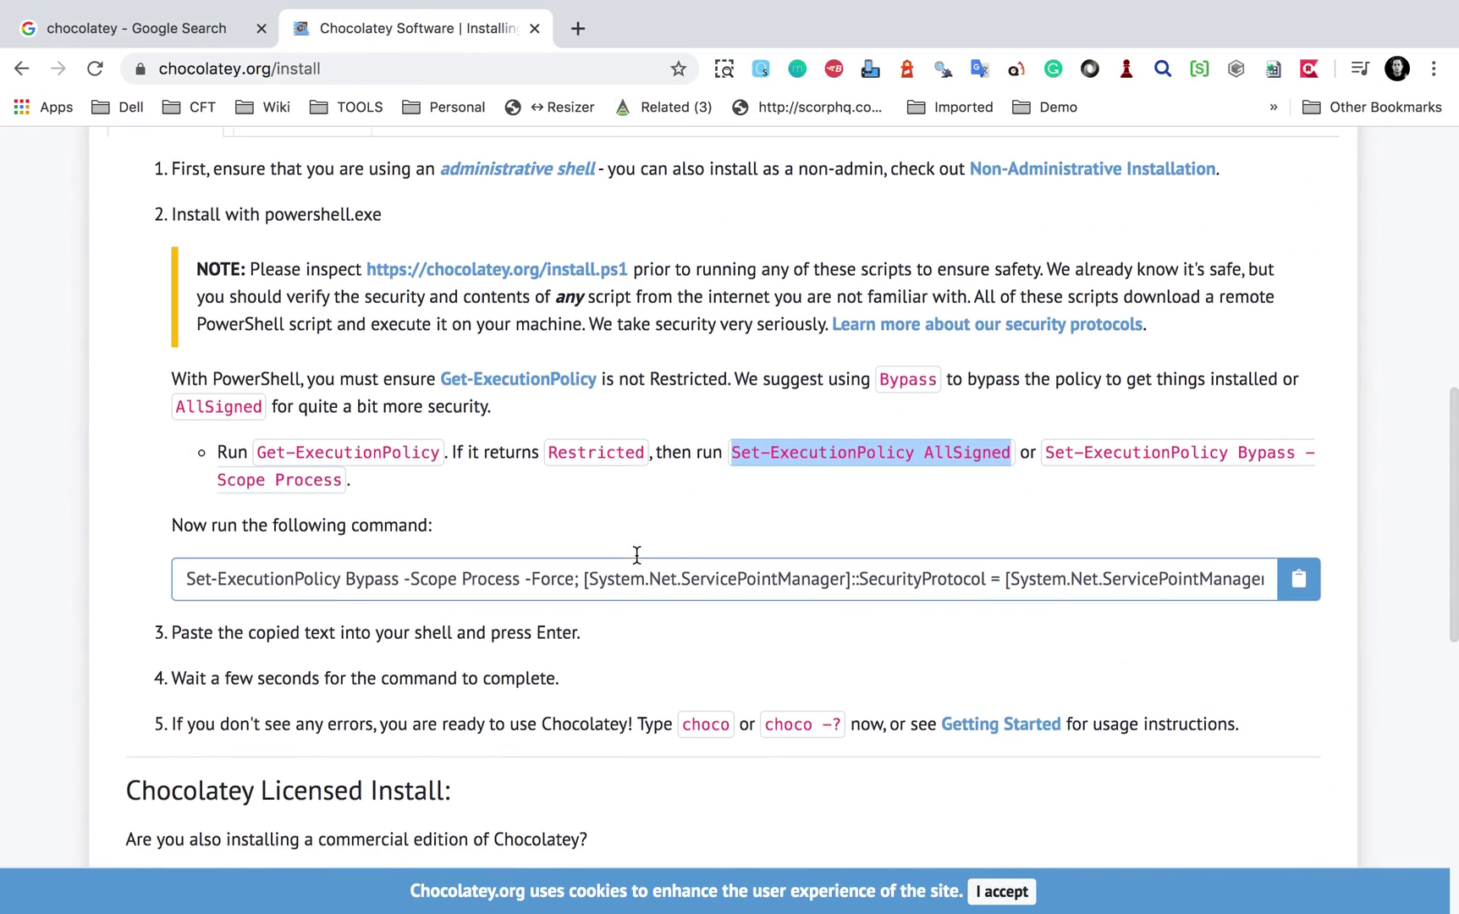
pyautogui.moveTo(189, 567); pyautogui.dragTo(1265, 576)
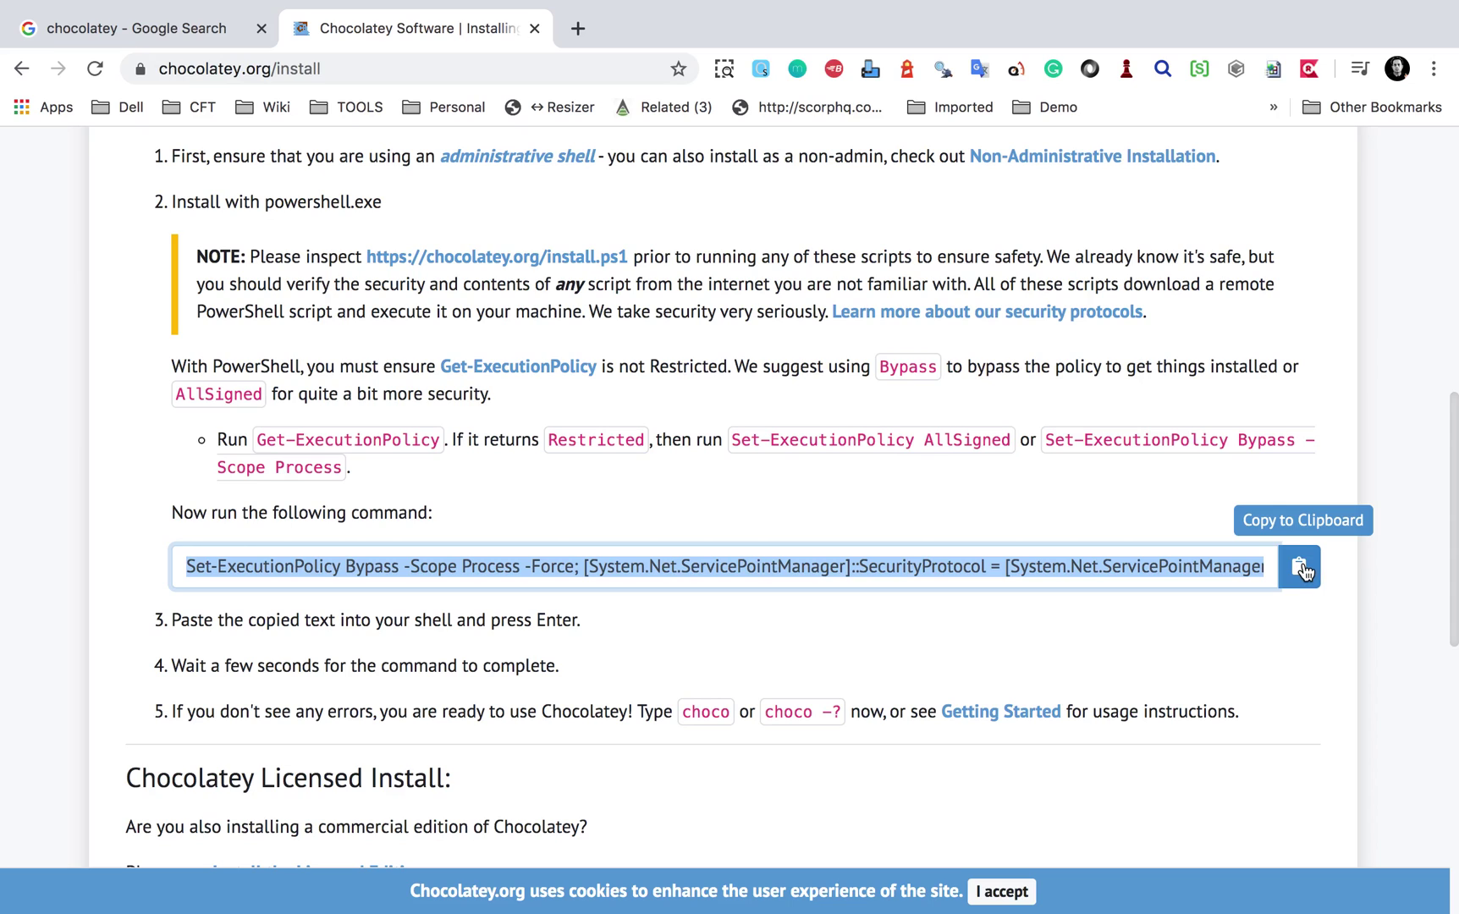
pyautogui.click(1300, 567)
# - Switch back to the administrator PowerShell window and run the copied Chocolatey install command
pyautogui.hotkey('ctrl', 'Left')
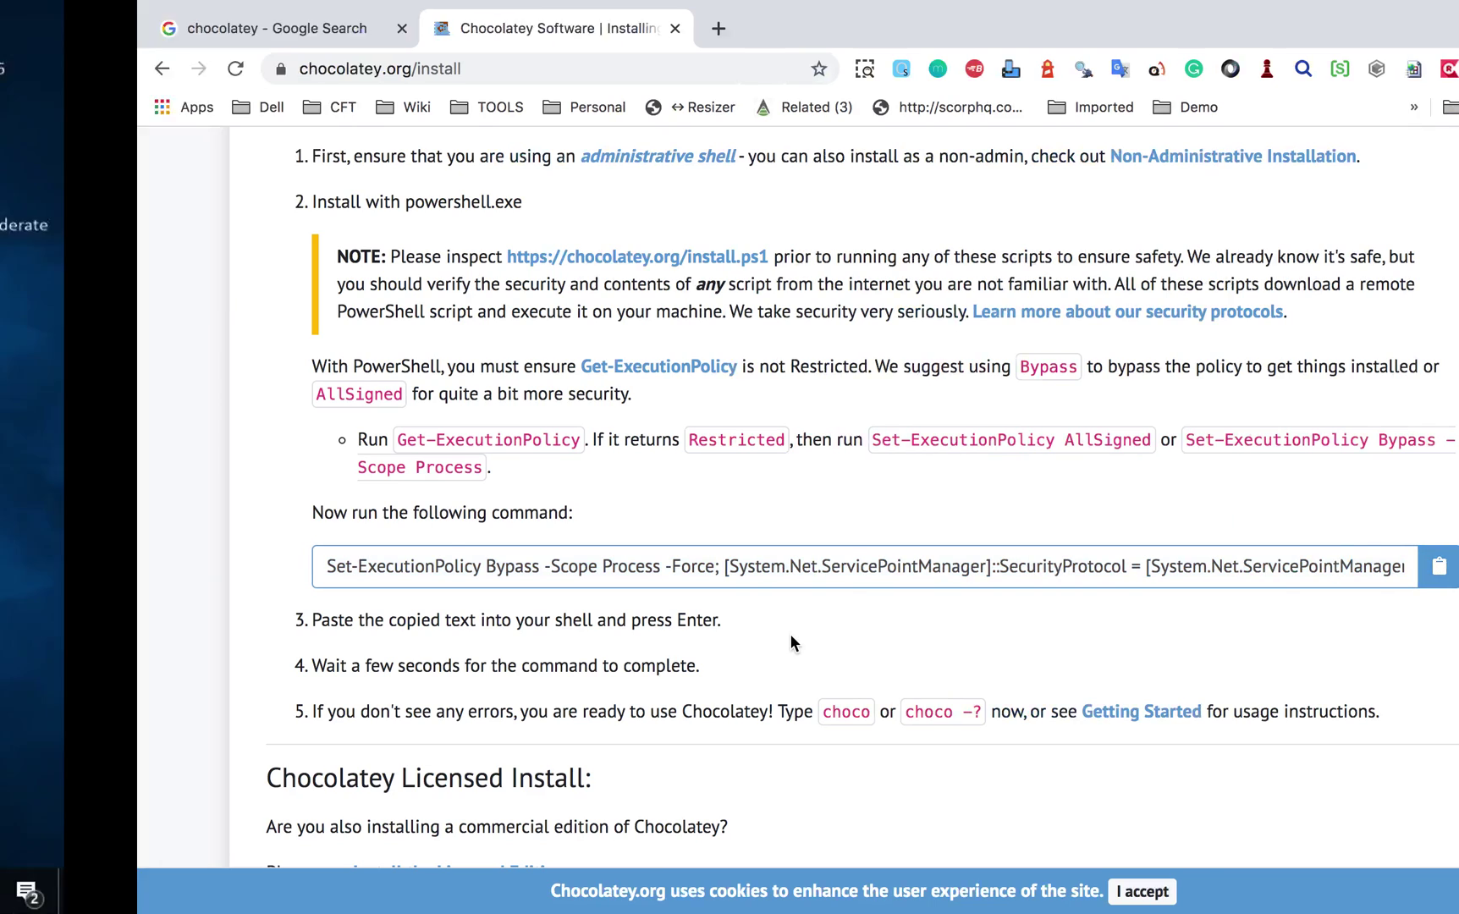
pyautogui.click(602, 476)
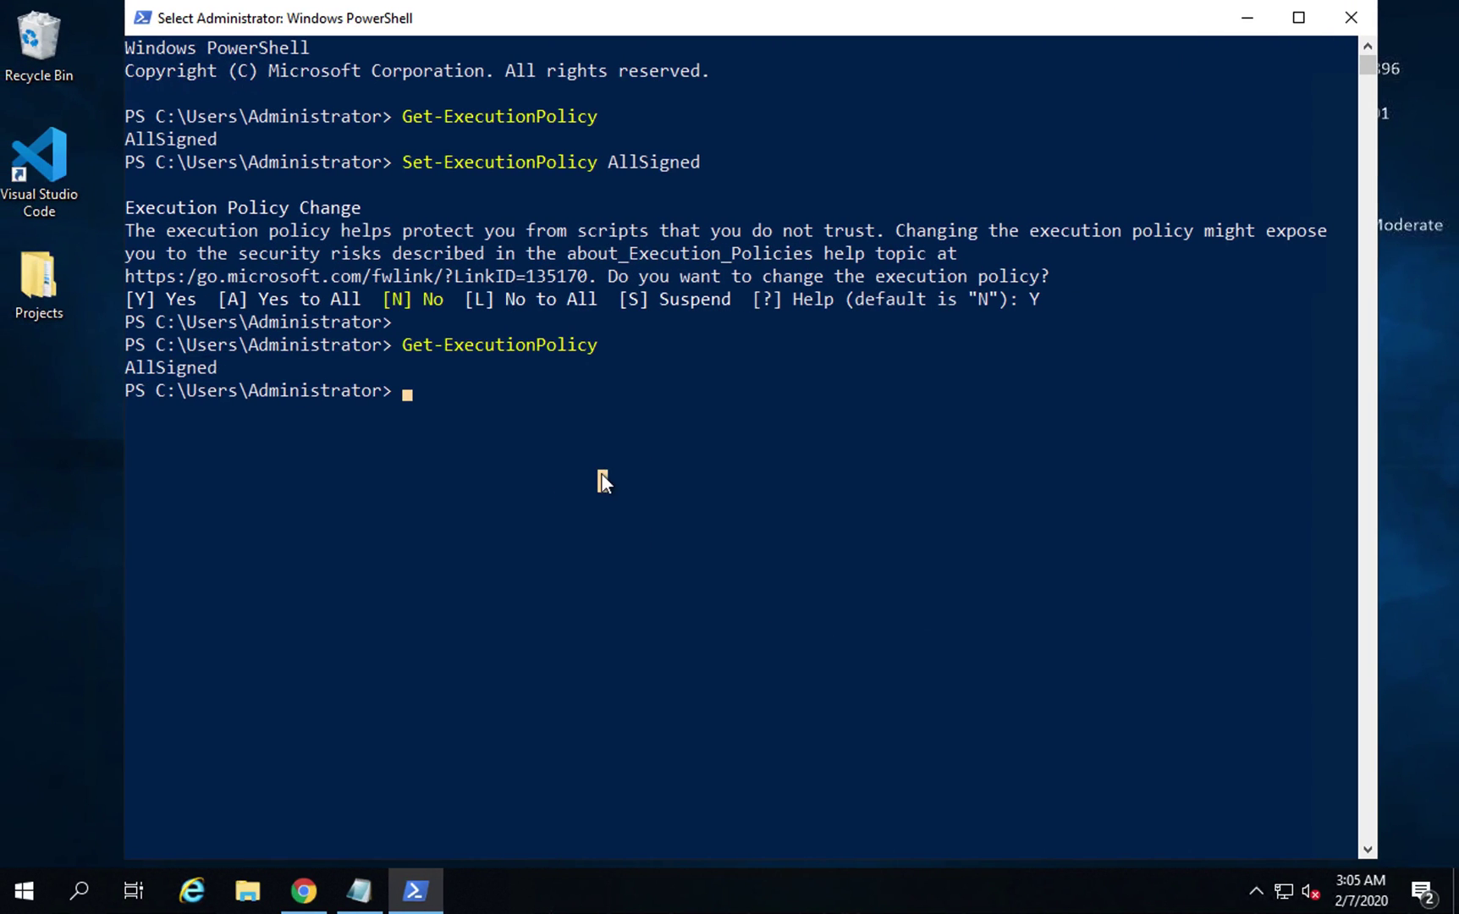
pyautogui.rightClick(602, 476)
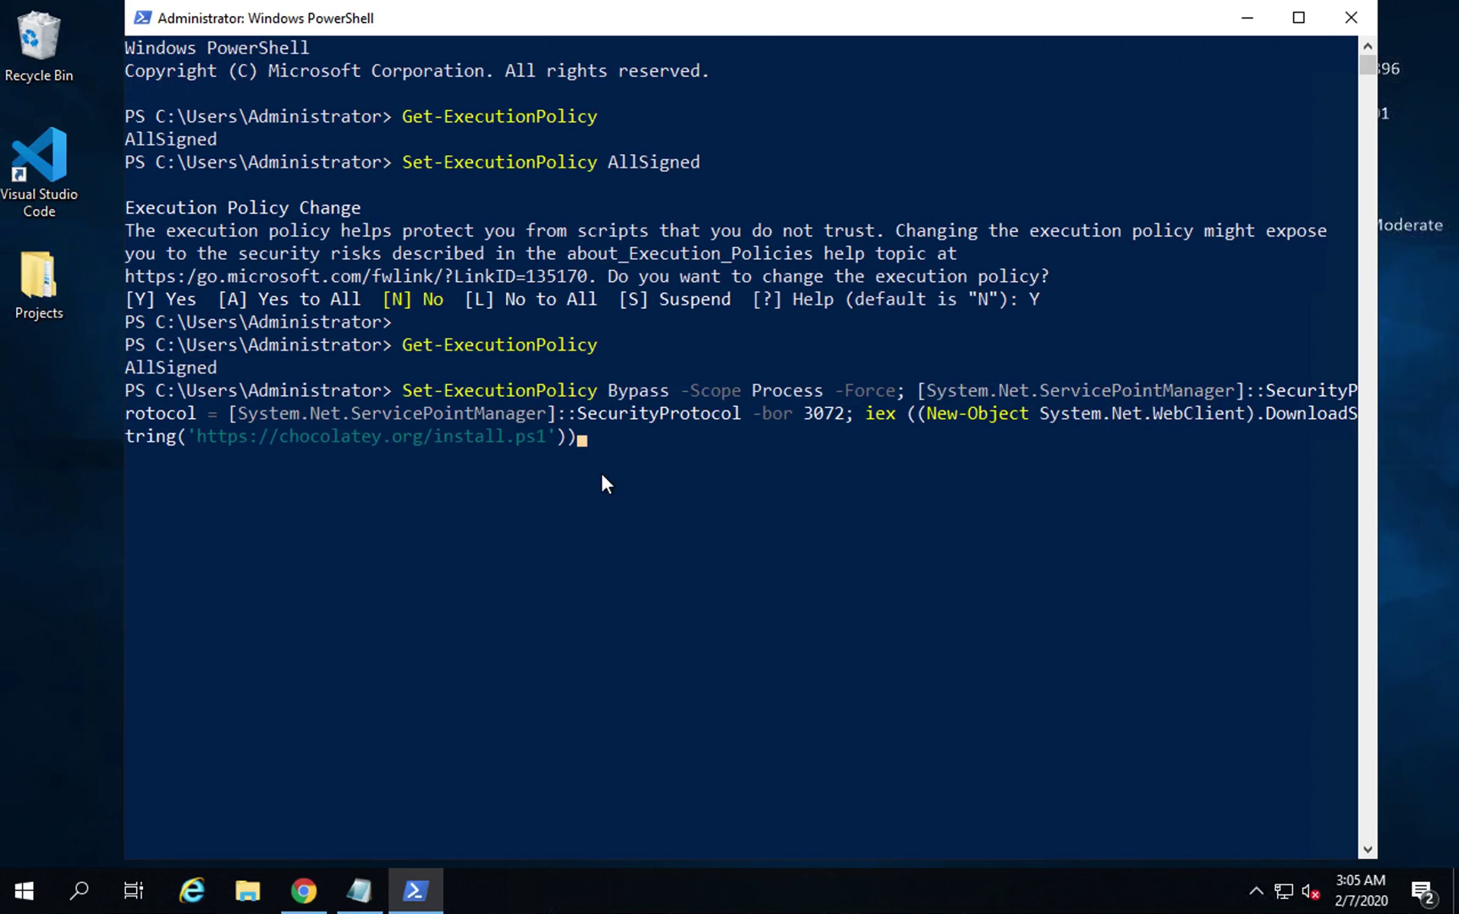
pyautogui.press('Return')
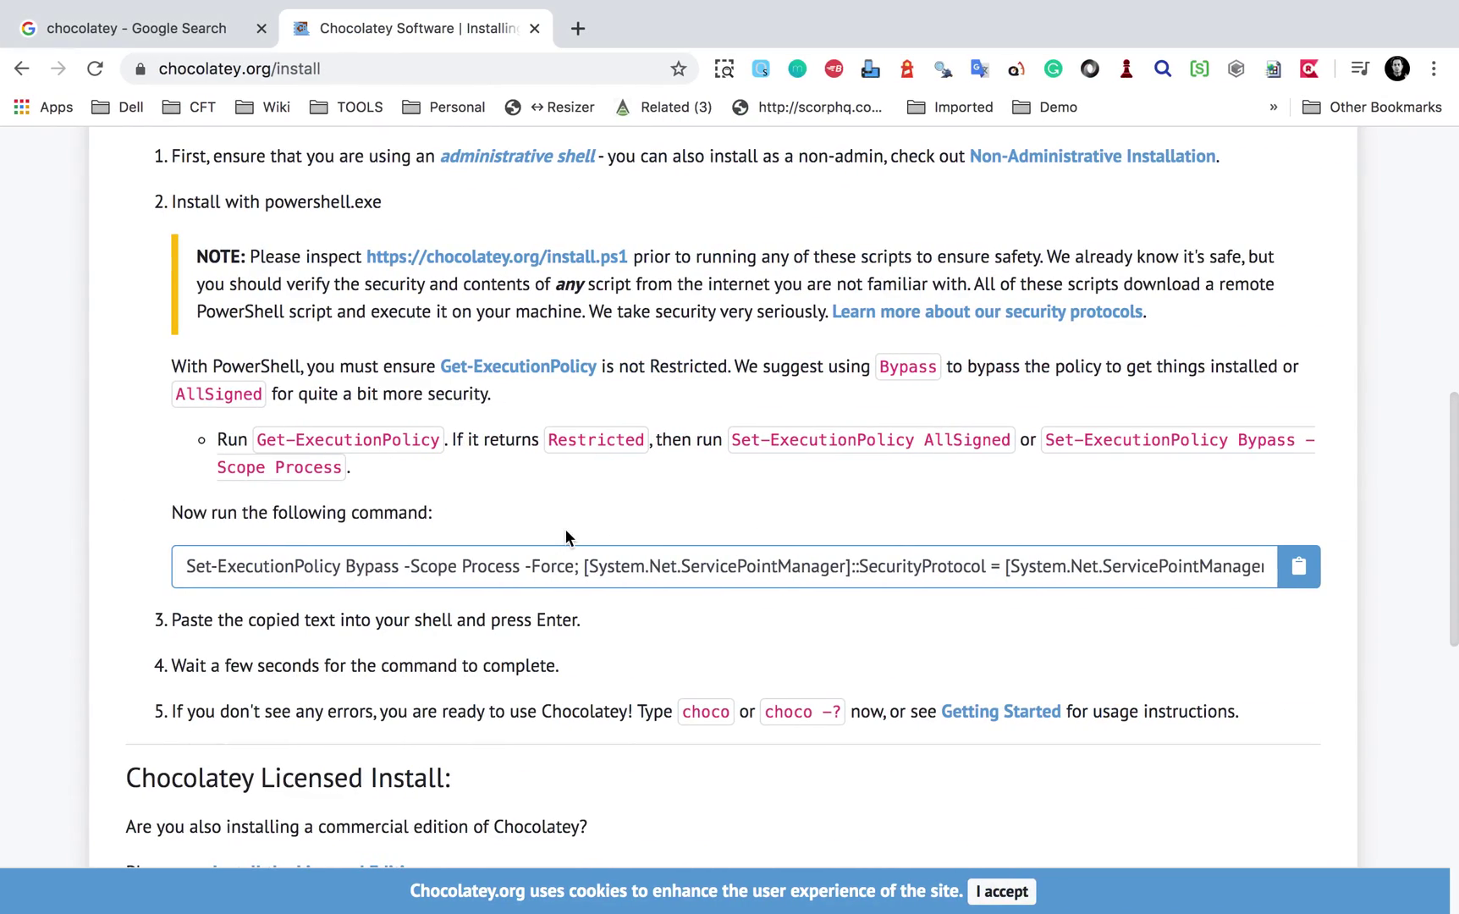
# - Review the final installation instructions on using choco and choco -?, and open the Getting Started link in a new tab
pyautogui.scroll(-2, 565, 532)
pyautogui.scroll(-2, 565, 537)
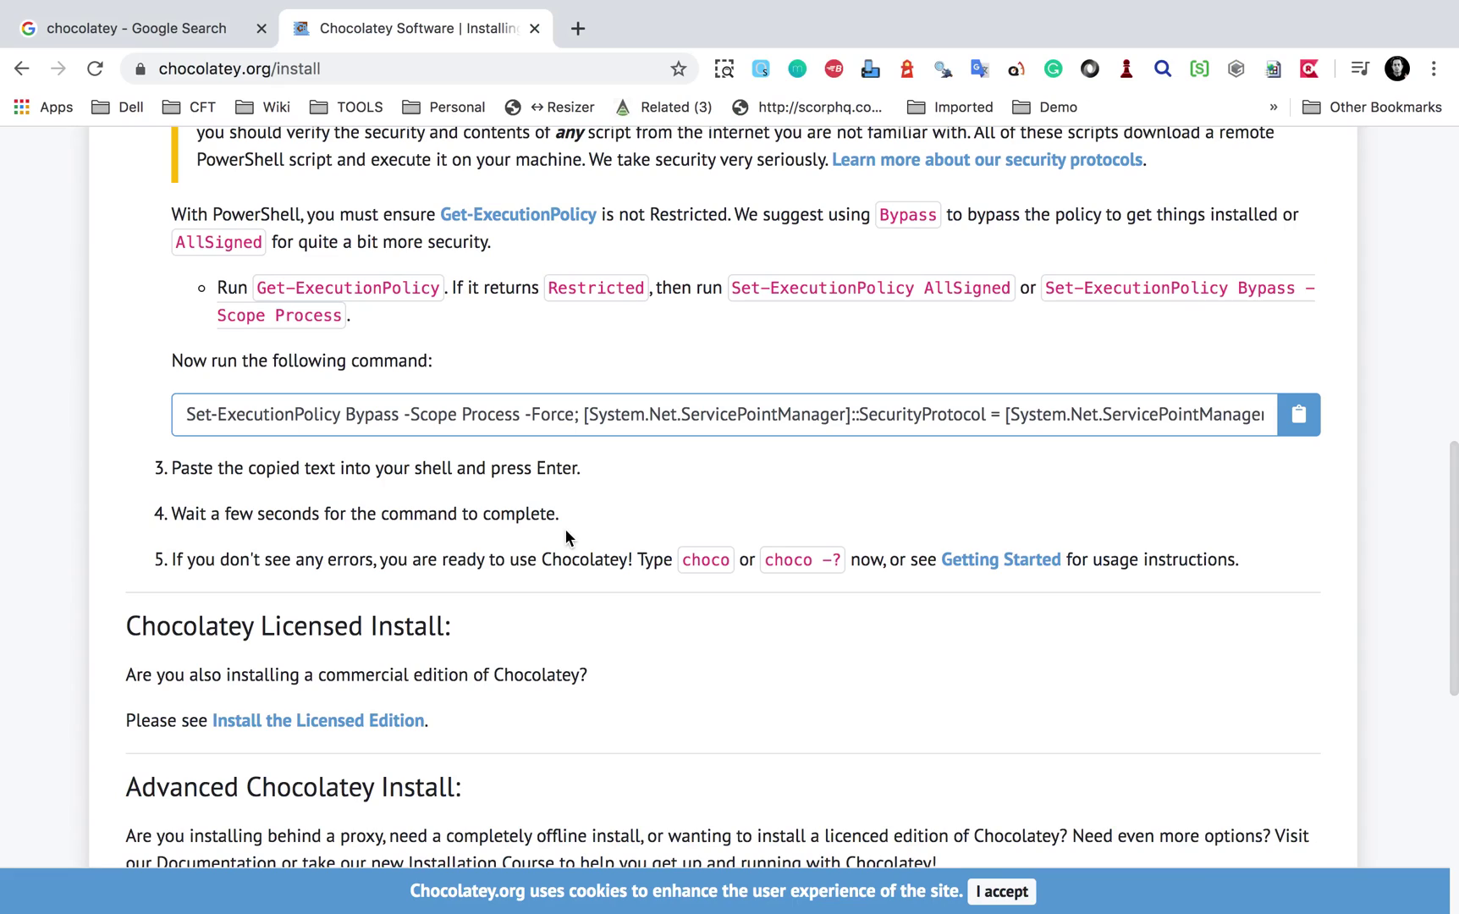
pyautogui.moveTo(325, 560); pyautogui.dragTo(590, 559)
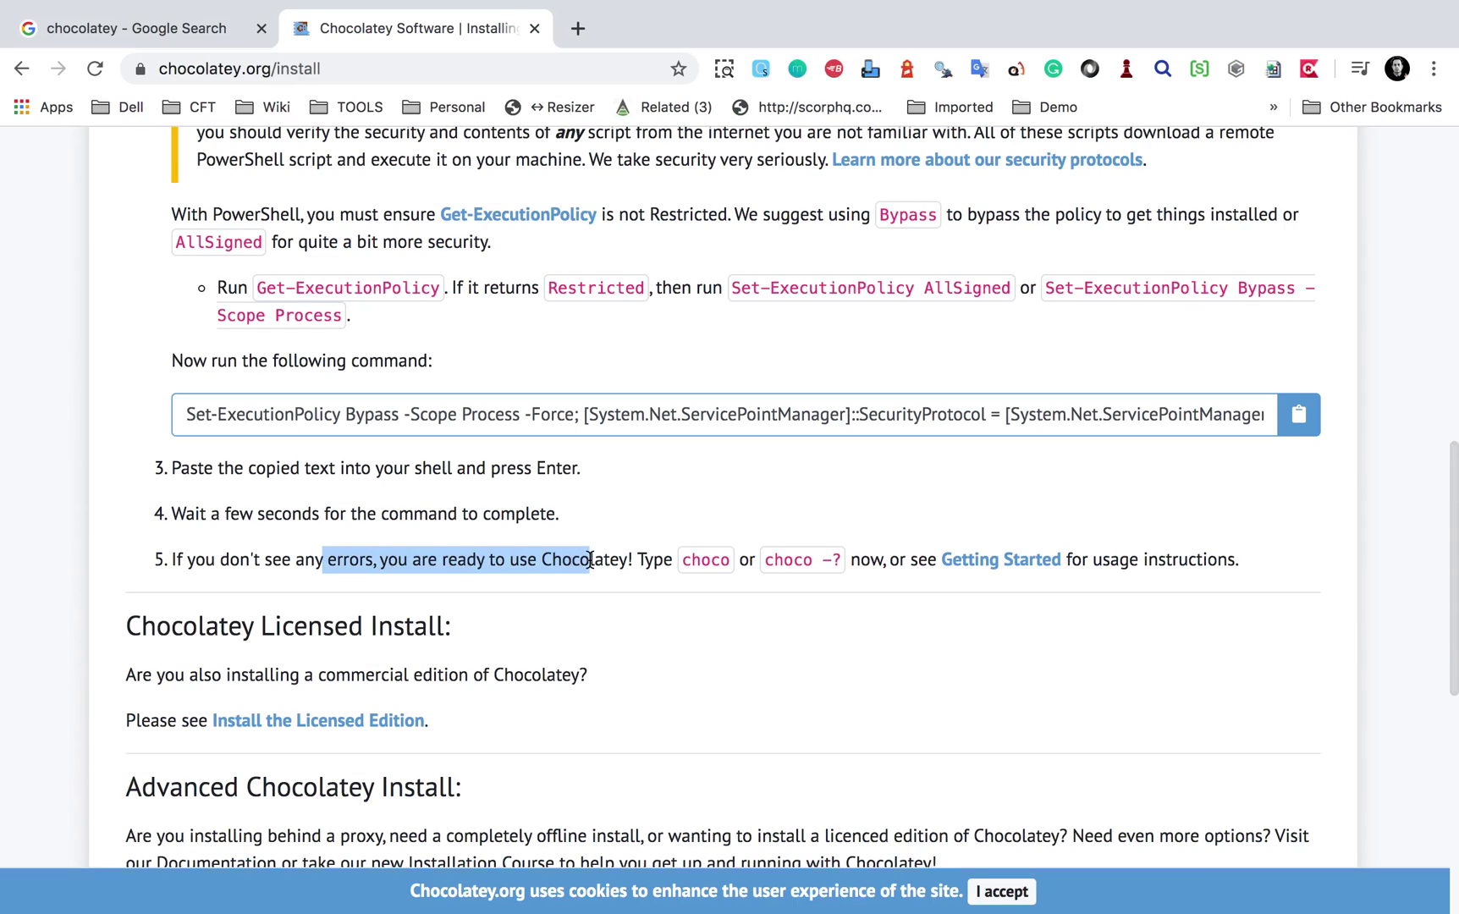
pyautogui.moveTo(192, 561); pyautogui.dragTo(840, 561)
pyautogui.click(513, 560)
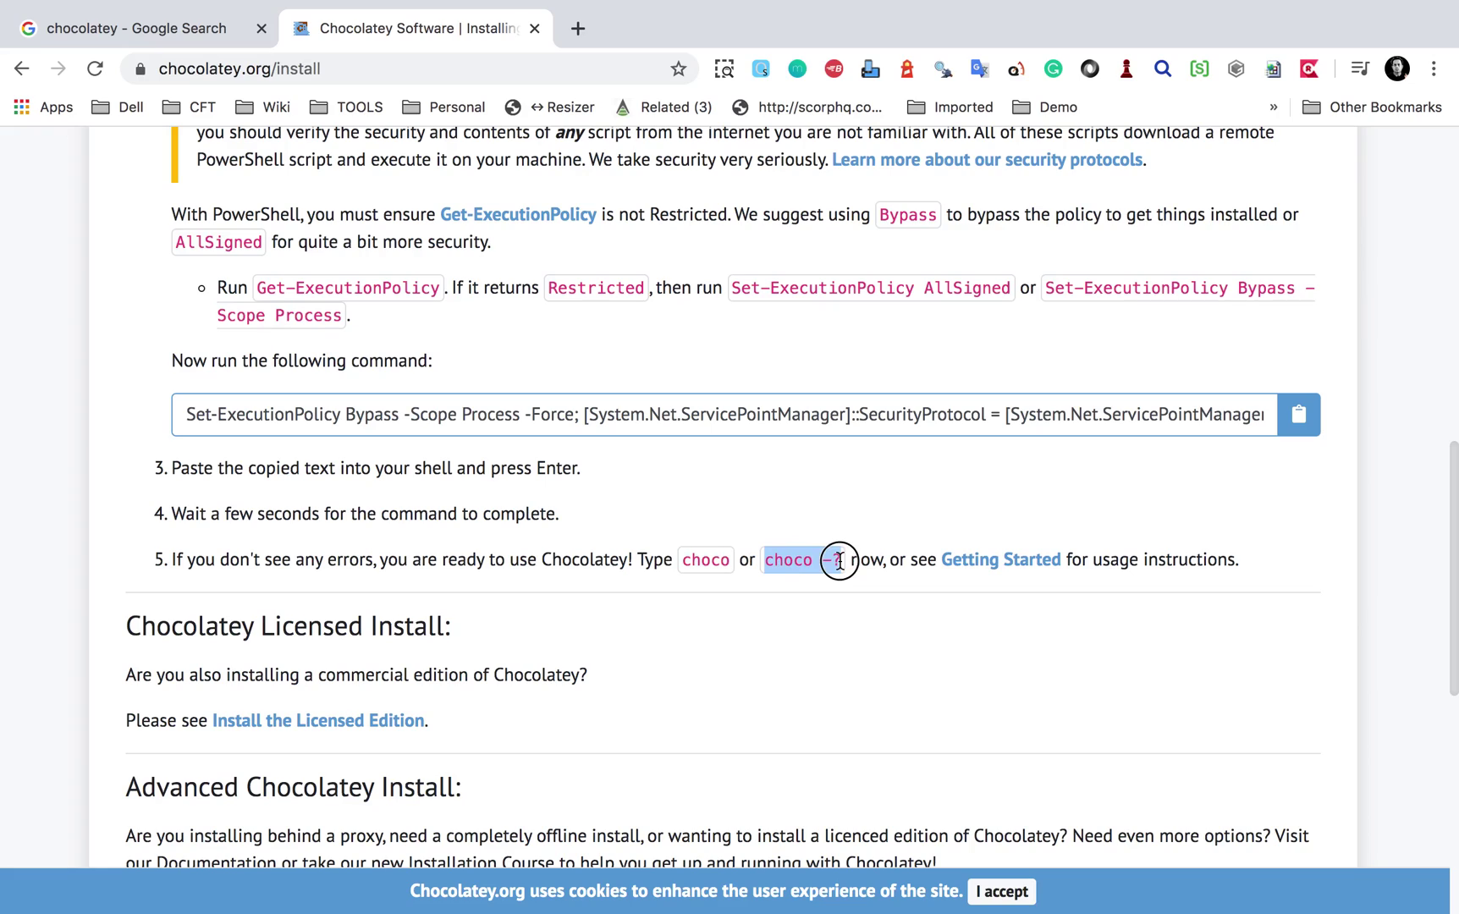
pyautogui.keyDown('super'); pyautogui.click(997, 564); pyautogui.keyUp('super')
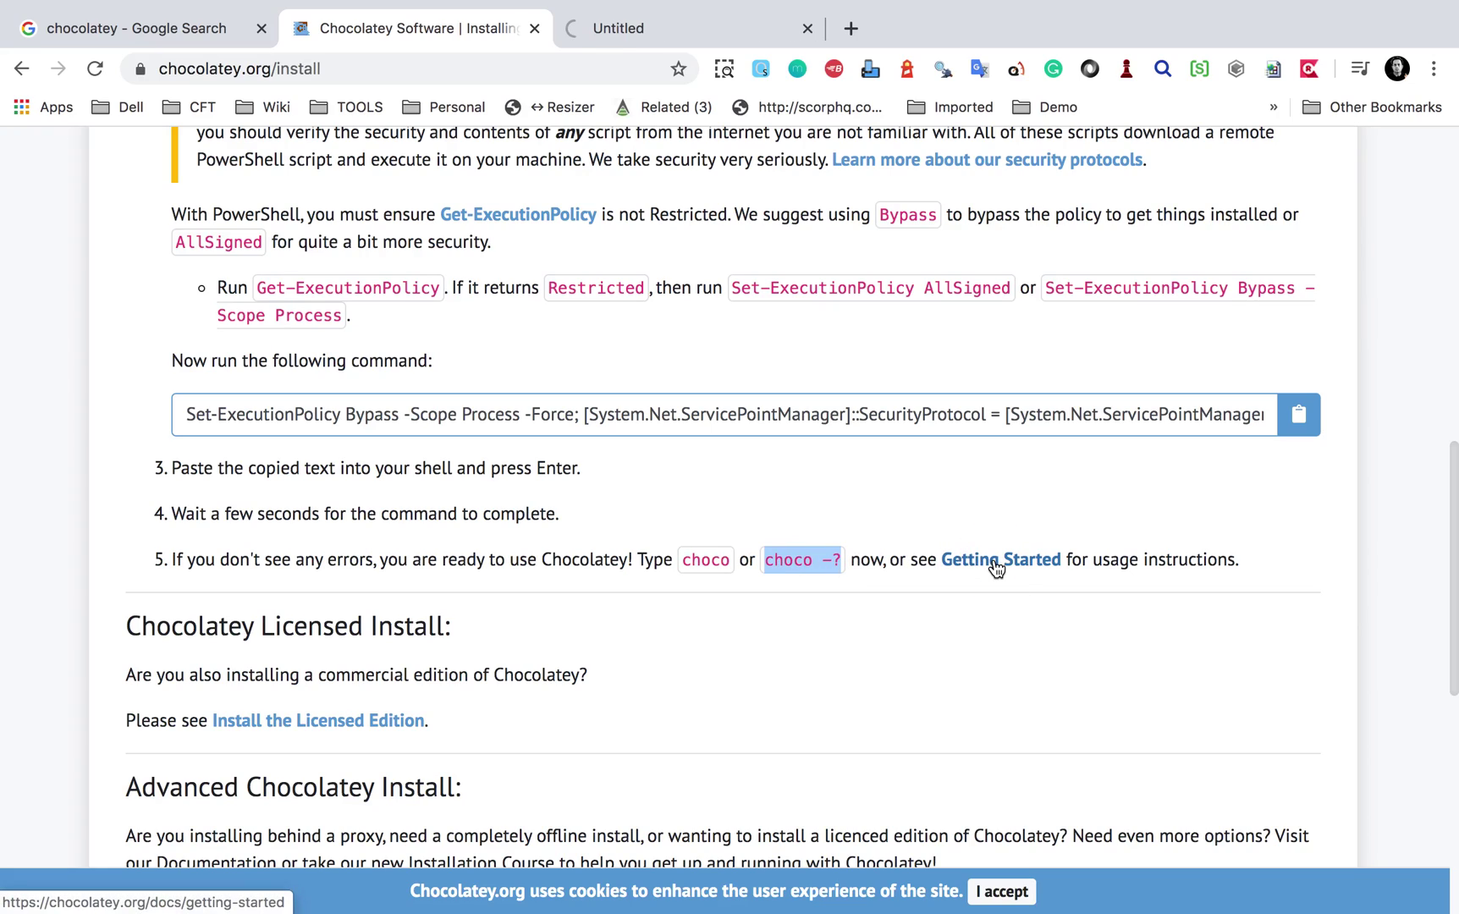
pyautogui.click(745, 35)
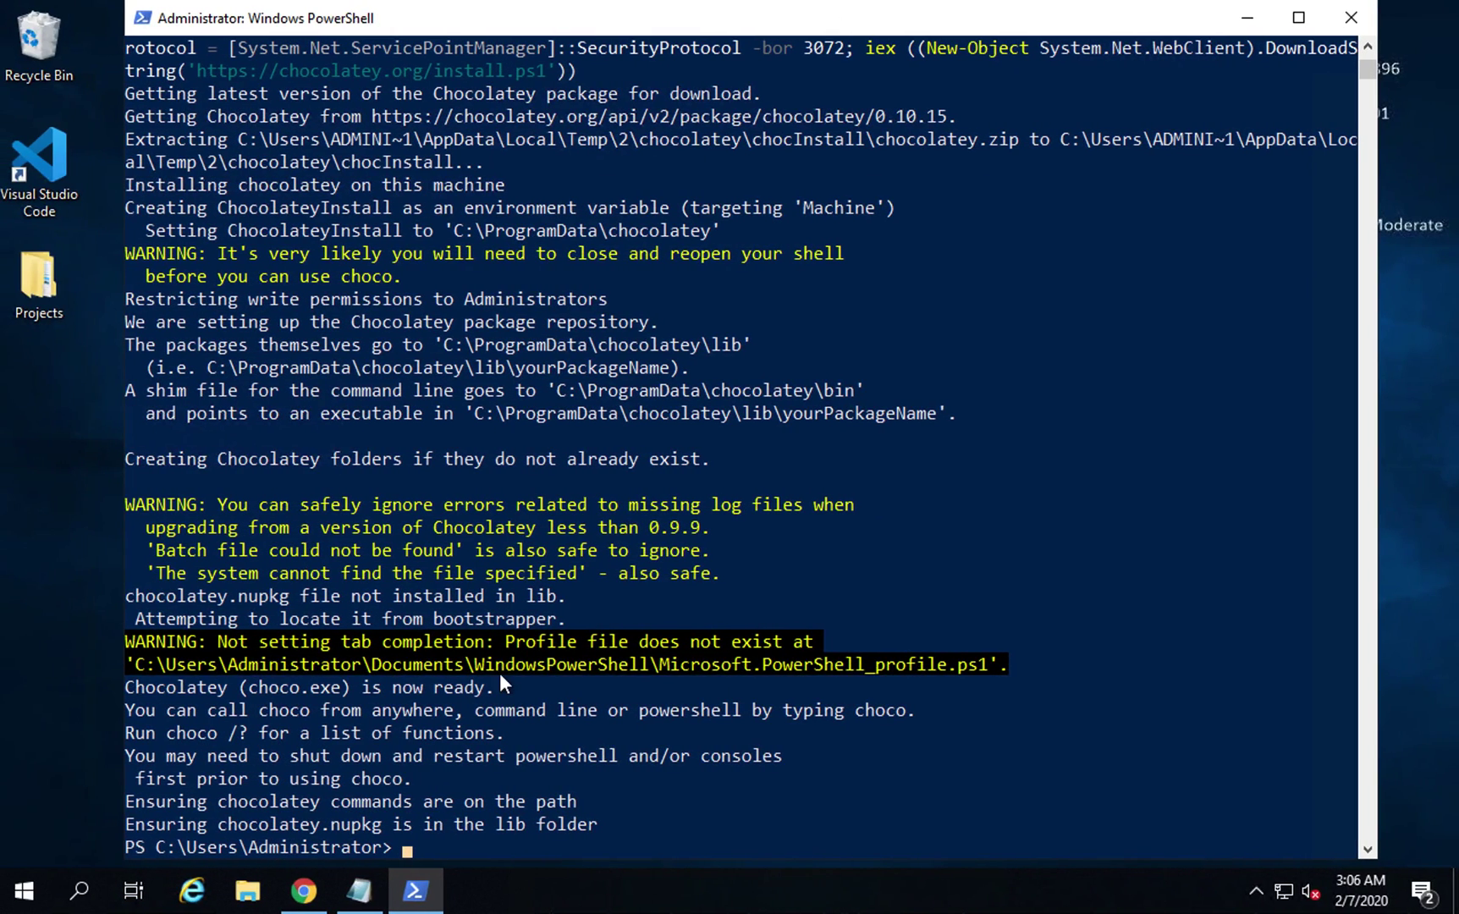
# - Open a Command Prompt on the Windows Server desktop and check the Chocolatey version with choco -v
pyautogui.scroll(-1, 500, 672)
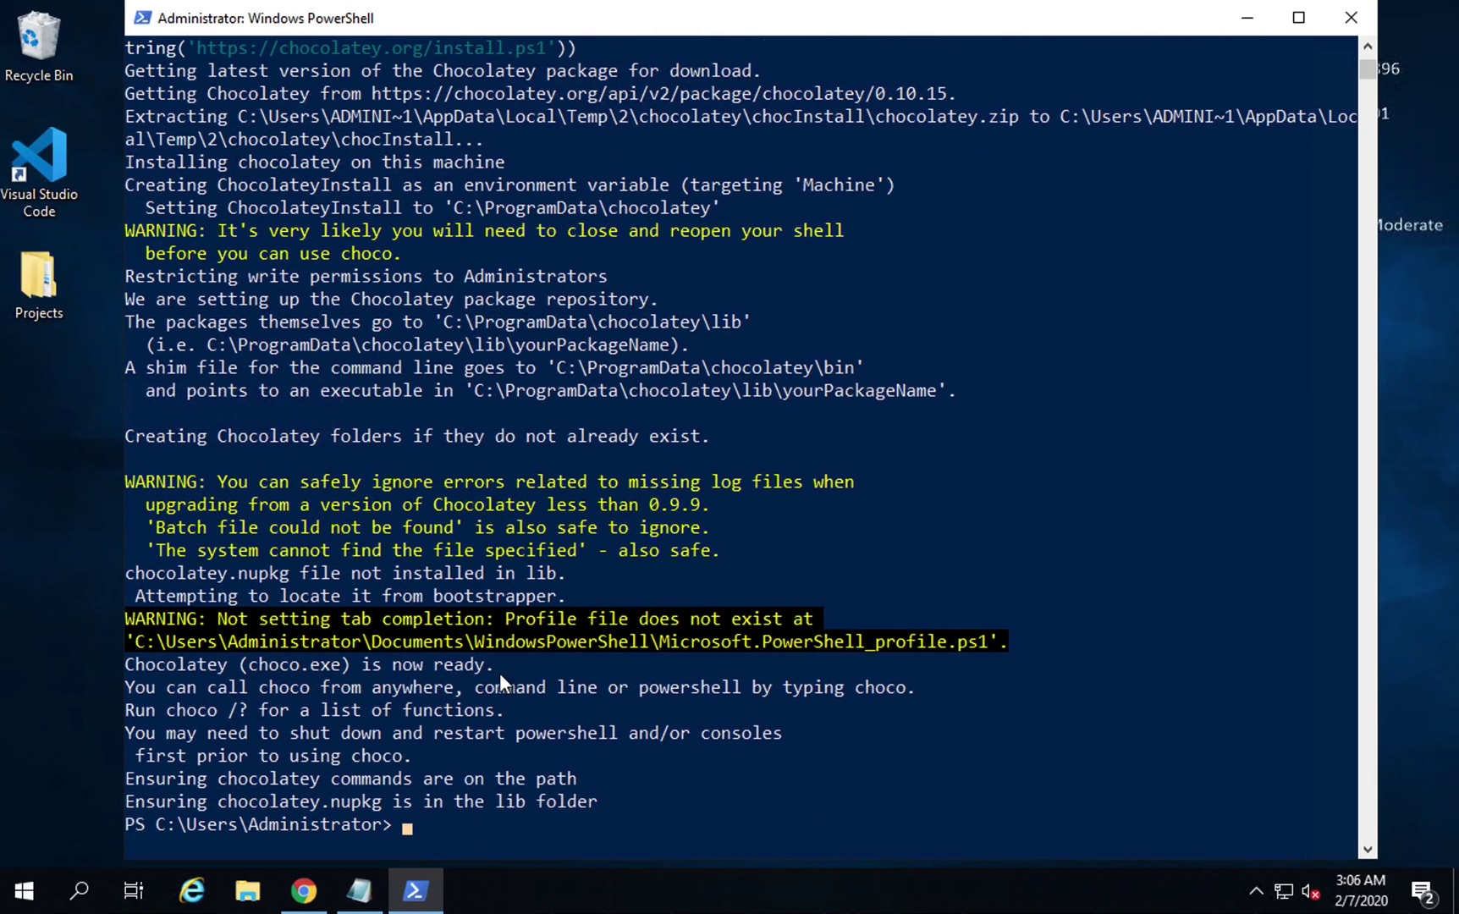
pyautogui.press('super')
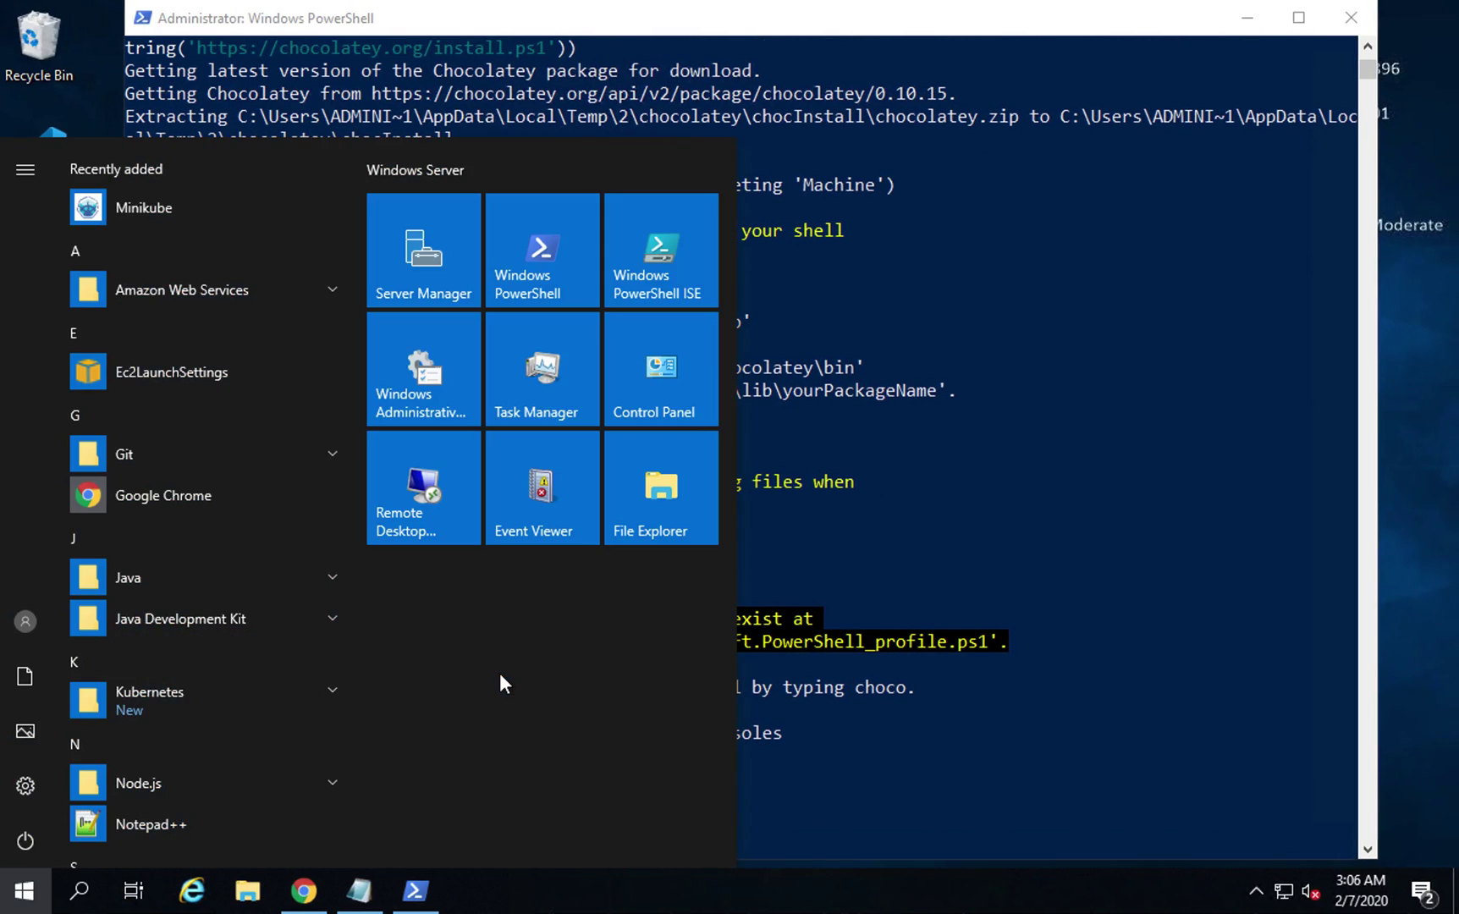
pyautogui.write('cmd')
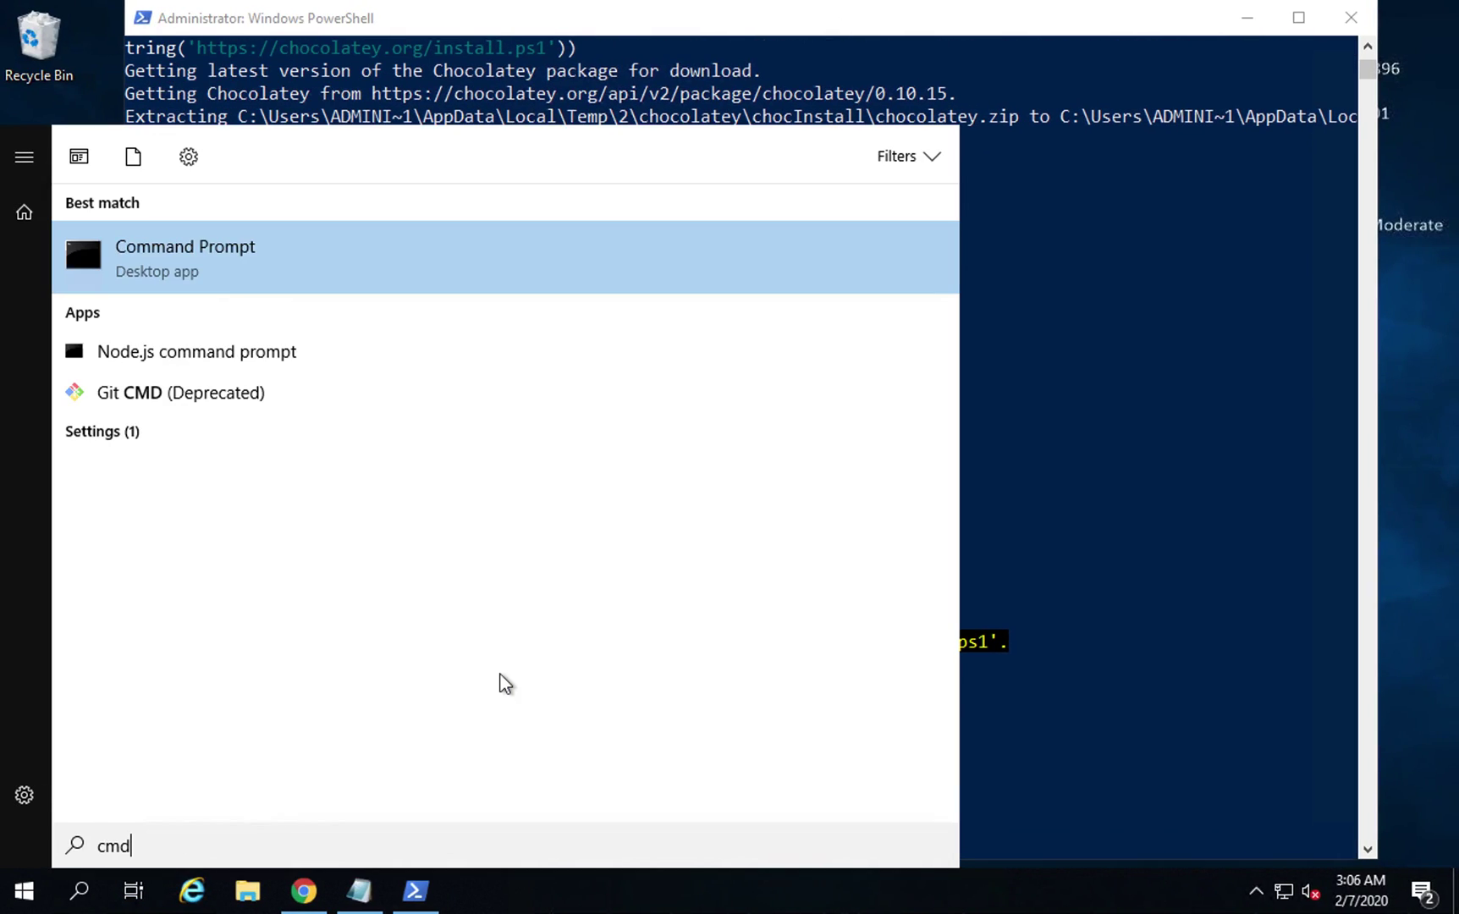
pyautogui.press('Return')
pyautogui.write('choco -v')
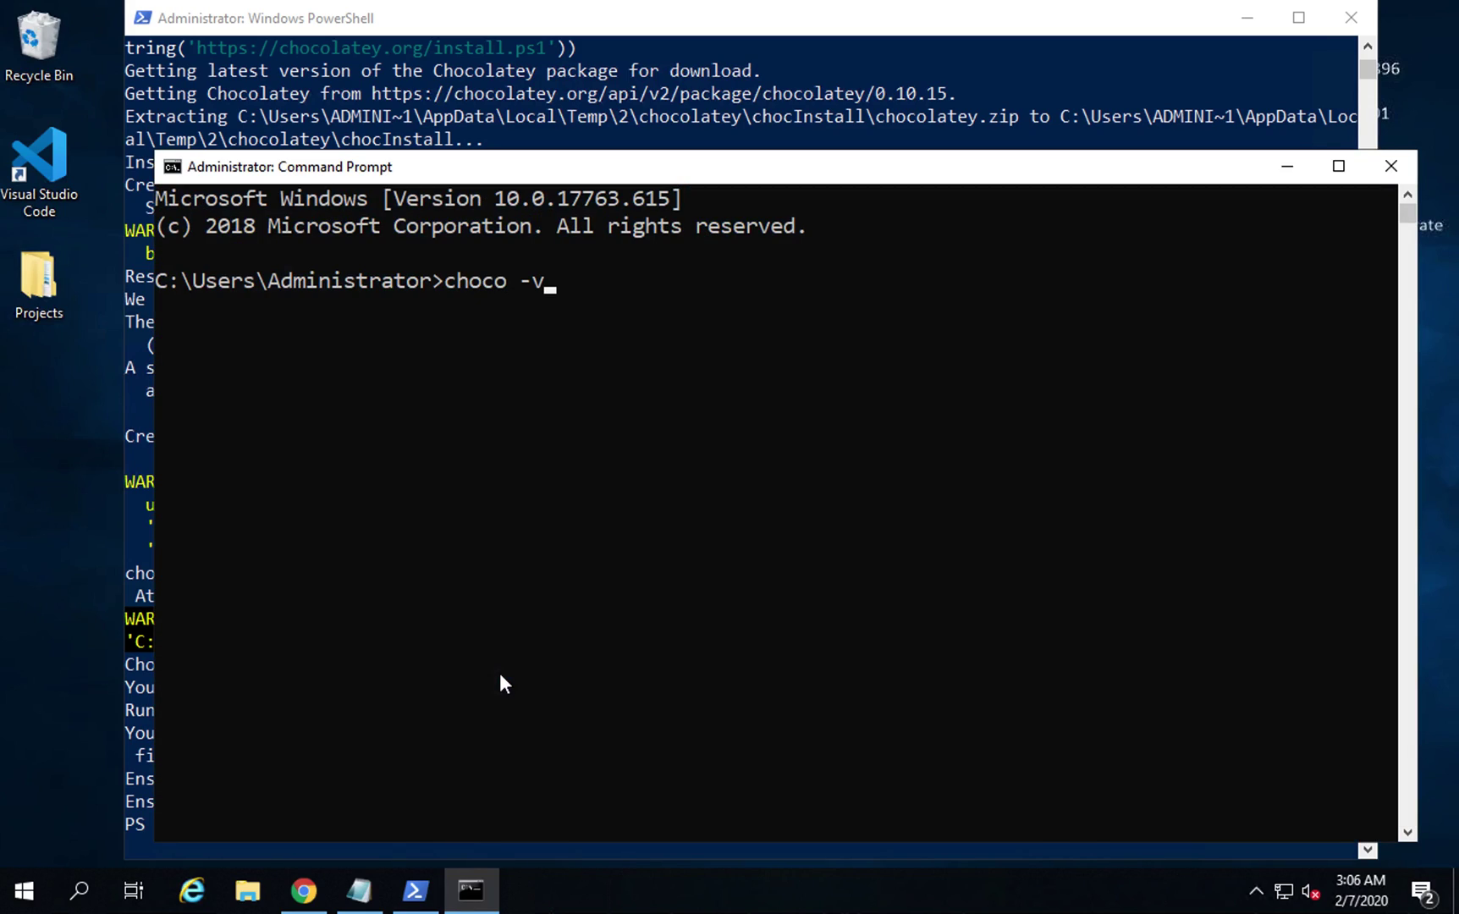
pyautogui.press('Return')
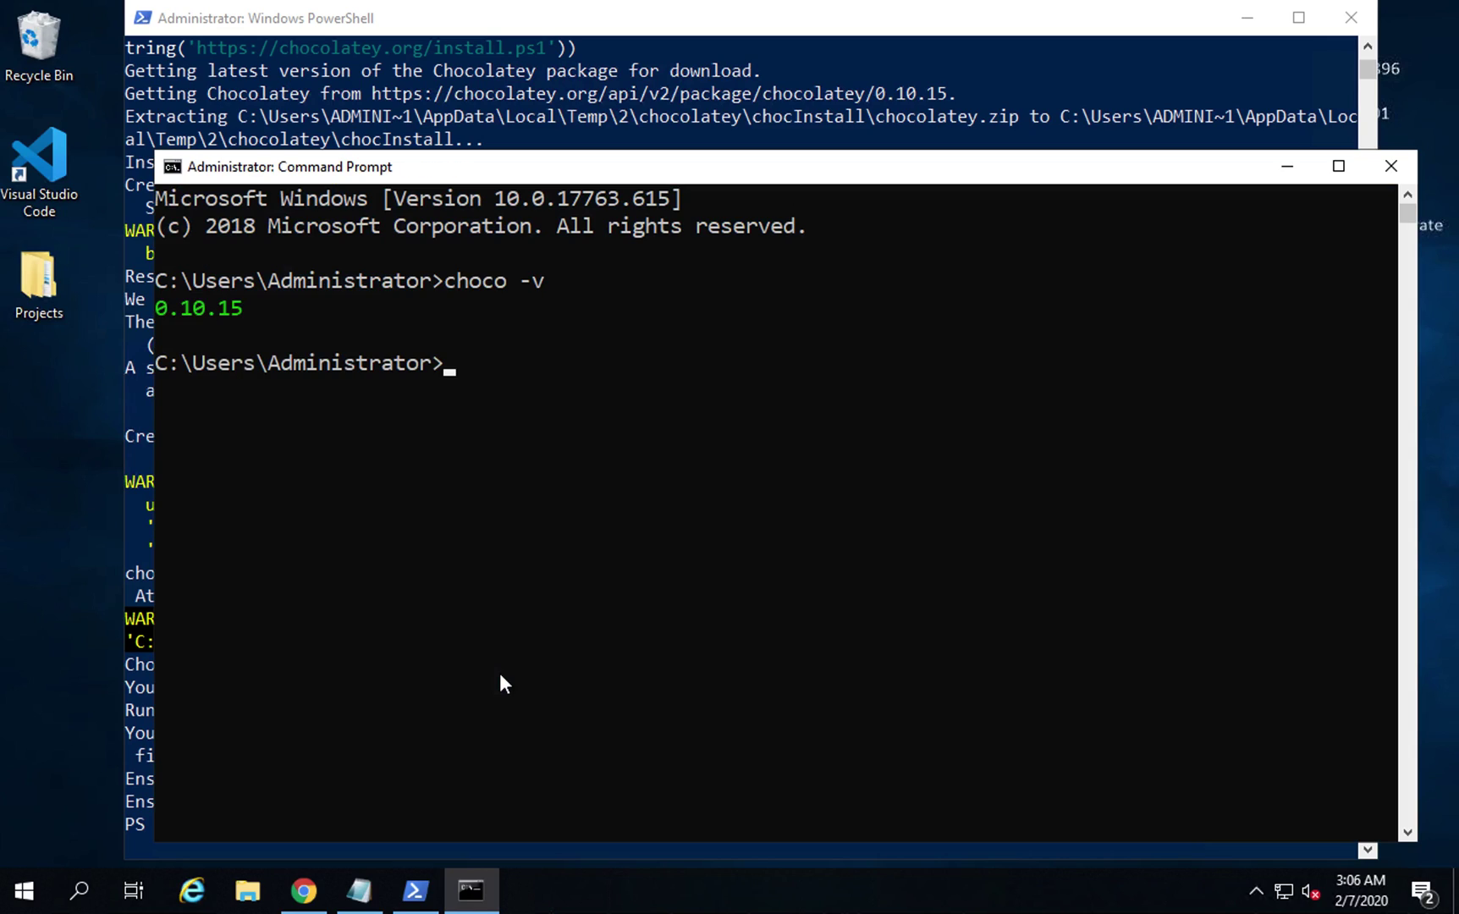
# - Run choco and then choco -? in the Command Prompt and skim the help output
pyautogui.press('BackSpace')
pyautogui.press('BackSpace')
pyautogui.press('Return')
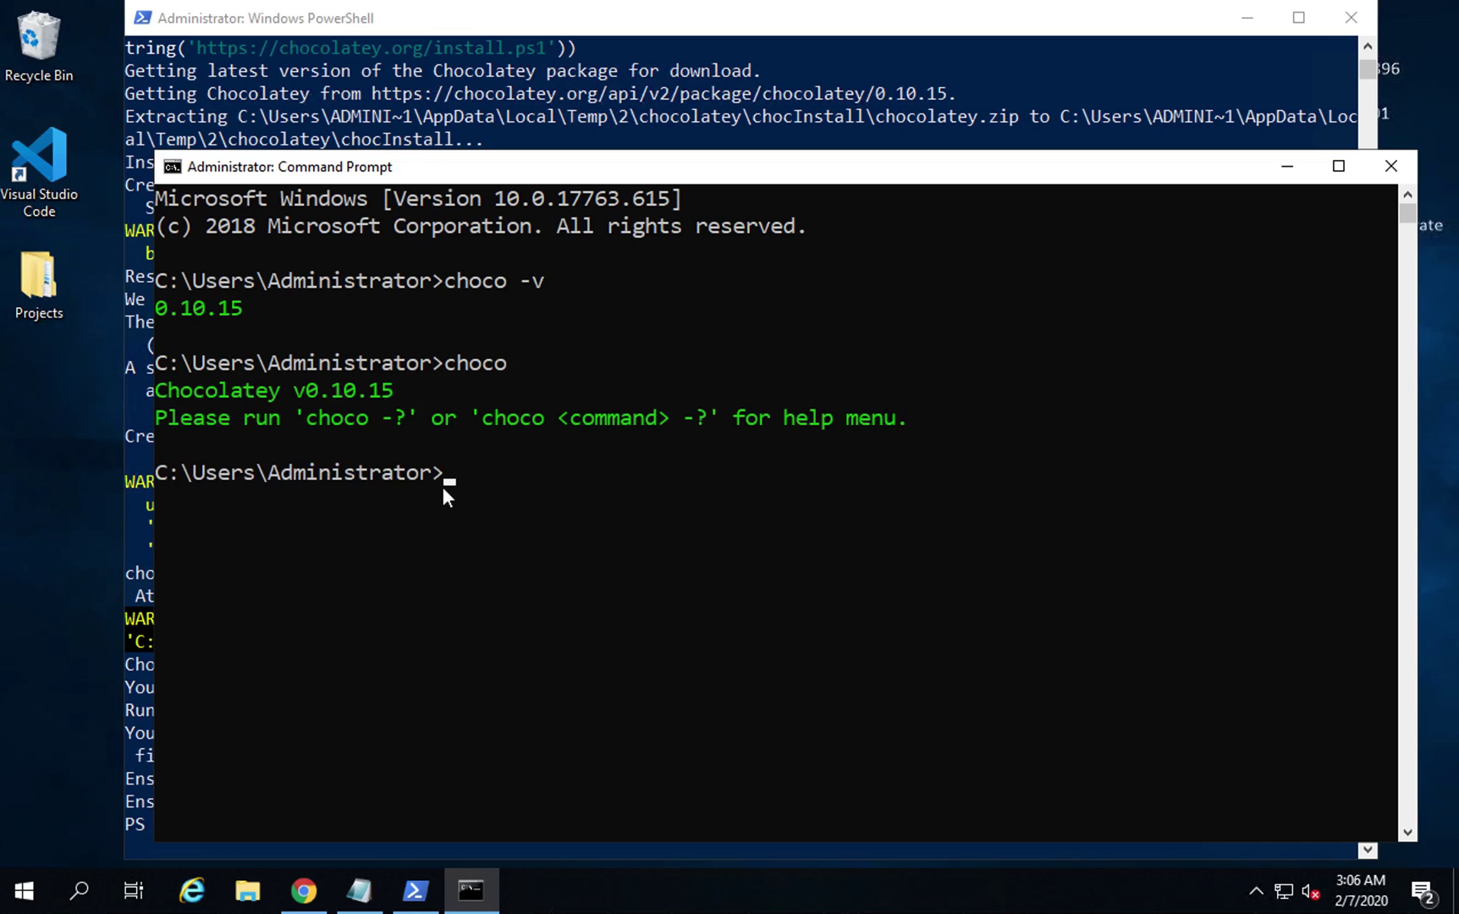
pyautogui.write('choco -?')
pyautogui.press('Return')
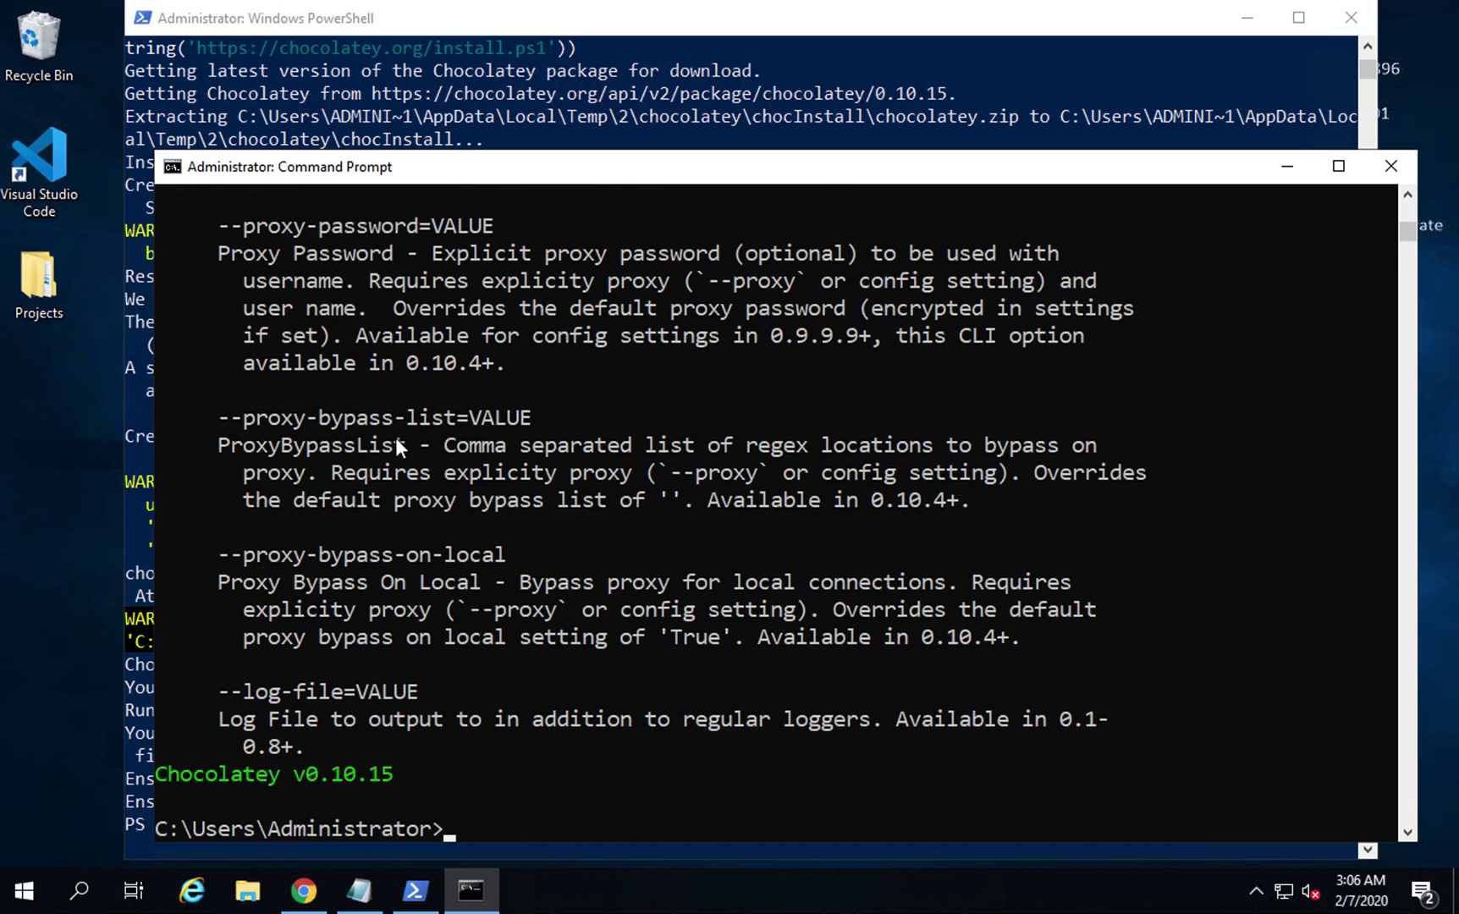
pyautogui.scroll(5, 396, 449)
pyautogui.scroll(-8, 396, 449)
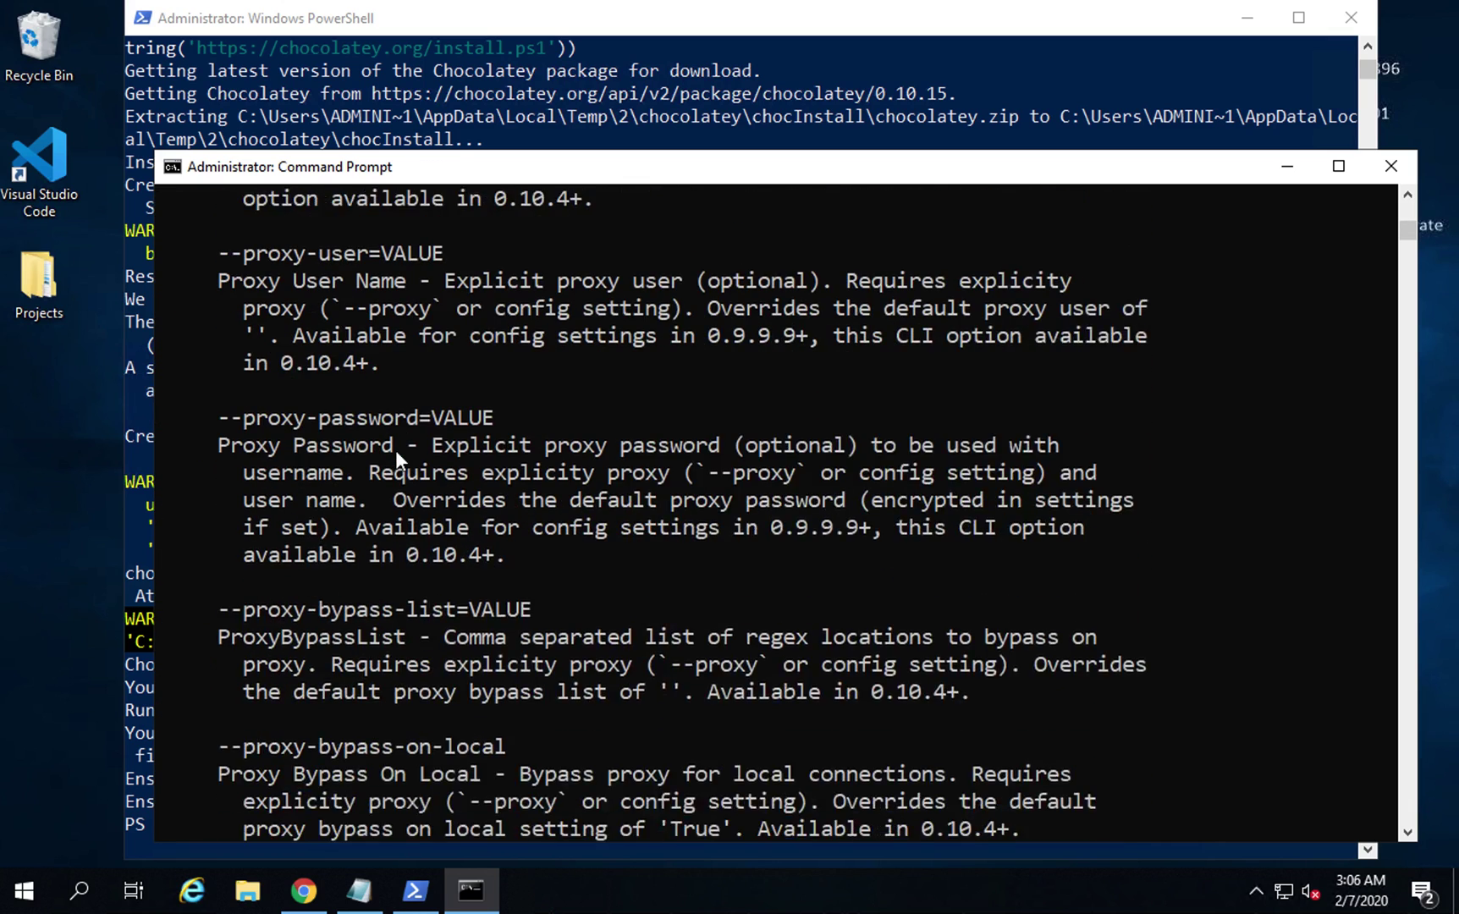
pyautogui.scroll(-5, 395, 450)
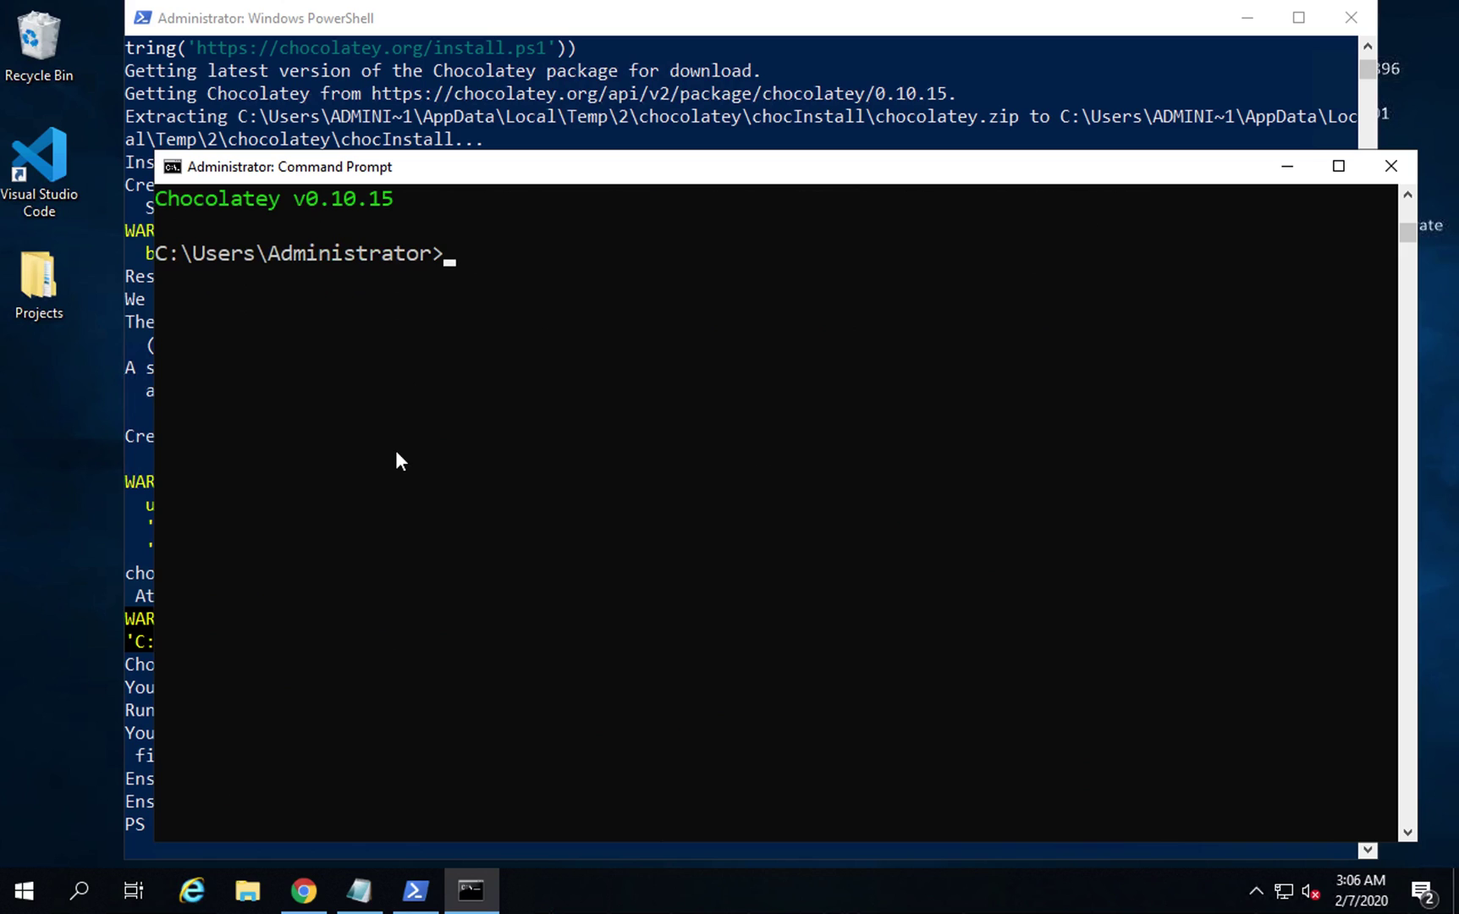
# - Clear the Command Prompt window with cls
pyautogui.write('cls')
pyautogui.press('Return')
pyautogui.press('Return')
pyautogui.press('Return')
# - Switch to the browser and skim the Getting Started documentation's contents and its introductory sections
pyautogui.hotkey('ctrl', 'Right')
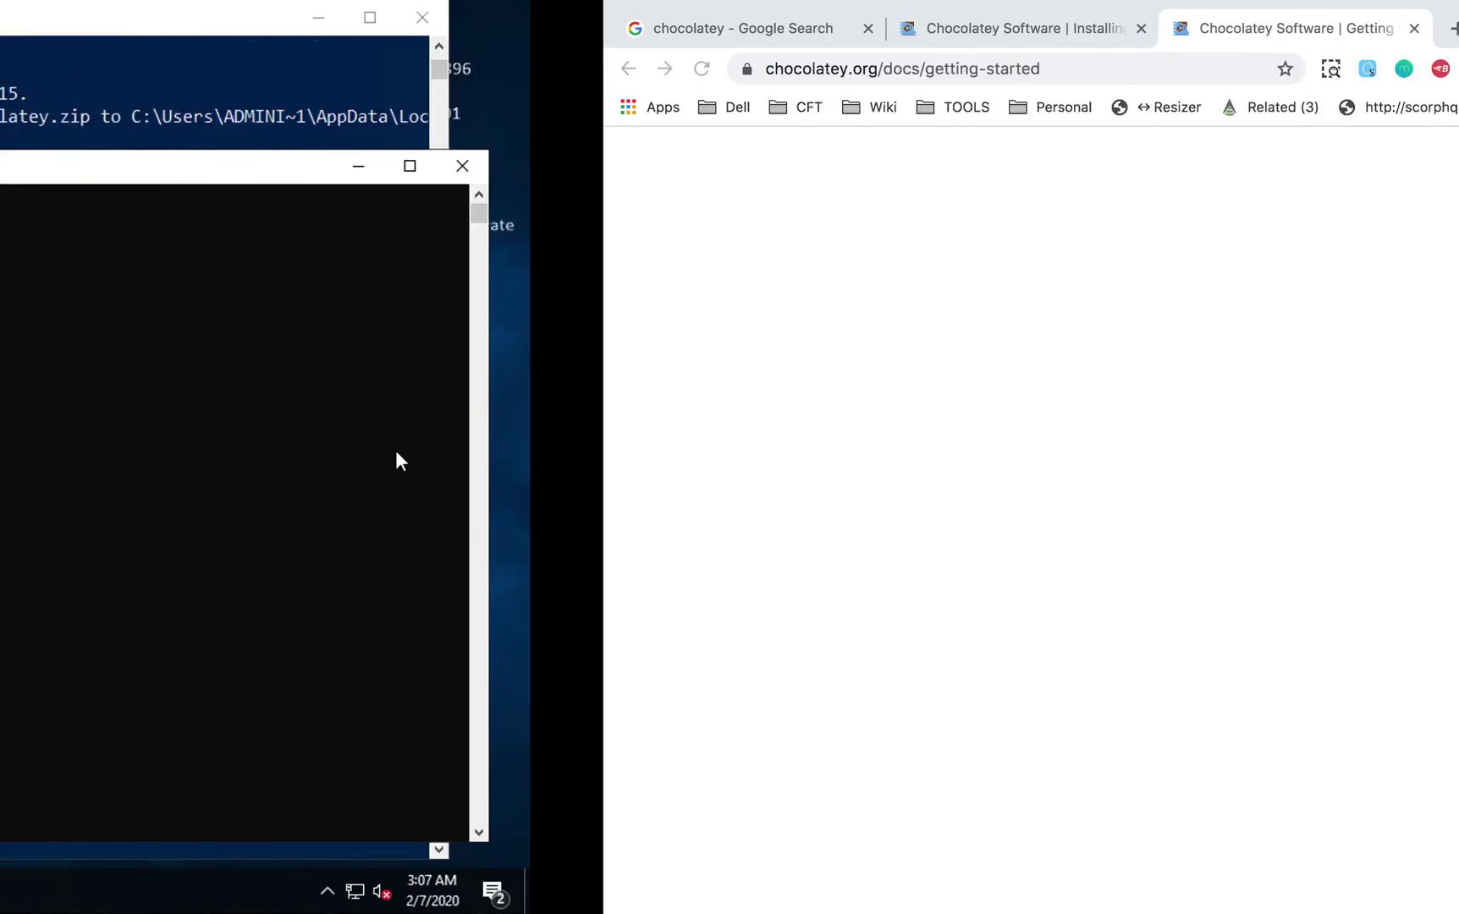
pyautogui.scroll(-2, 575, 466)
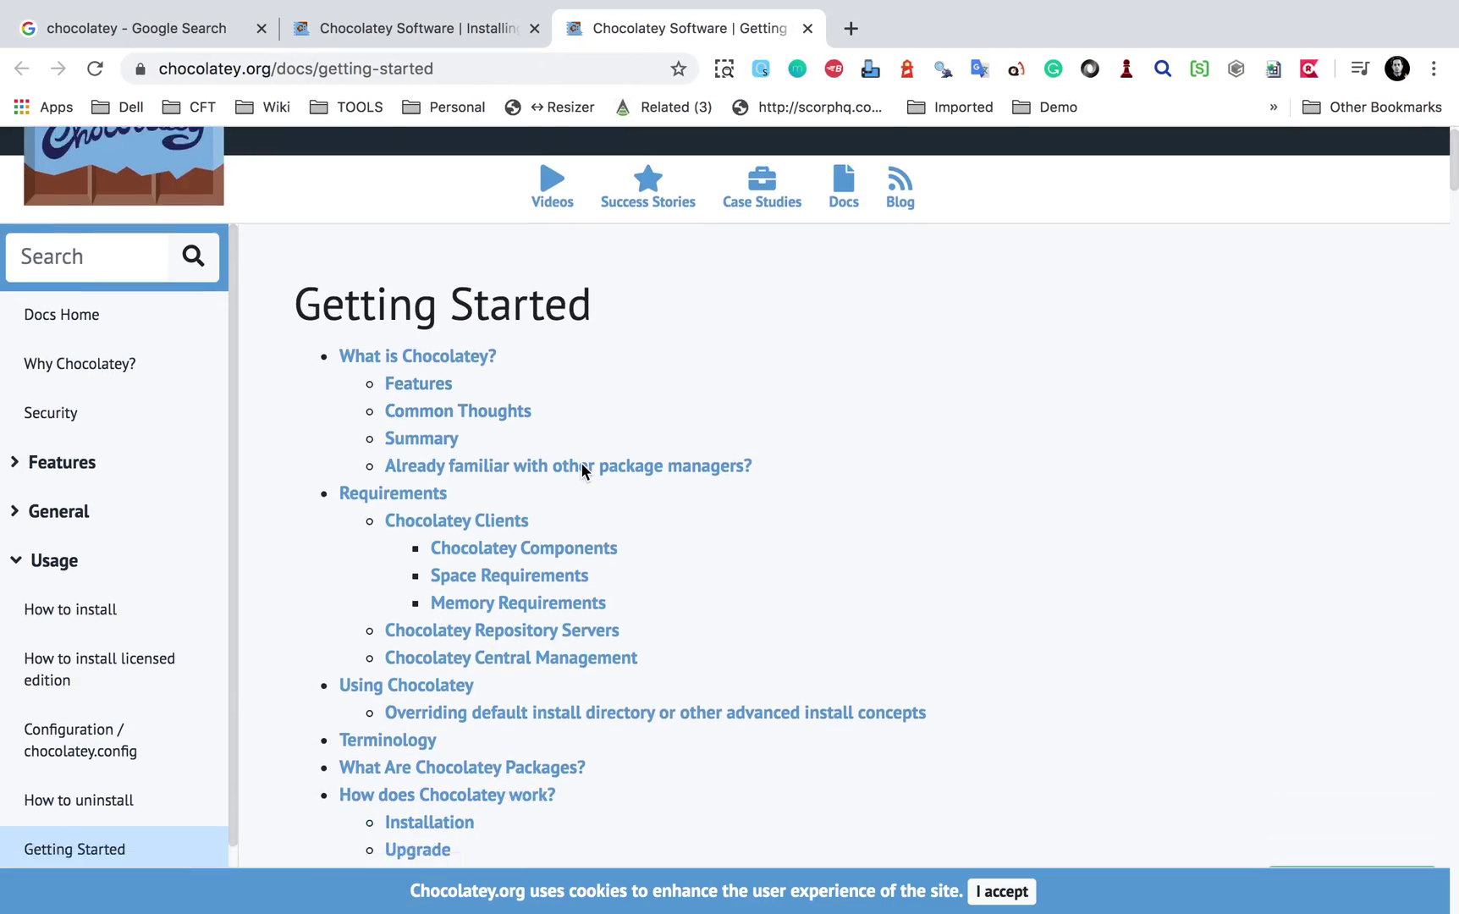
pyautogui.scroll(-10, 582, 465)
pyautogui.scroll(-2, 580, 461)
pyautogui.scroll(6, 581, 462)
pyautogui.scroll(-6, 582, 463)
pyautogui.scroll(-13, 582, 463)
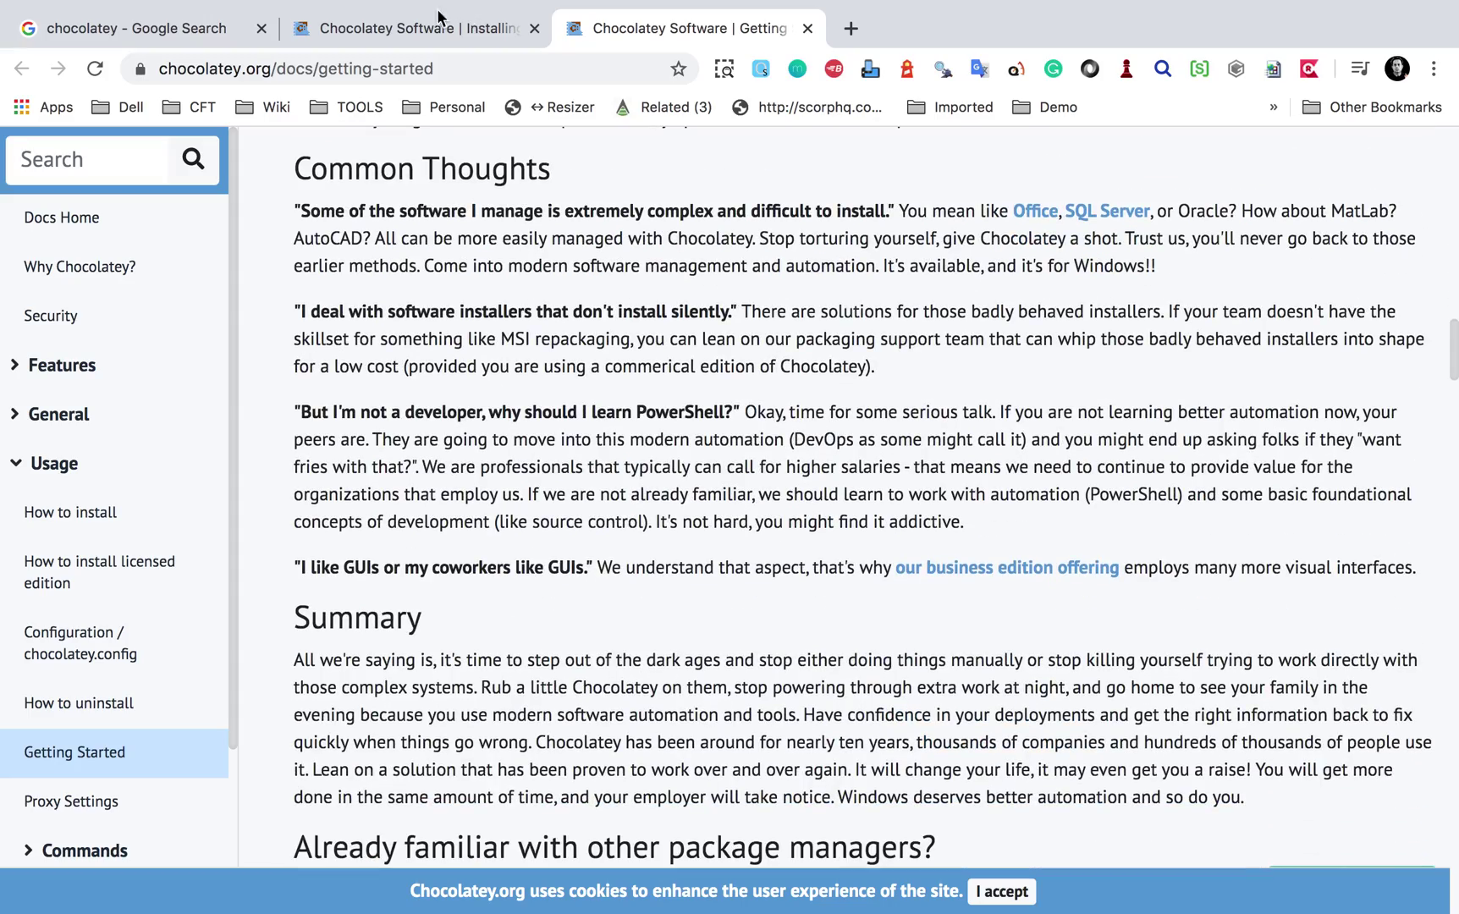
# - Open Find Packages from the Chocolatey home page, dismiss the community repository notice and browse the package list
pyautogui.click(440, 17)
pyautogui.scroll(15, 424, 508)
pyautogui.click(141, 212)
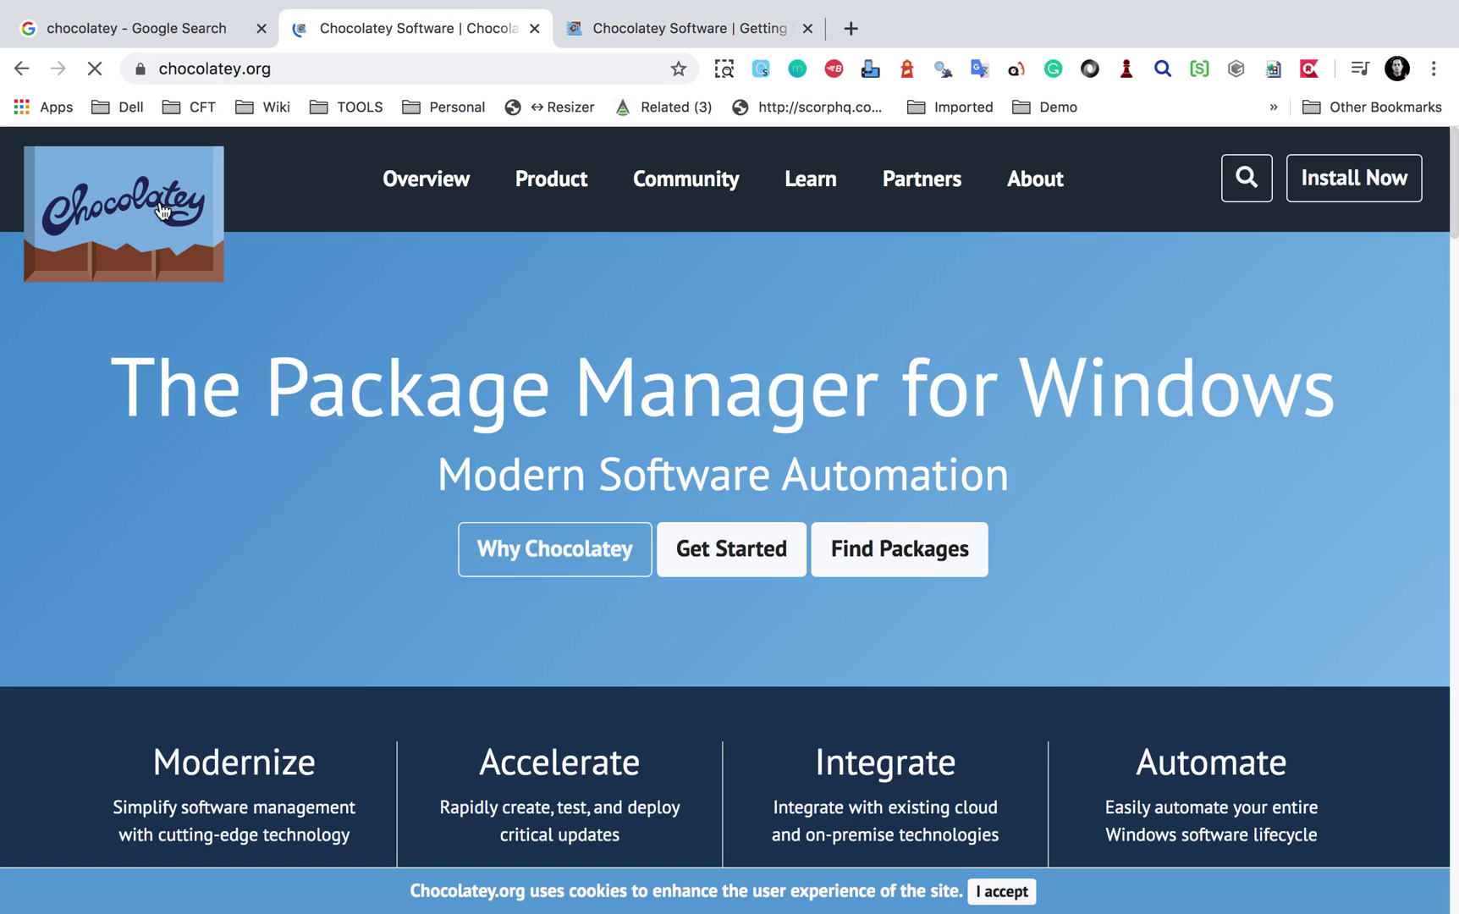
pyautogui.click(896, 563)
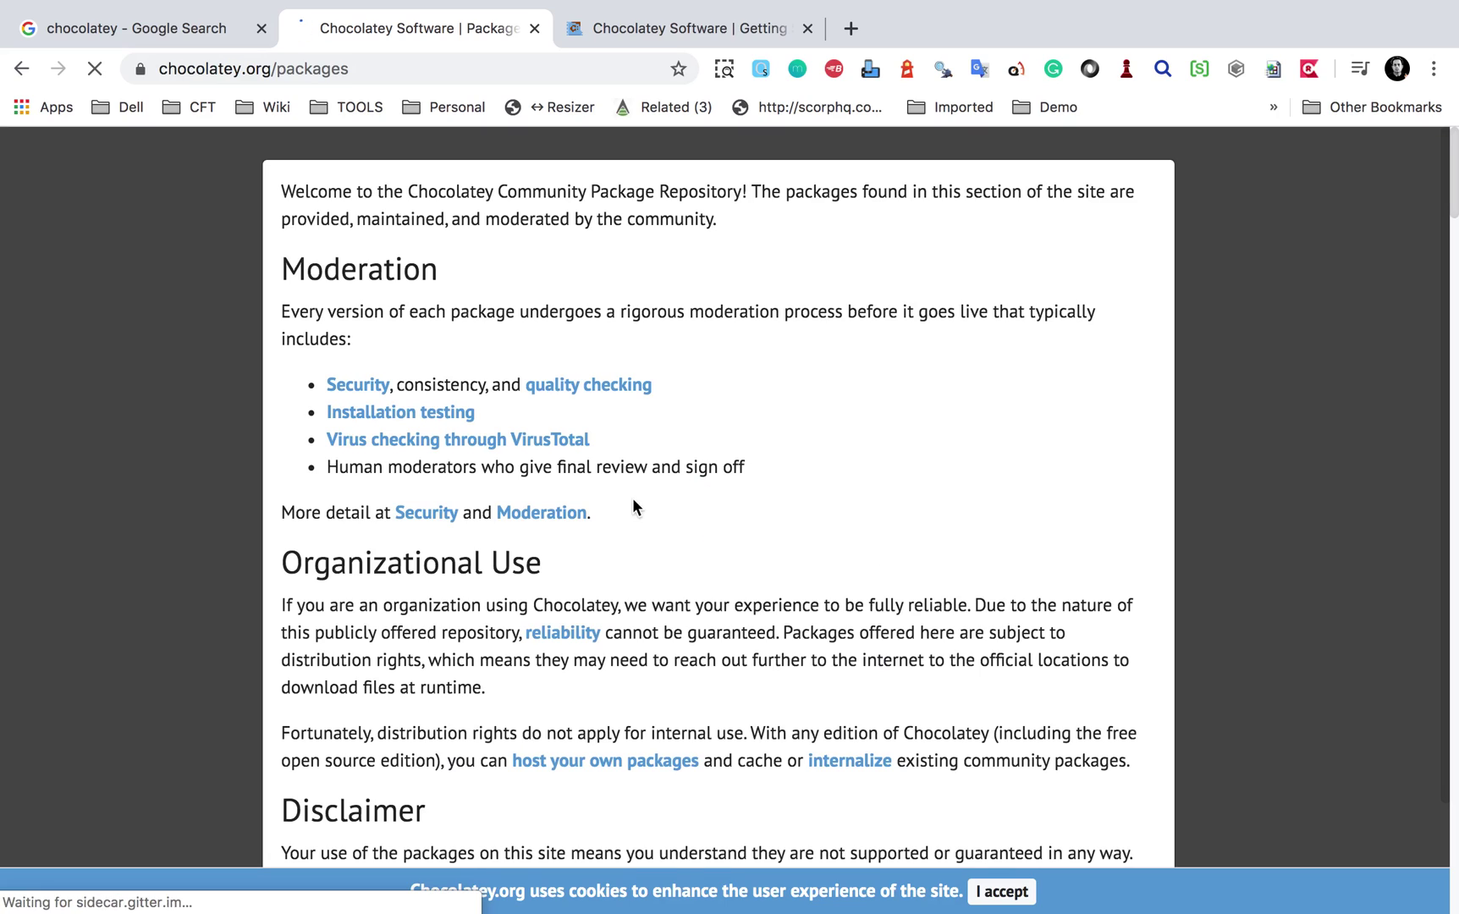
pyautogui.click(1071, 844)
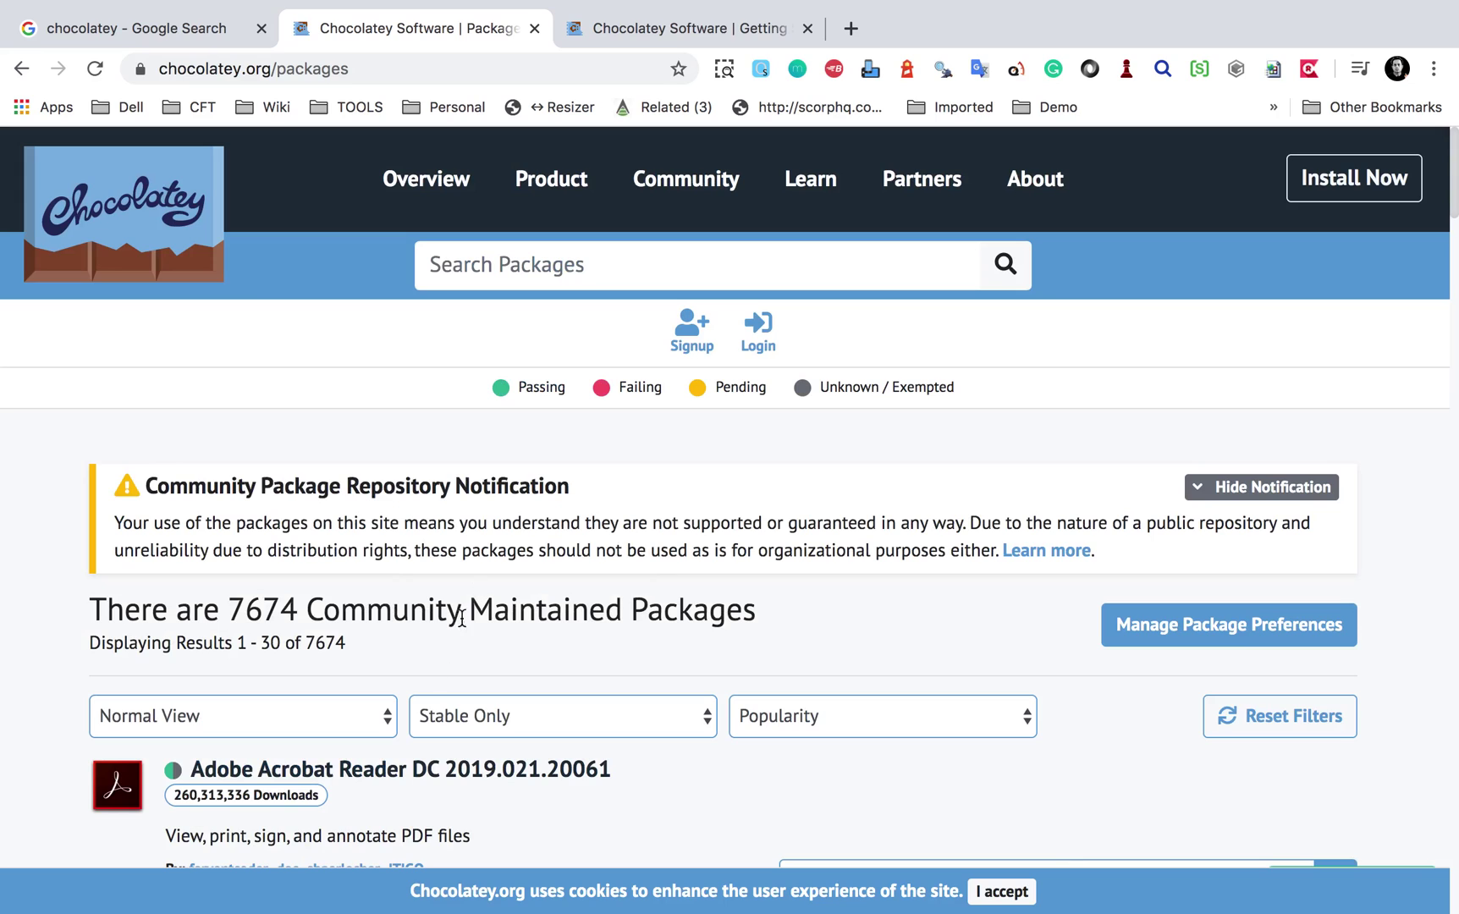
pyautogui.scroll(-8, 528, 659)
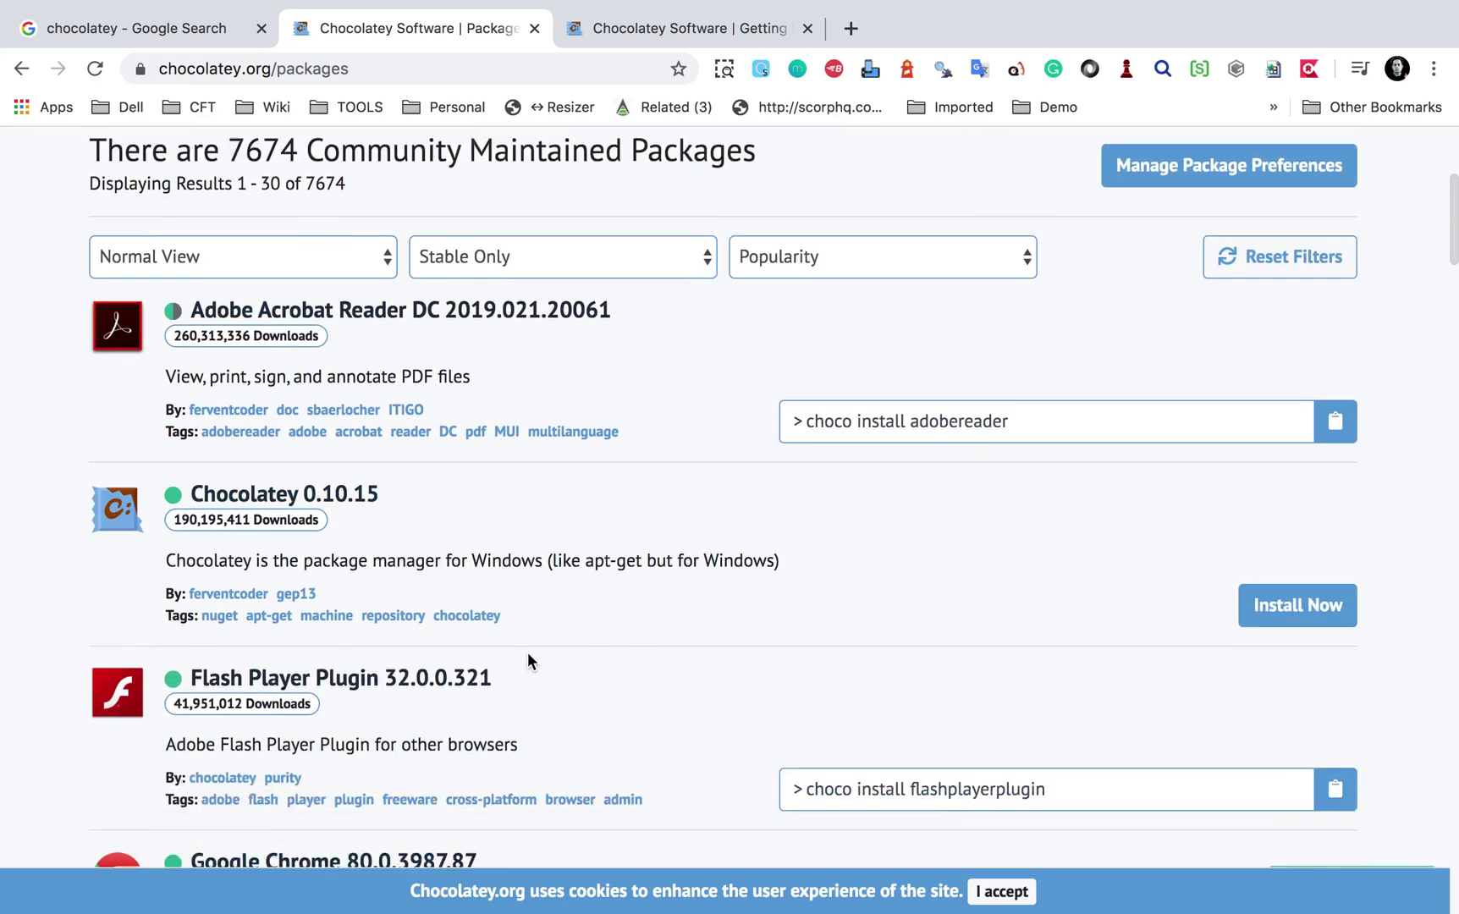
# - Skim the community package list, then search the packages for selenium
pyautogui.scroll(-20, 528, 654)
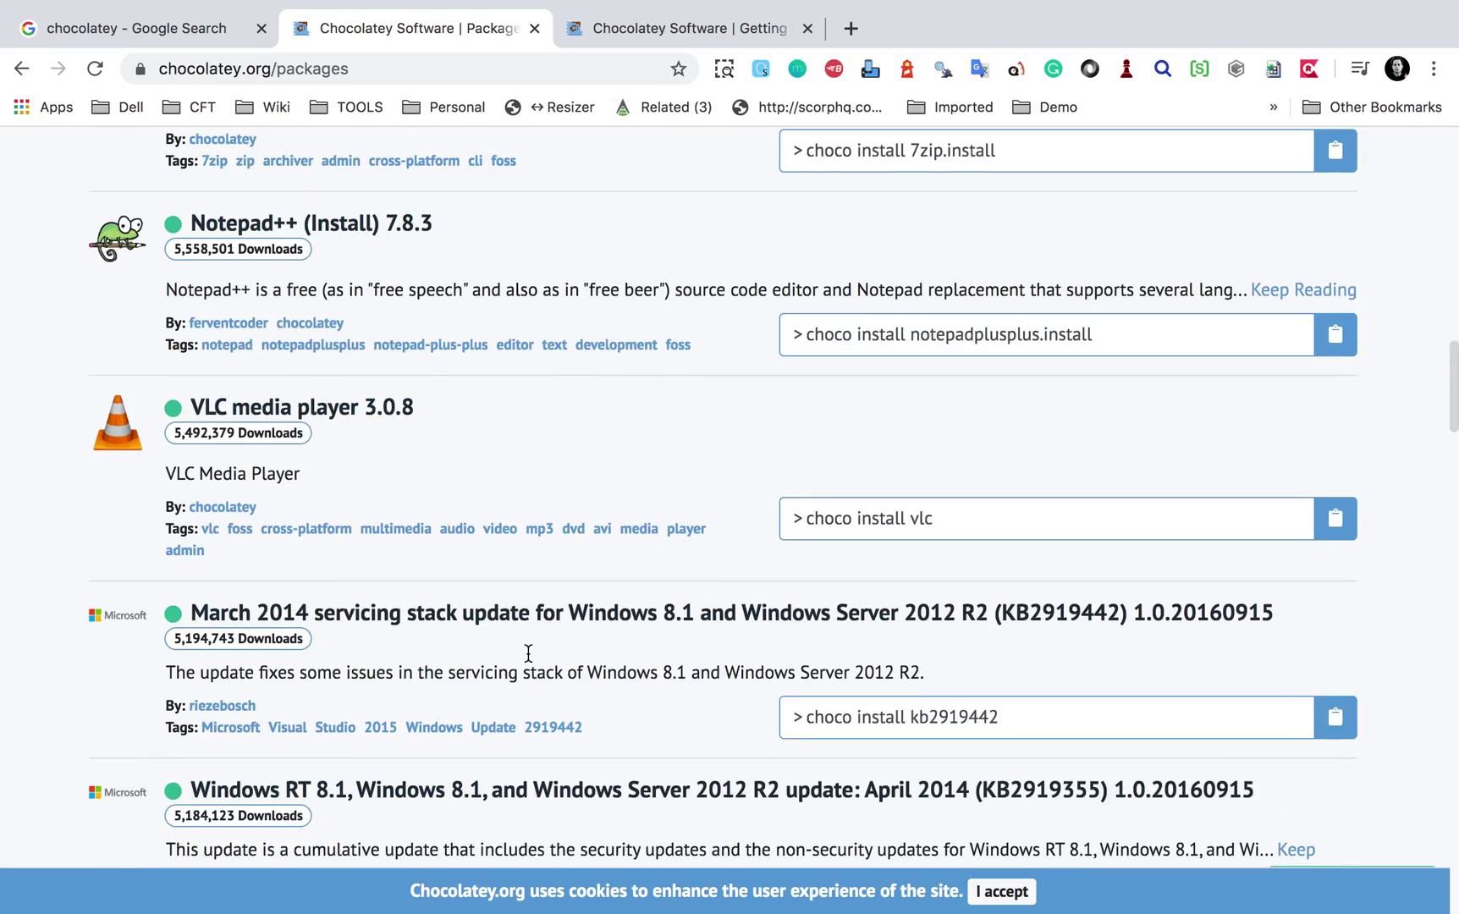
pyautogui.scroll(20, 528, 651)
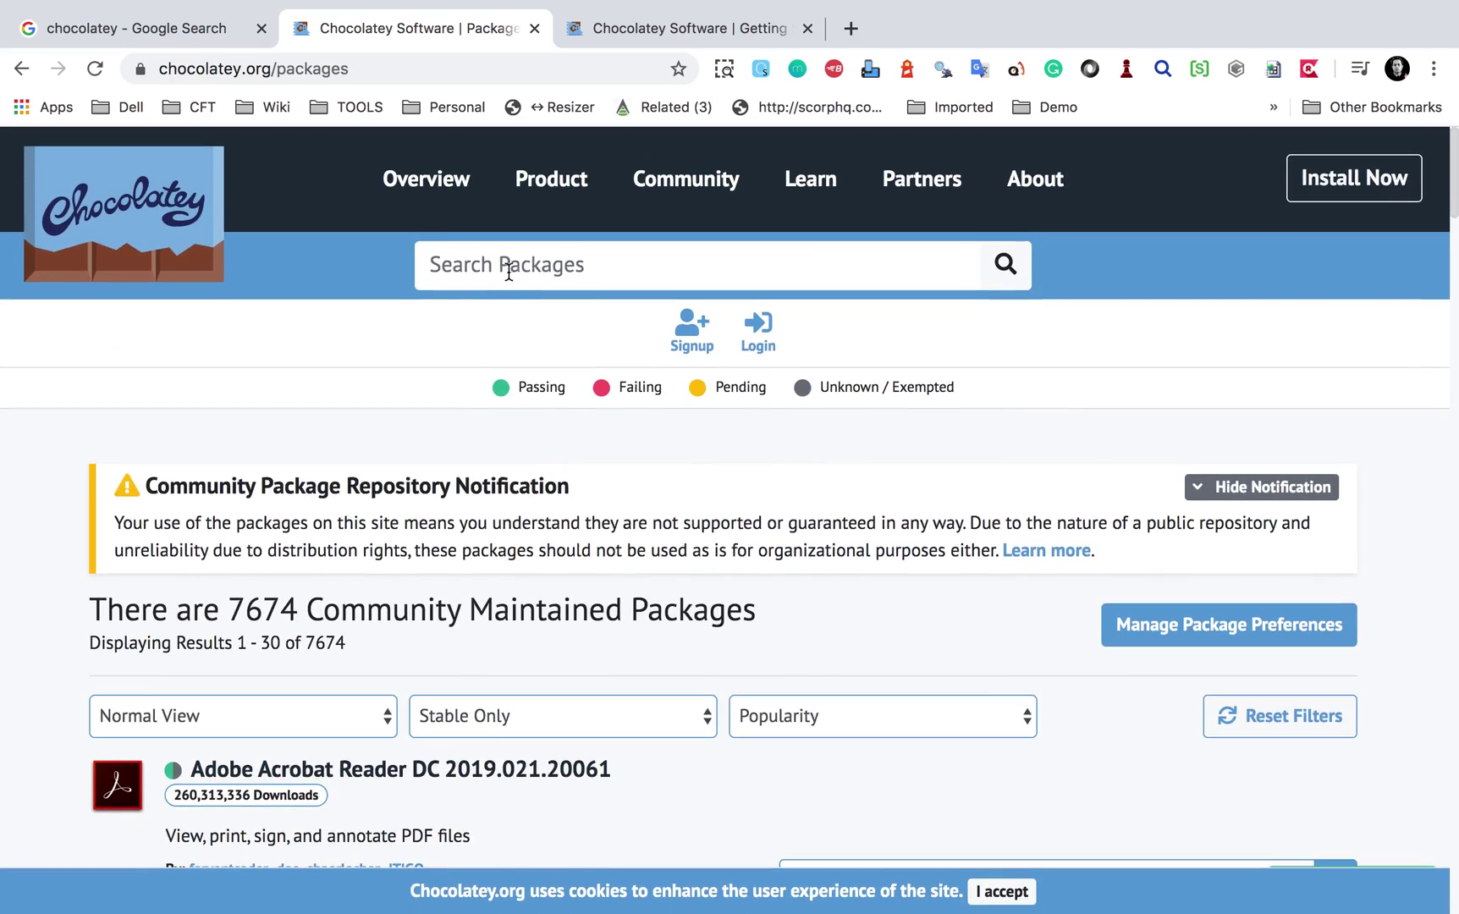
pyautogui.click(508, 266)
pyautogui.write('selenium')
pyautogui.press('Return')
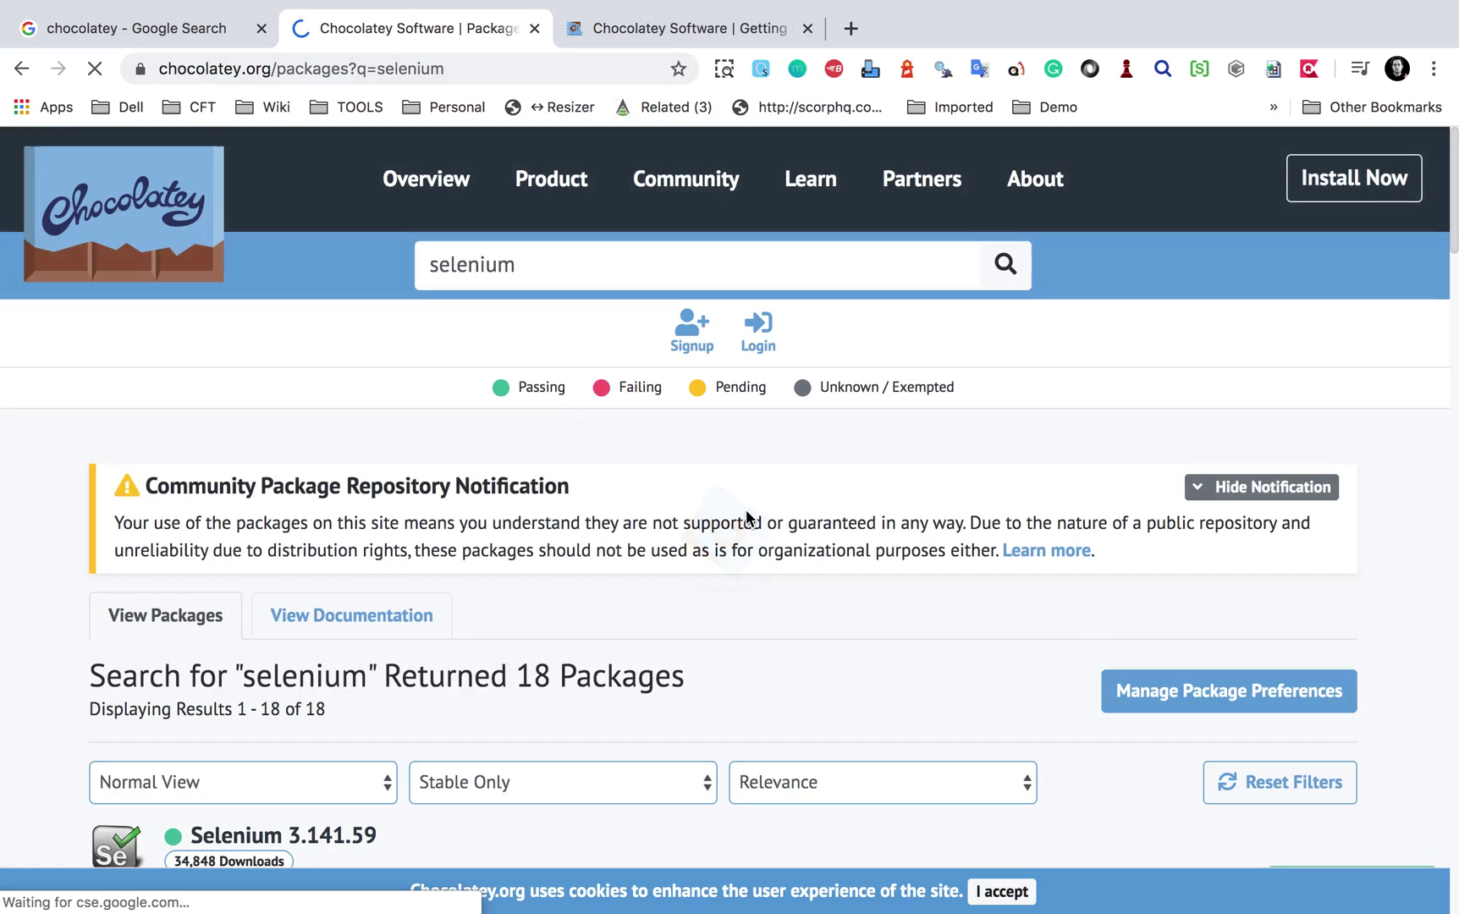
# - Look through the selenium search results and highlight the choco install selenium command of the first package
pyautogui.scroll(-2, 462, 654)
pyautogui.scroll(-3, 462, 648)
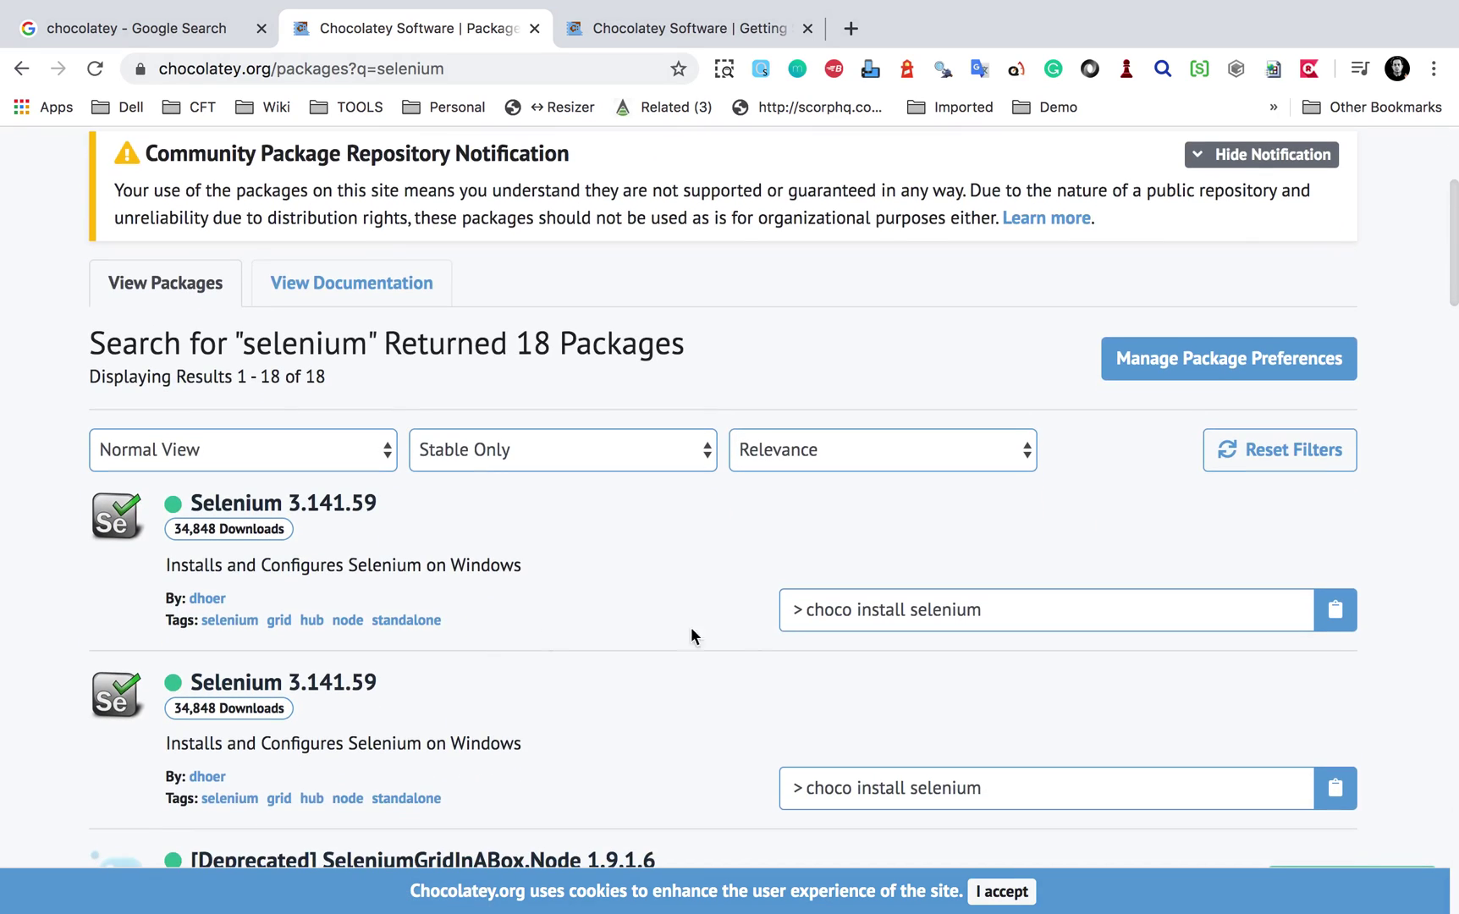
pyautogui.moveTo(1005, 619); pyautogui.dragTo(808, 603)
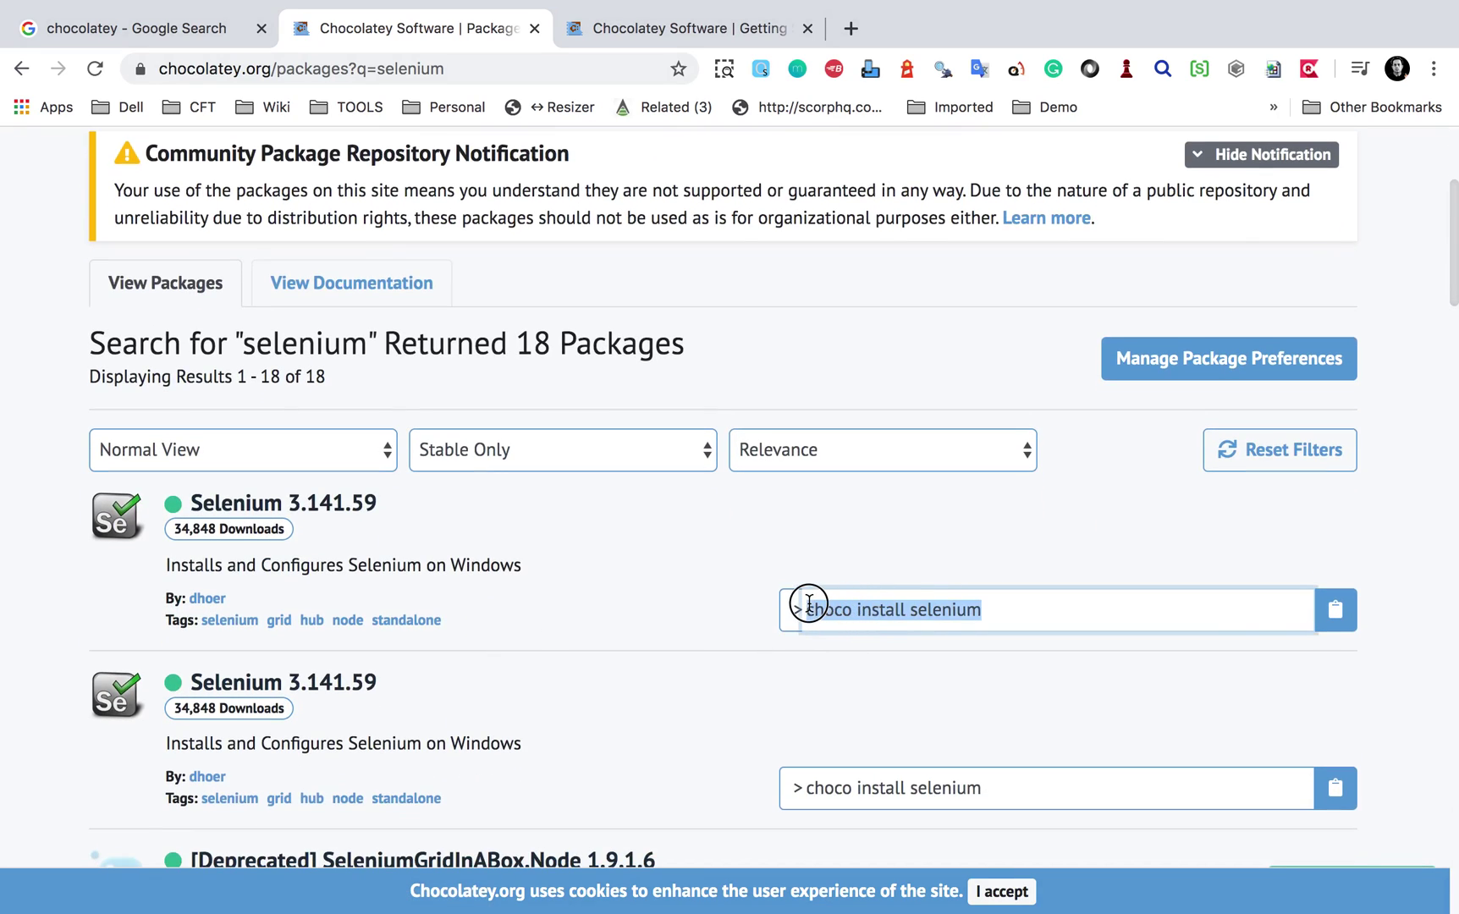
pyautogui.scroll(-2, 809, 603)
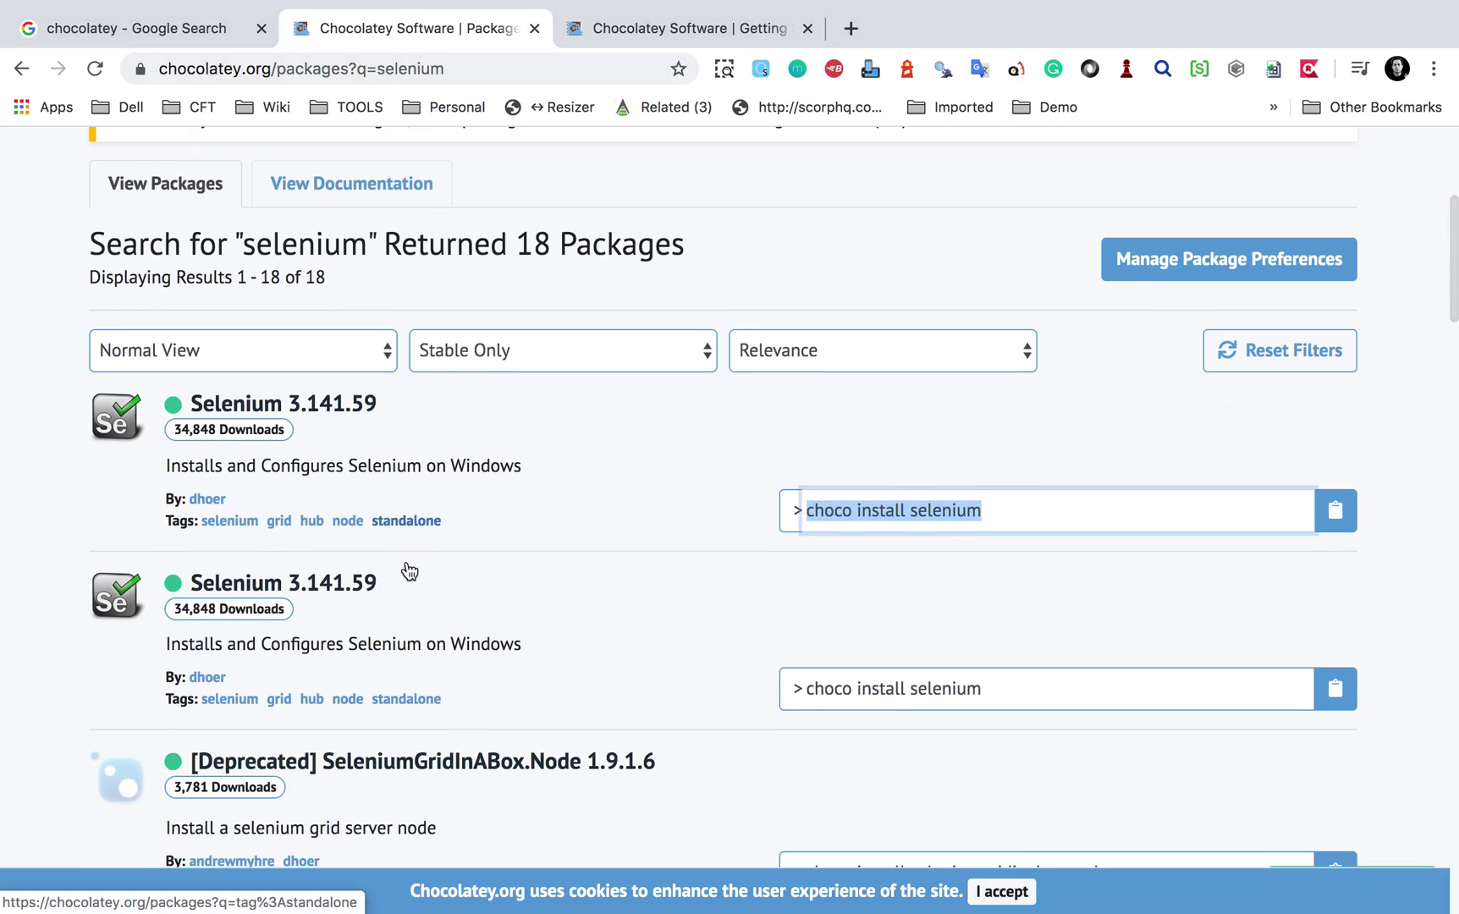
pyautogui.scroll(8, 671, 580)
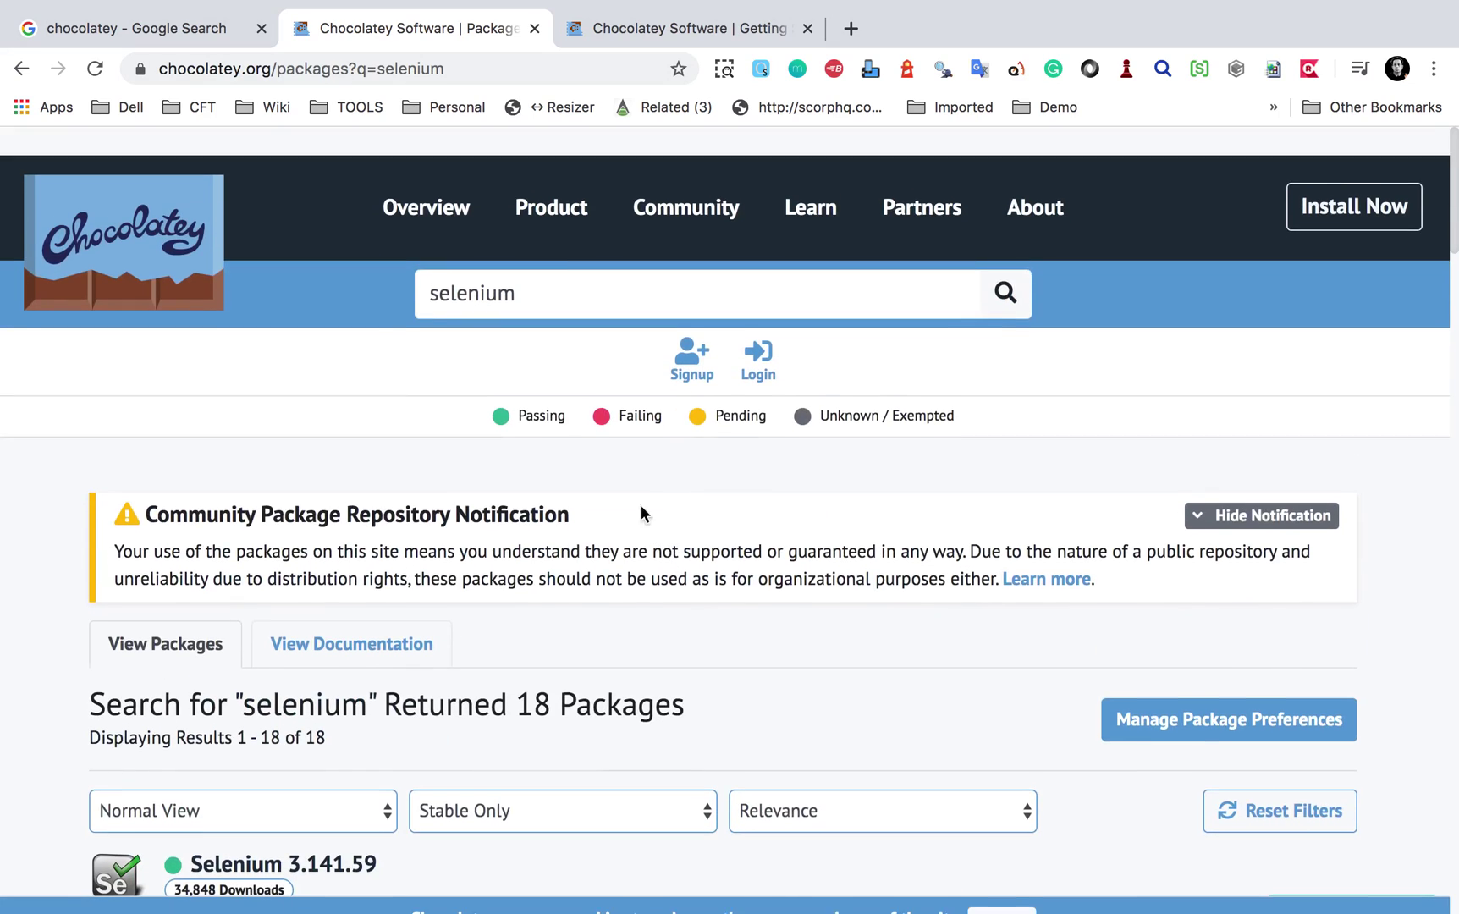
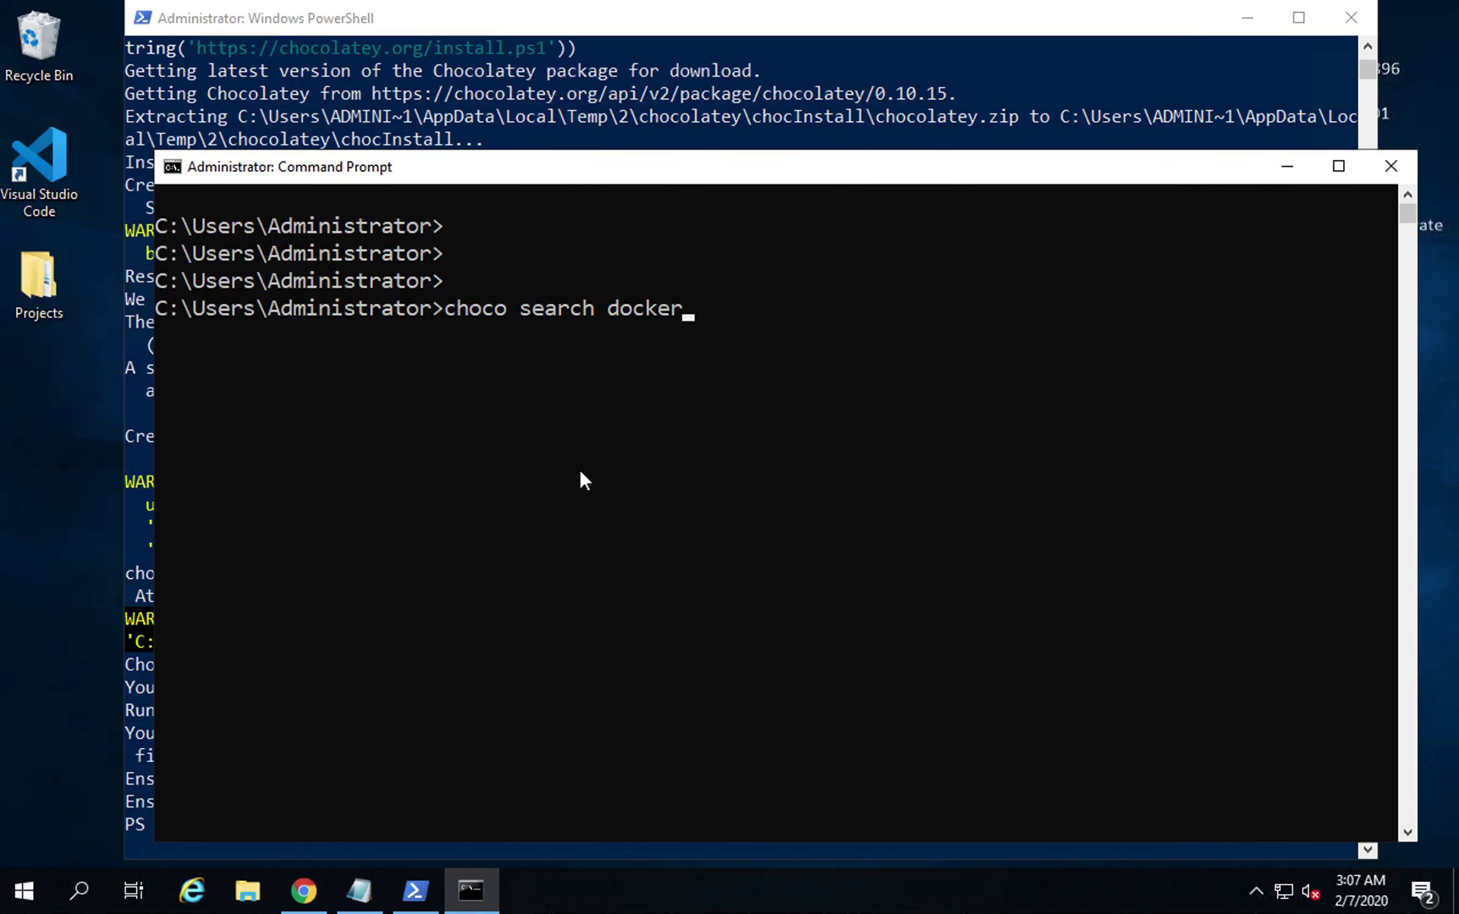
# - Run choco search docker in the Command Prompt and look through the listed packages
pyautogui.press('Return')
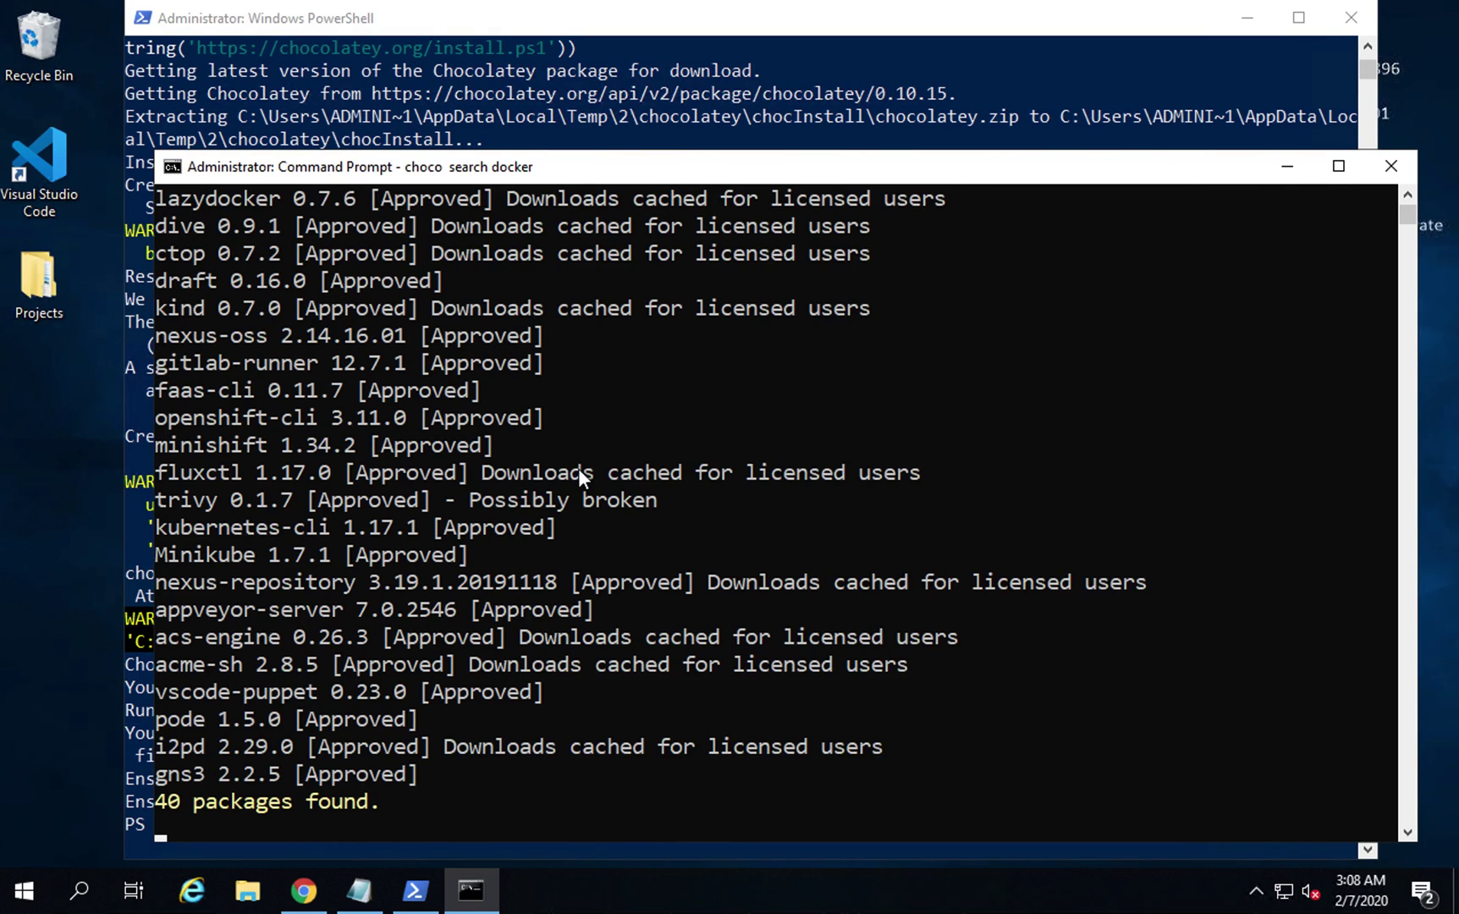
pyautogui.scroll(3, 289, 392)
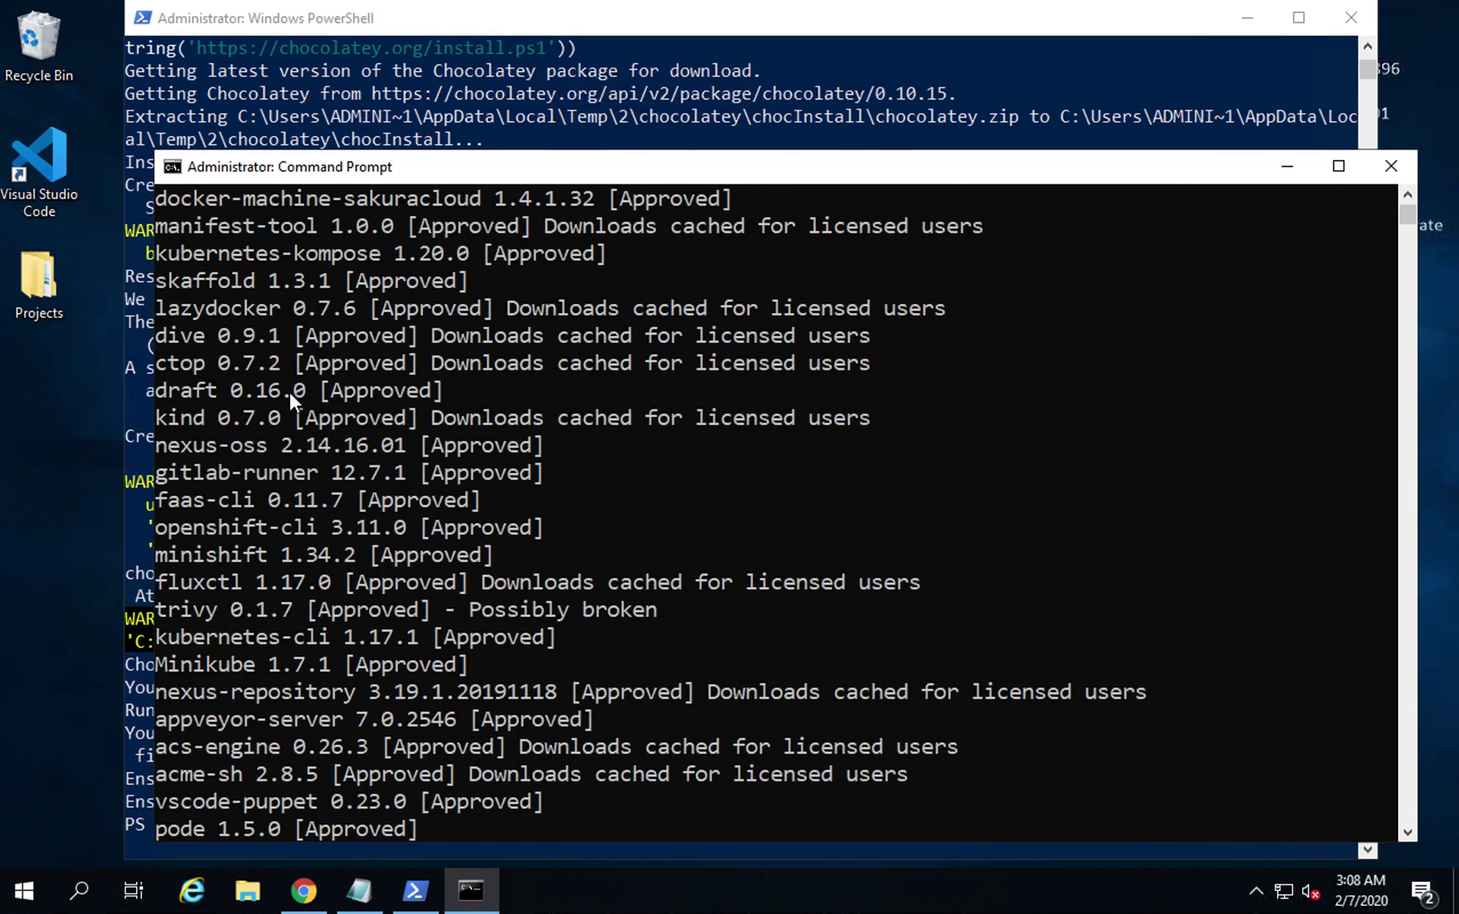
pyautogui.scroll(5, 289, 392)
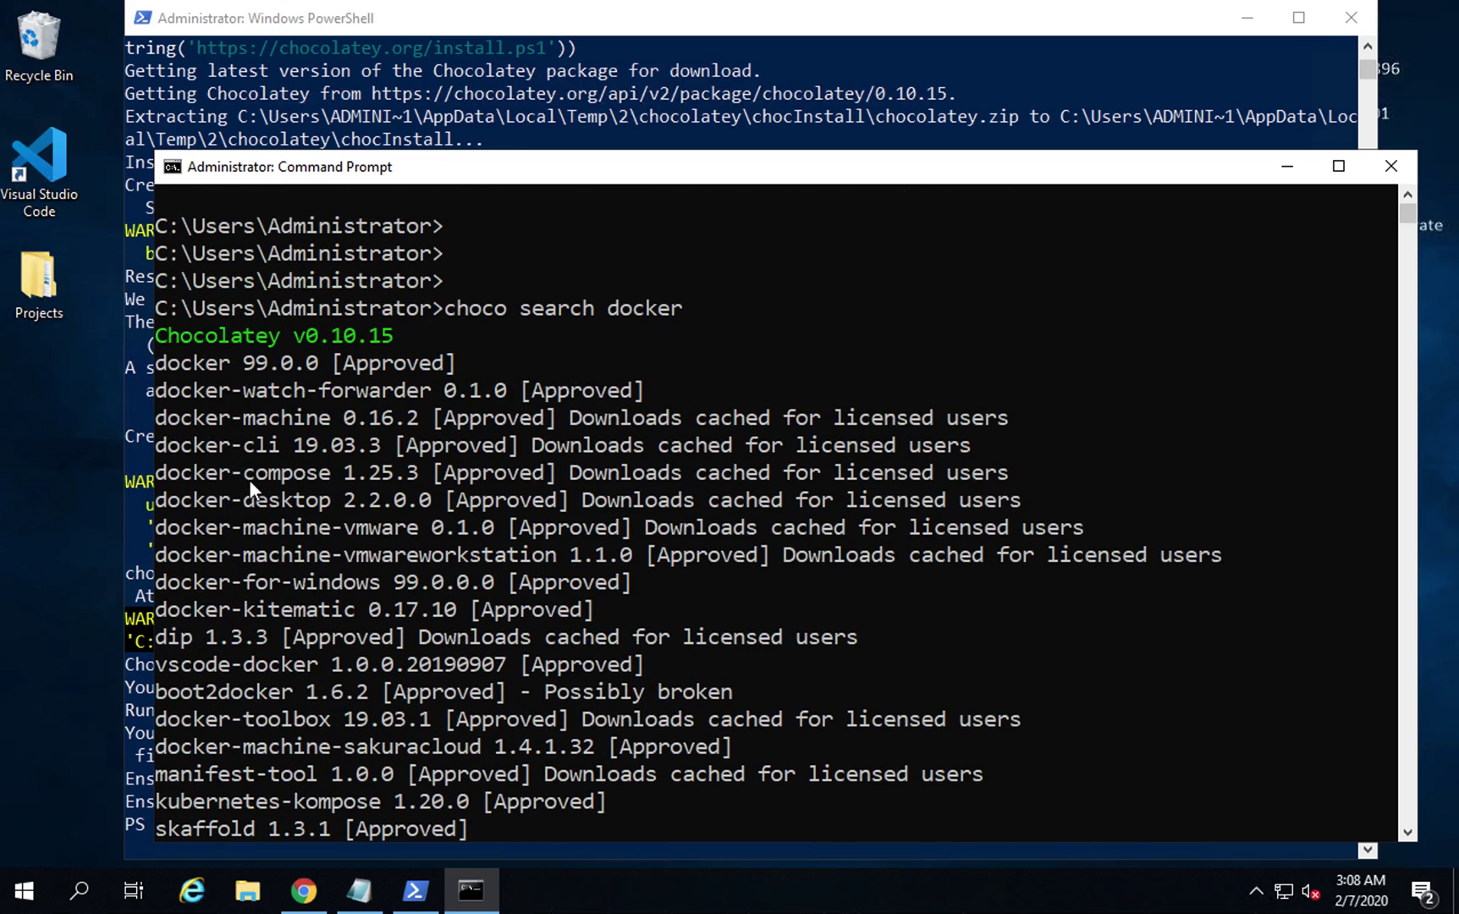
pyautogui.scroll(-8, 250, 480)
# - Run choco search appium in the Command Prompt and examine the package name and version it returns
pyautogui.write('choclo search appium')
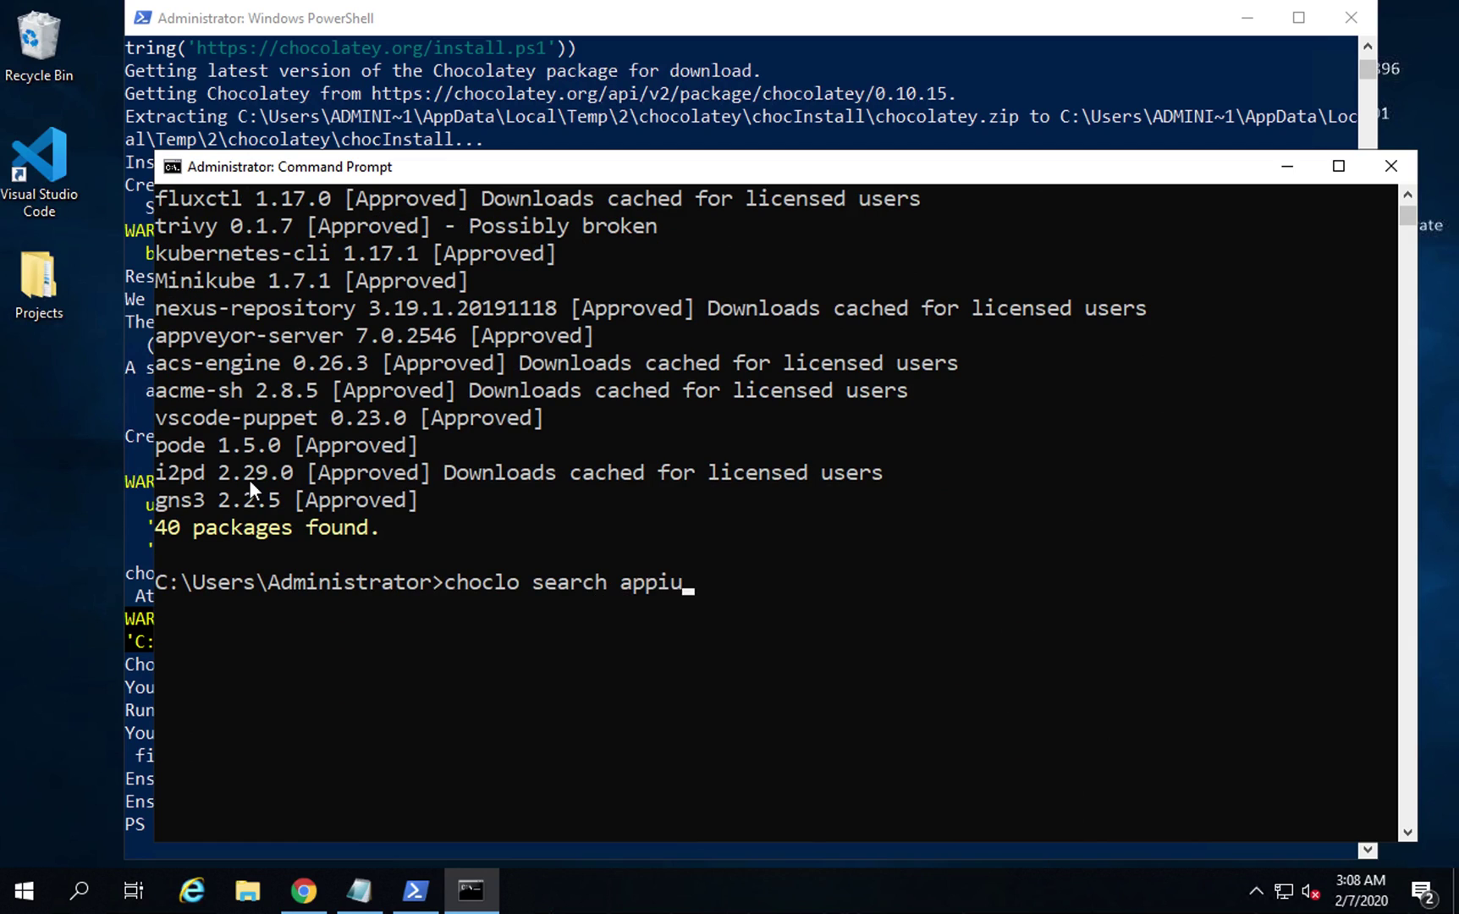
pyautogui.press('Return')
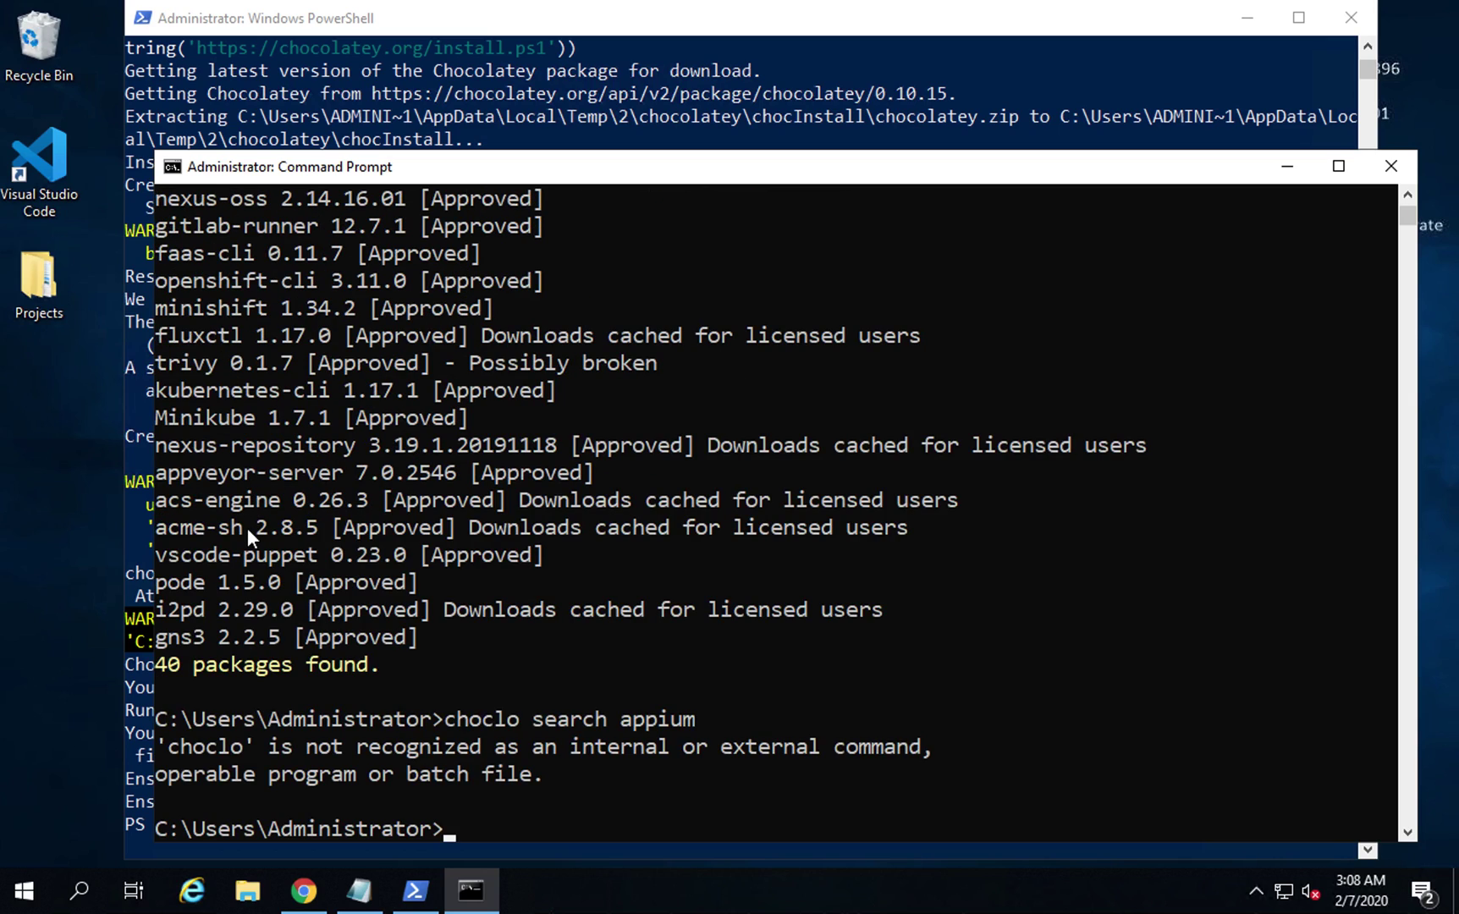
pyautogui.scroll(-1, 247, 529)
pyautogui.write('cho')
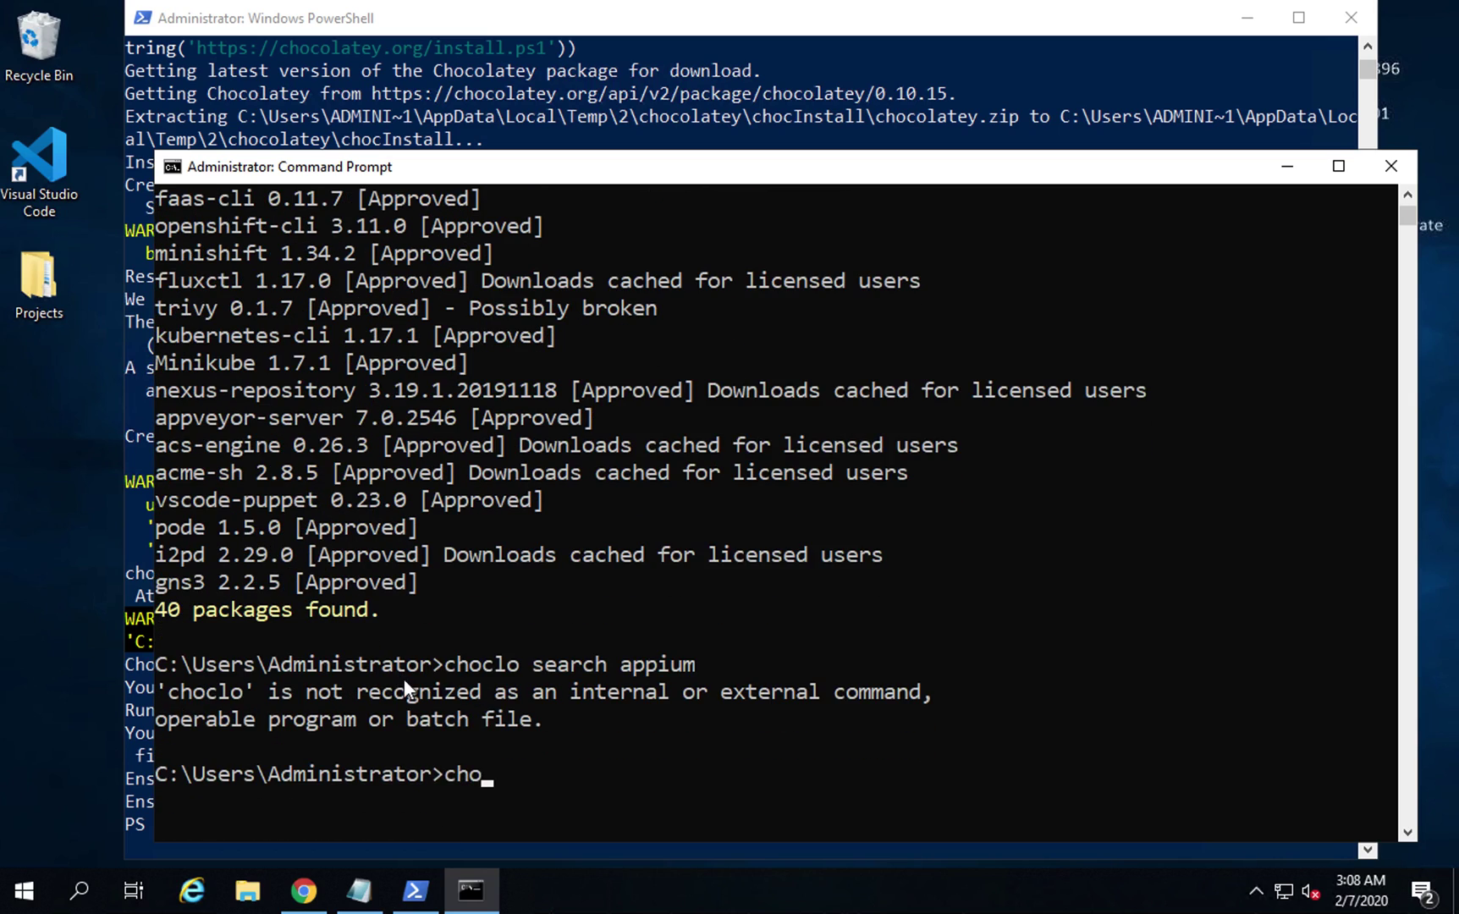
pyautogui.write('co search appium')
pyautogui.press('Return')
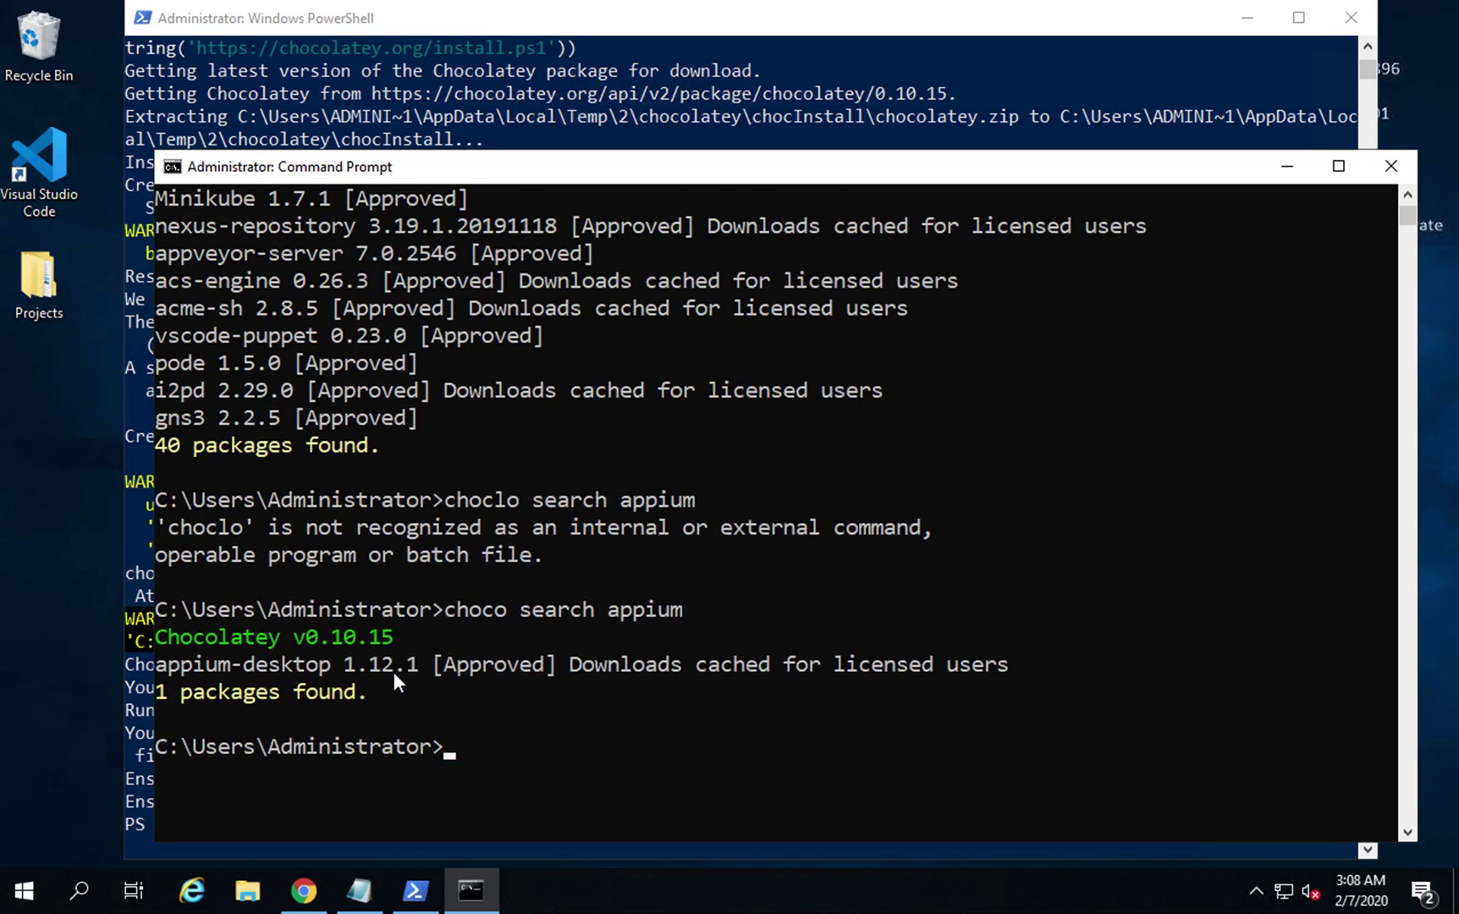
pyautogui.moveTo(172, 660); pyautogui.dragTo(413, 659)
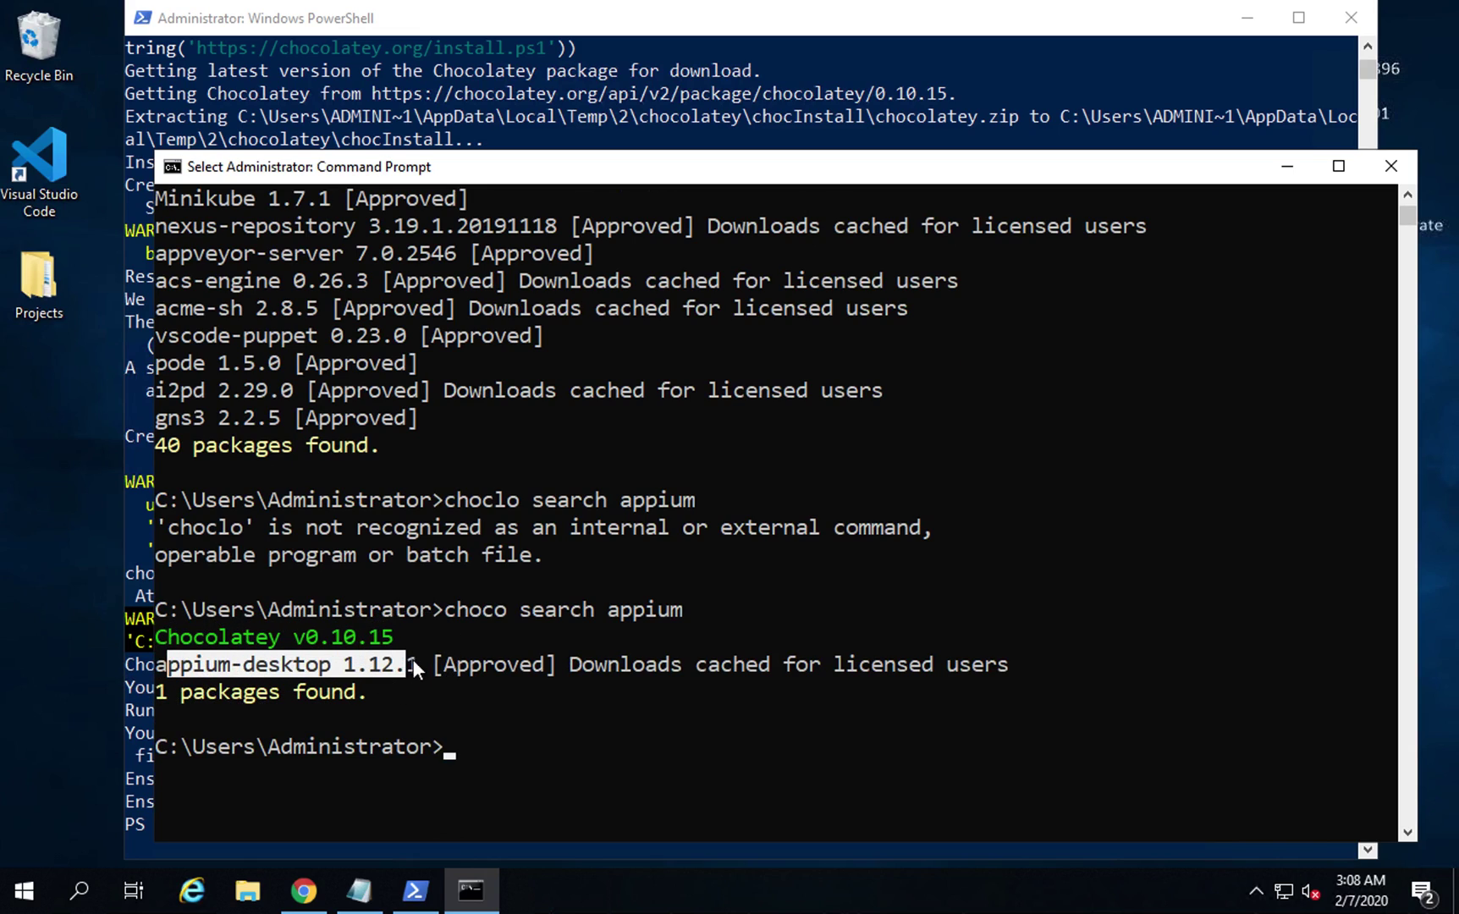
pyautogui.rightClick(413, 658)
# - Clear the Command Prompt with cls and add a couple of blank prompt lines
pyautogui.write('cls')
pyautogui.press('Return')
pyautogui.press('Return')
pyautogui.press('Return')
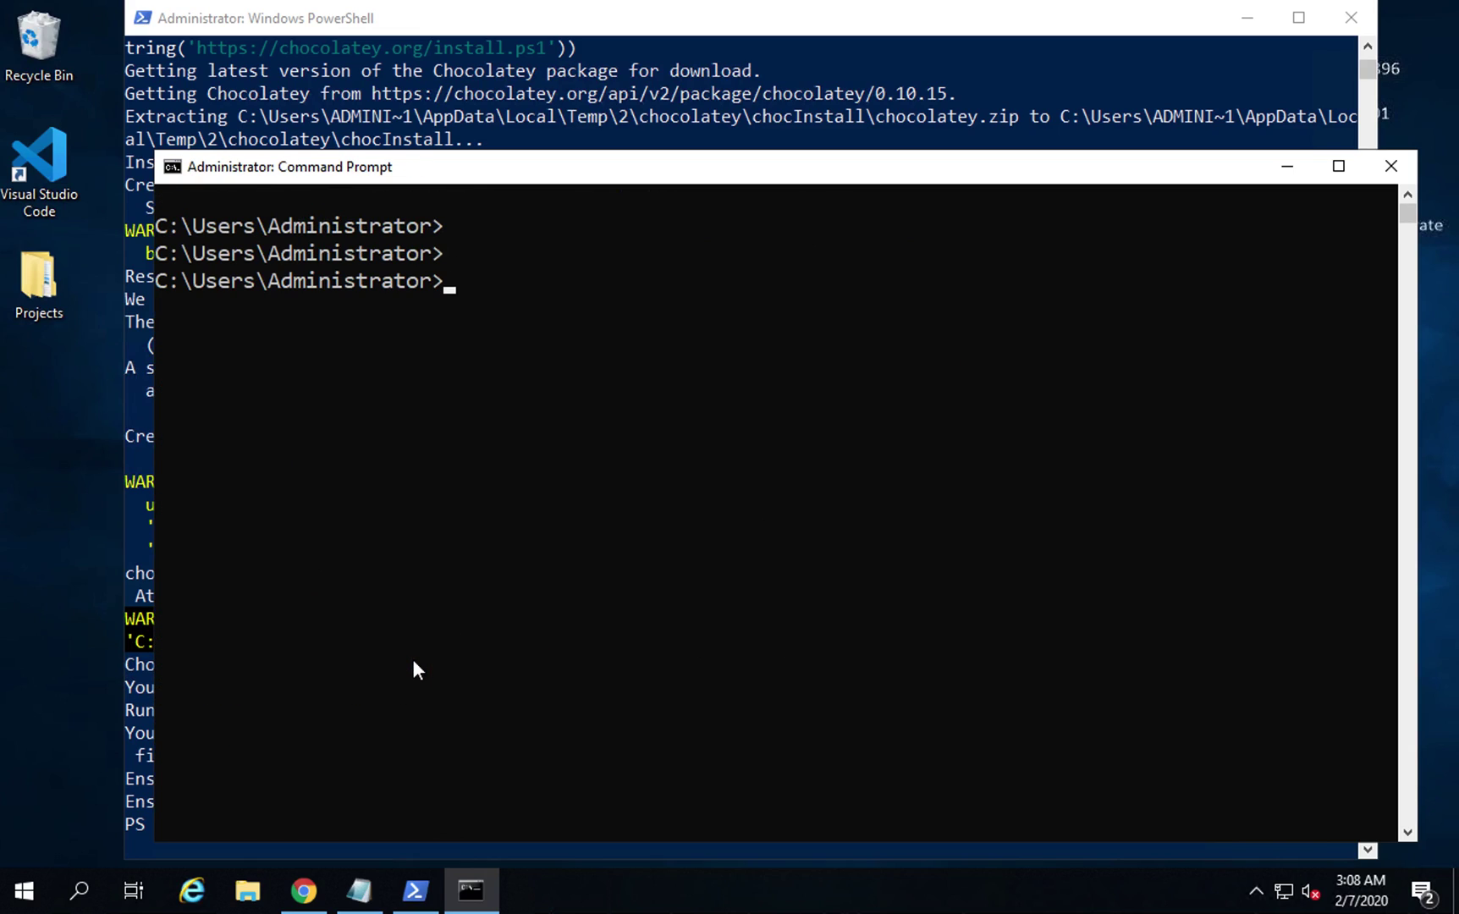
# - Enter choco install at the prompt without running it, correcting the spelling of choco
pyautogui.write('choclo install')
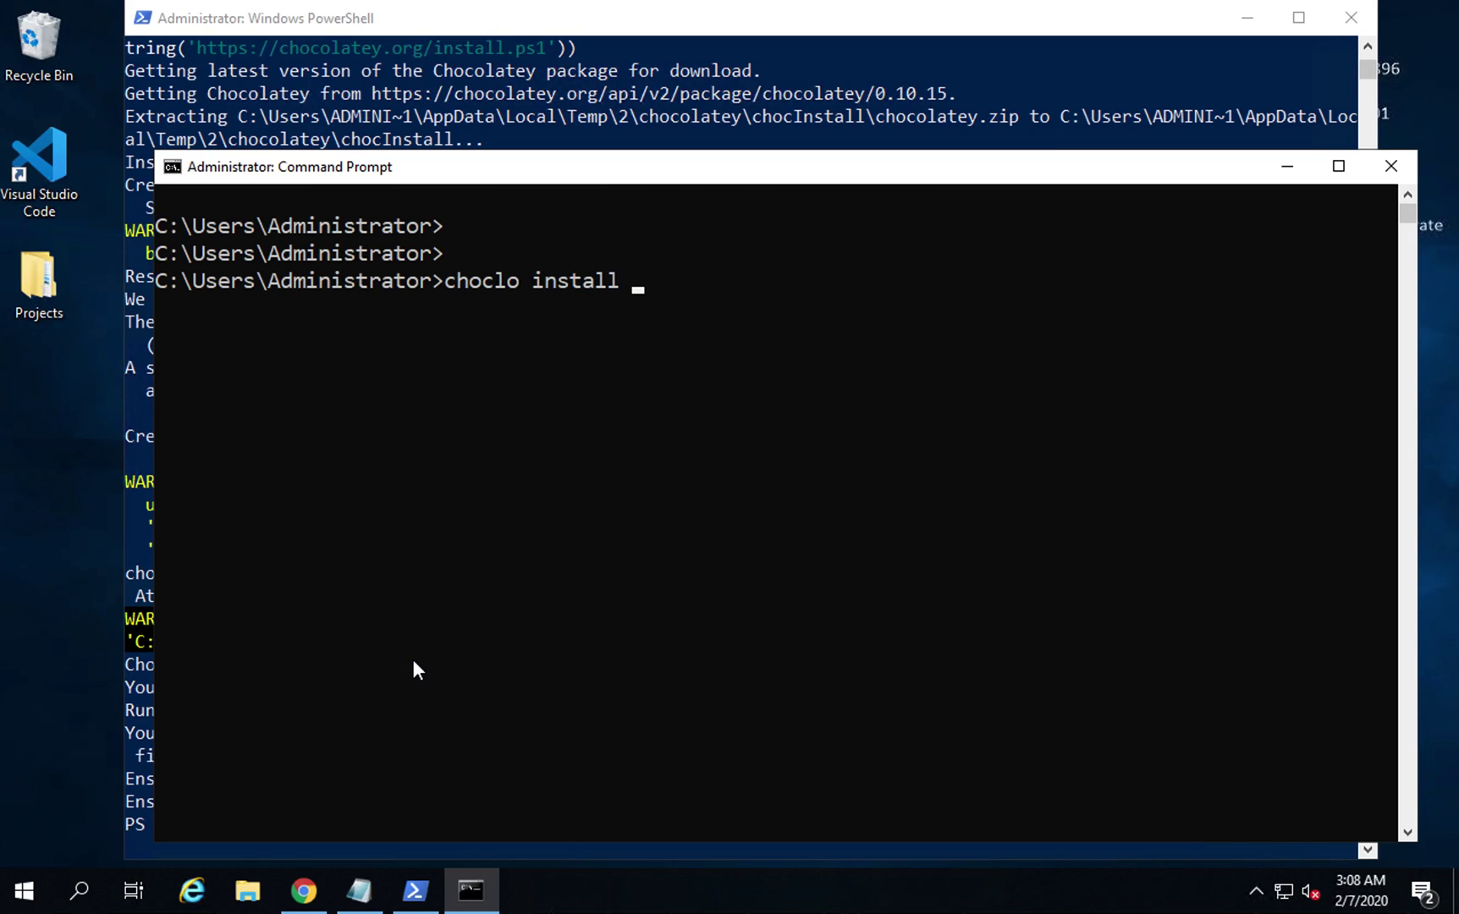
pyautogui.press('Left')
pyautogui.press('Left')
pyautogui.press('Left')
pyautogui.press('Left')
pyautogui.press('Left')
pyautogui.press('Left')
pyautogui.press('Left')
pyautogui.press('Left')
pyautogui.press('Left')
pyautogui.press('Left')
pyautogui.press('BackSpace')
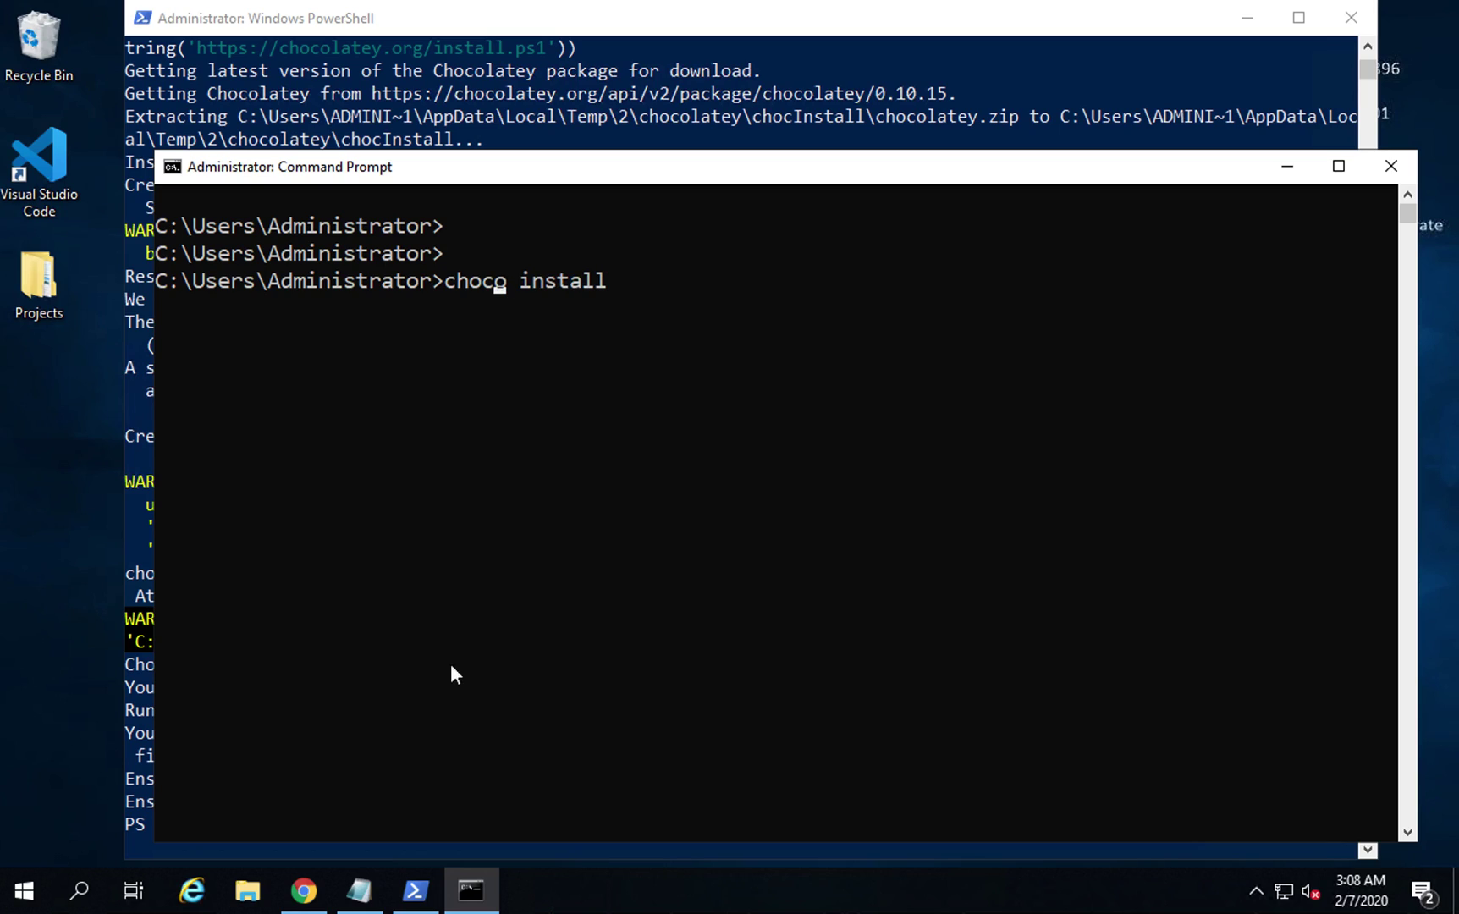
# - Erase the unfinished choco install command from the prompt
pyautogui.click(640, 282)
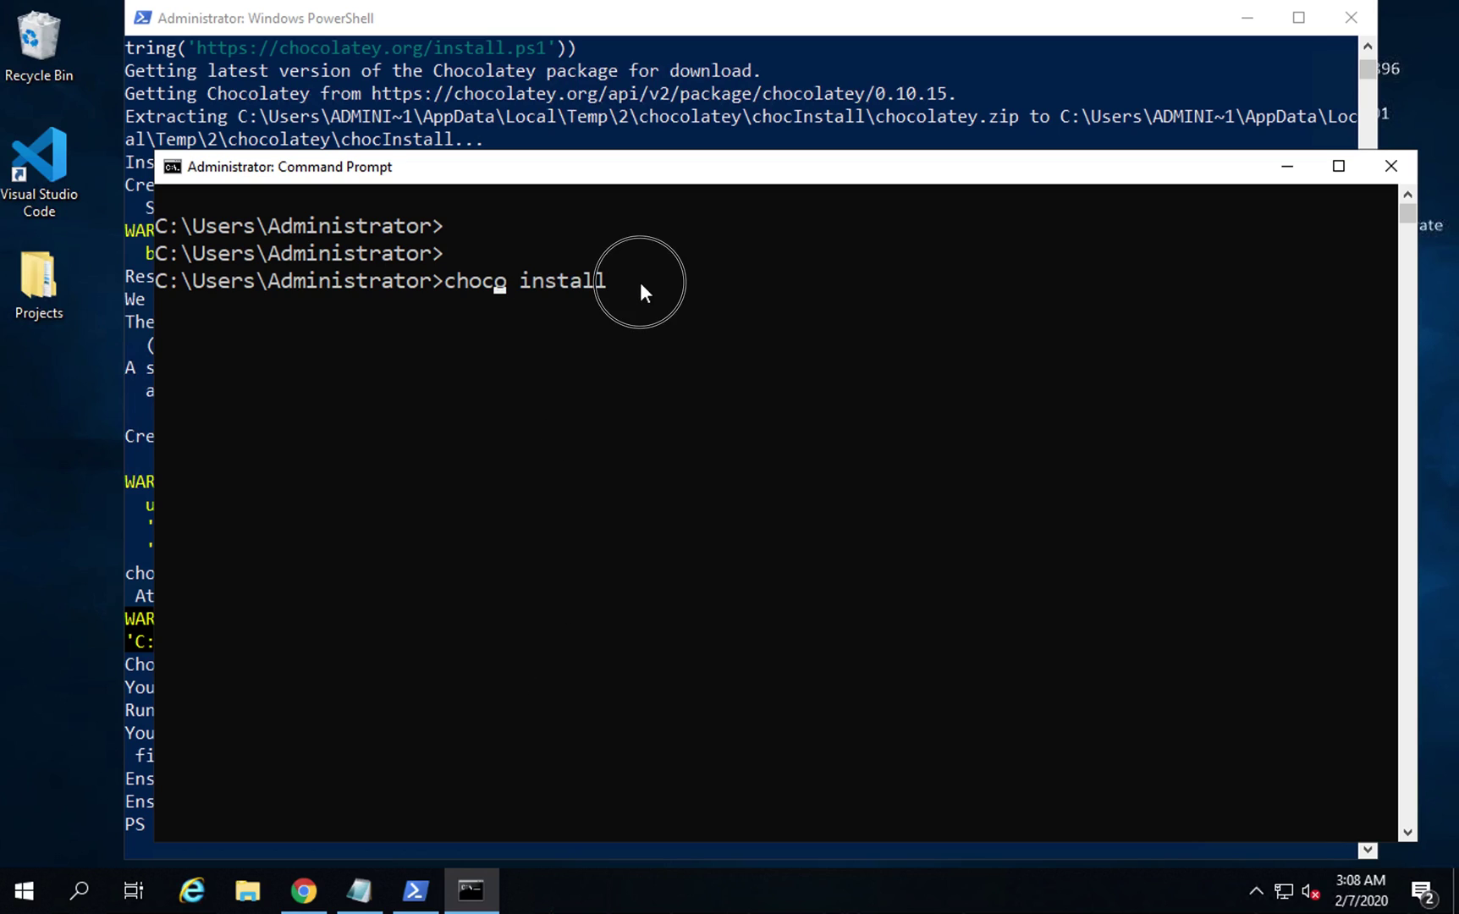
pyautogui.press('BackSpace')
pyautogui.press('BackSpace')
pyautogui.press('BackSpace')
pyautogui.press('BackSpace')
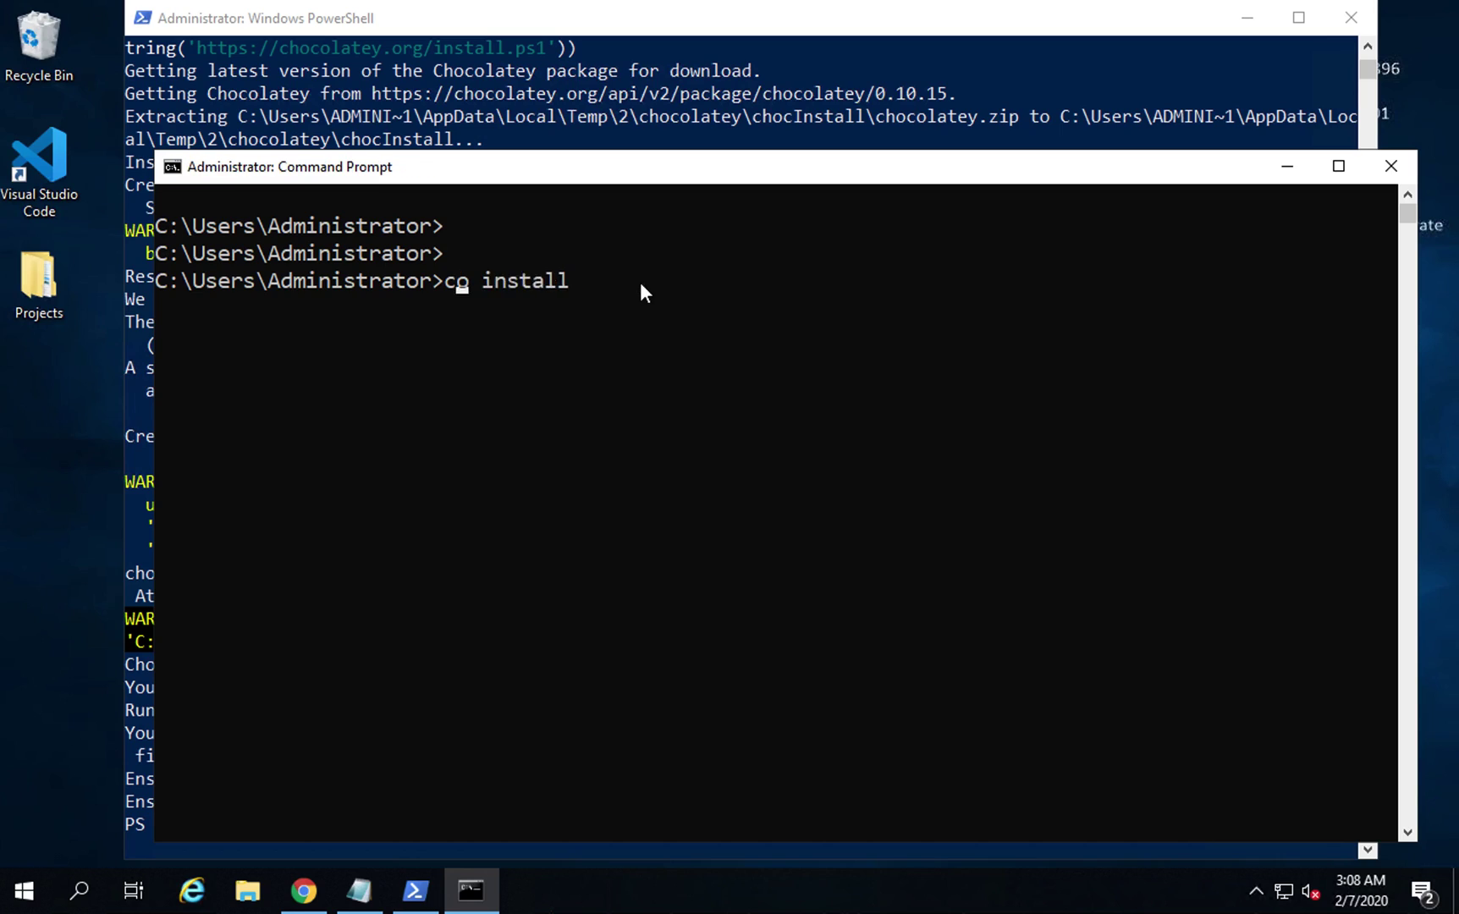
pyautogui.press('Right')
pyautogui.press('Right')
pyautogui.press('Right')
pyautogui.press('Right')
pyautogui.press('Right')
pyautogui.press('Right')
pyautogui.press('Right')
pyautogui.press('Right')
pyautogui.press('Right')
pyautogui.press('Right')
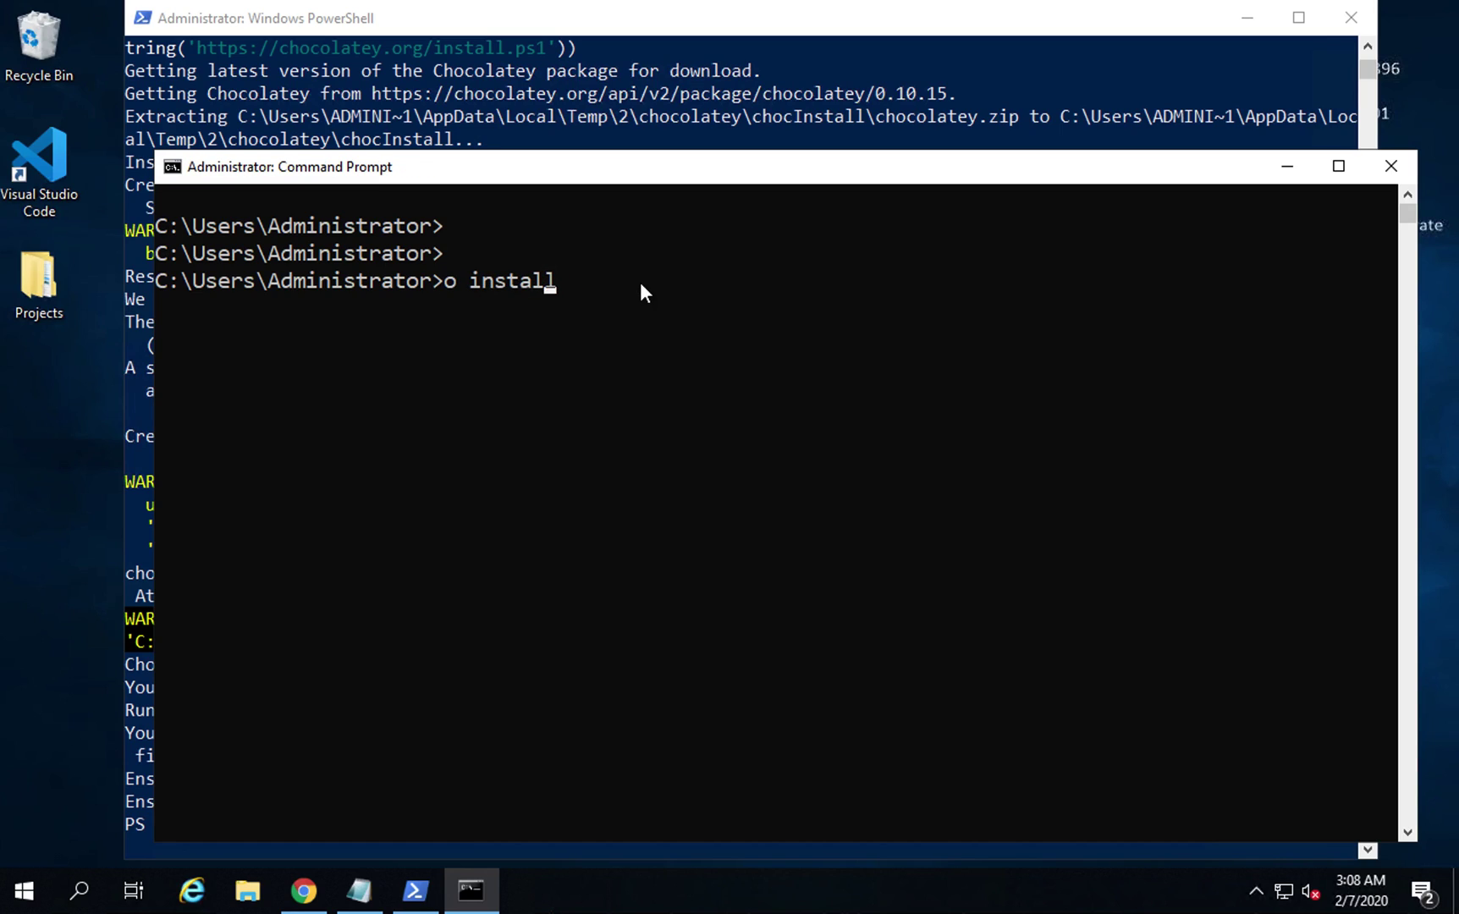
pyautogui.press('BackSpace')
pyautogui.press('BackSpace')
pyautogui.press('BackSpace')
pyautogui.press('BackSpace')
pyautogui.press('BackSpace')
pyautogui.press('BackSpace')
pyautogui.press('BackSpace')
pyautogui.press('BackSpace')
pyautogui.press('BackSpace')
pyautogui.press('BackSpace')
# - Enter choco uninstall at the prompt as an example, and erase it without running it
pyautogui.write('ch')
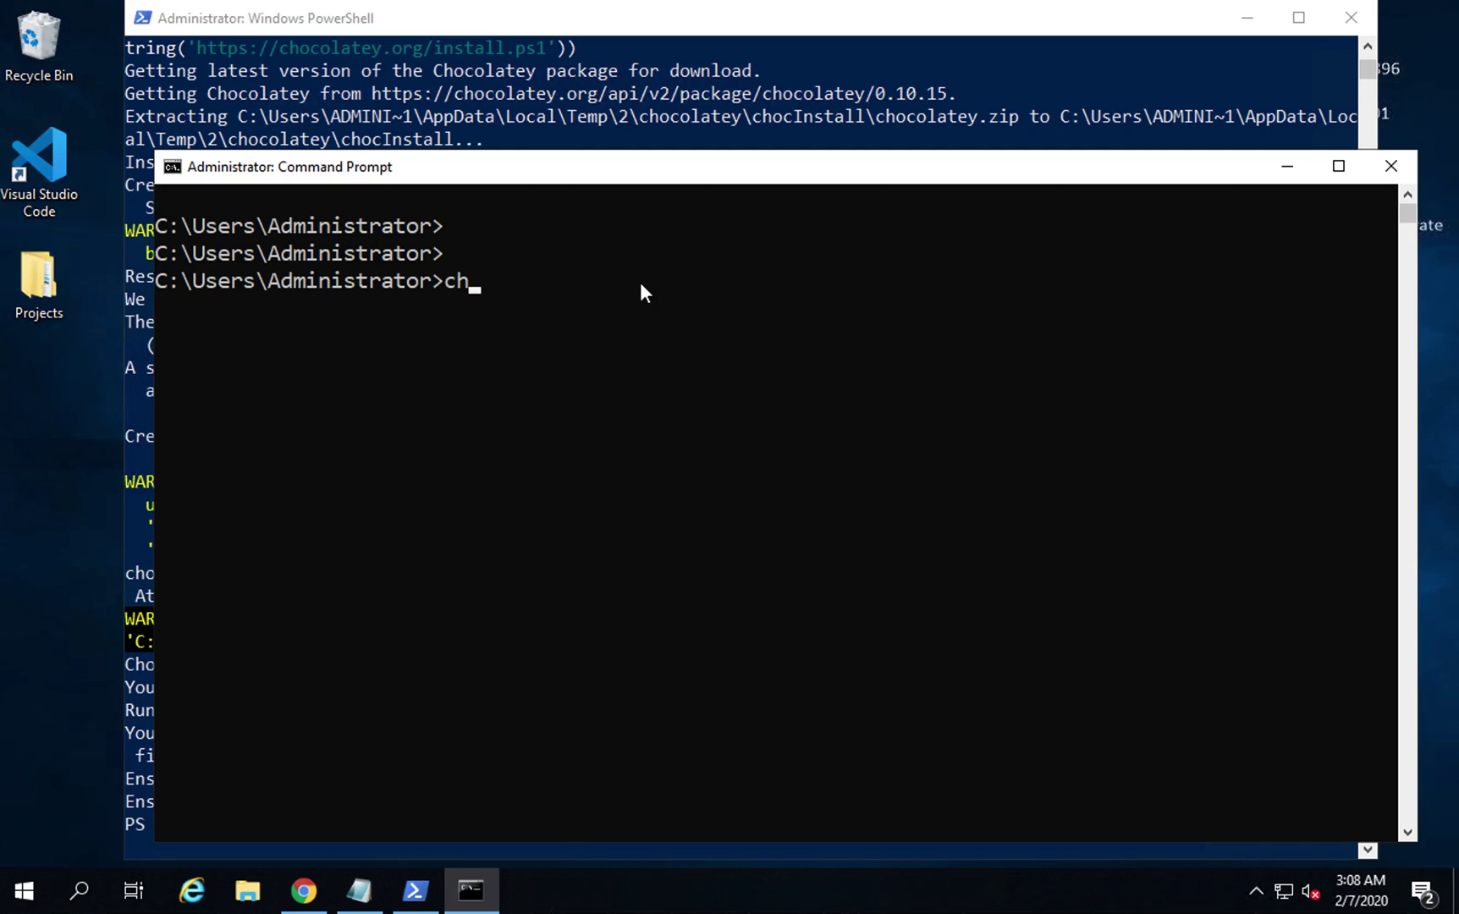
pyautogui.write('oco uninstall')
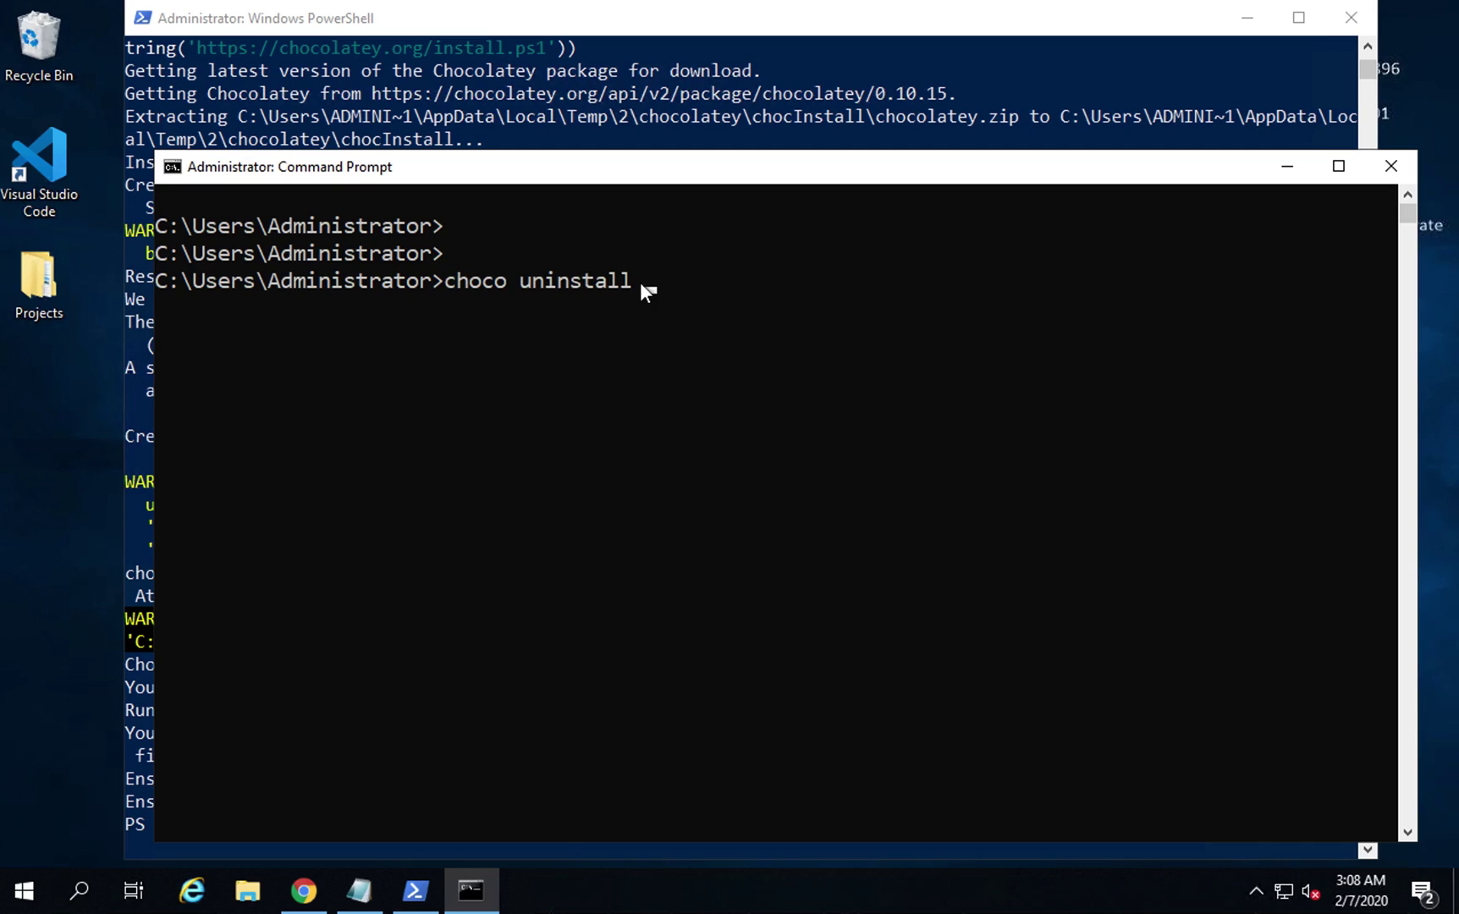
pyautogui.press('BackSpace')
pyautogui.press('BackSpace')
pyautogui.press('BackSpace')
pyautogui.press('BackSpace')
pyautogui.press('BackSpace')
pyautogui.press('BackSpace')
pyautogui.press('BackSpace')
pyautogui.press('BackSpace')
pyautogui.press('BackSpace')
pyautogui.press('BackSpace')
pyautogui.press('BackSpace')
pyautogui.press('BackSpace')
pyautogui.press('BackSpace')
pyautogui.press('BackSpace')
pyautogui.press('BackSpace')
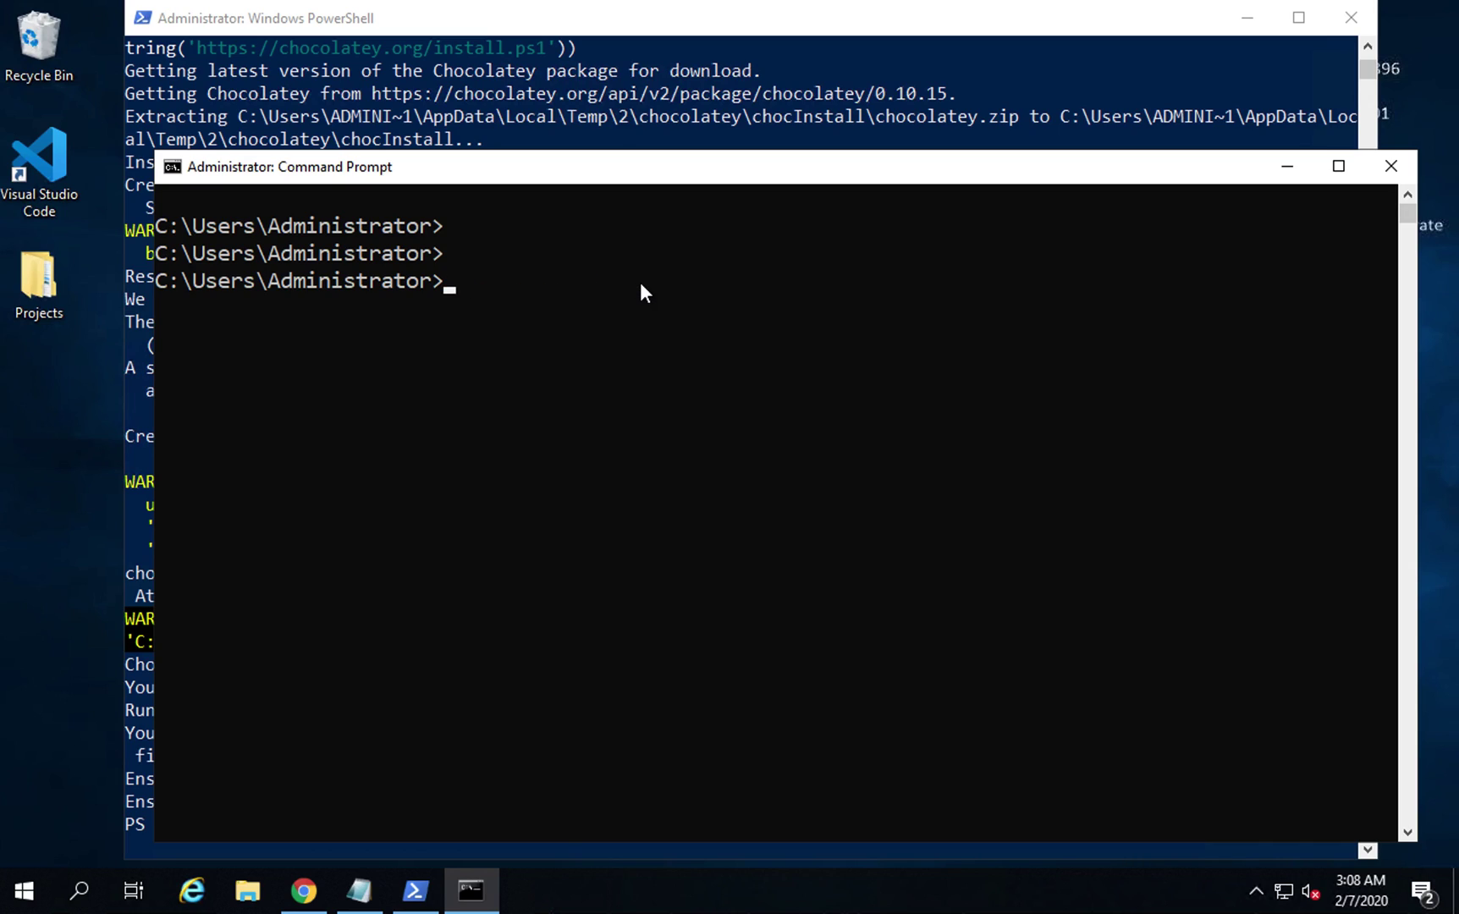
# - Enter choco info at the prompt without running it, and check the topic list in the Chocolatey.txt notes in Notepad
pyautogui.write('choco info')
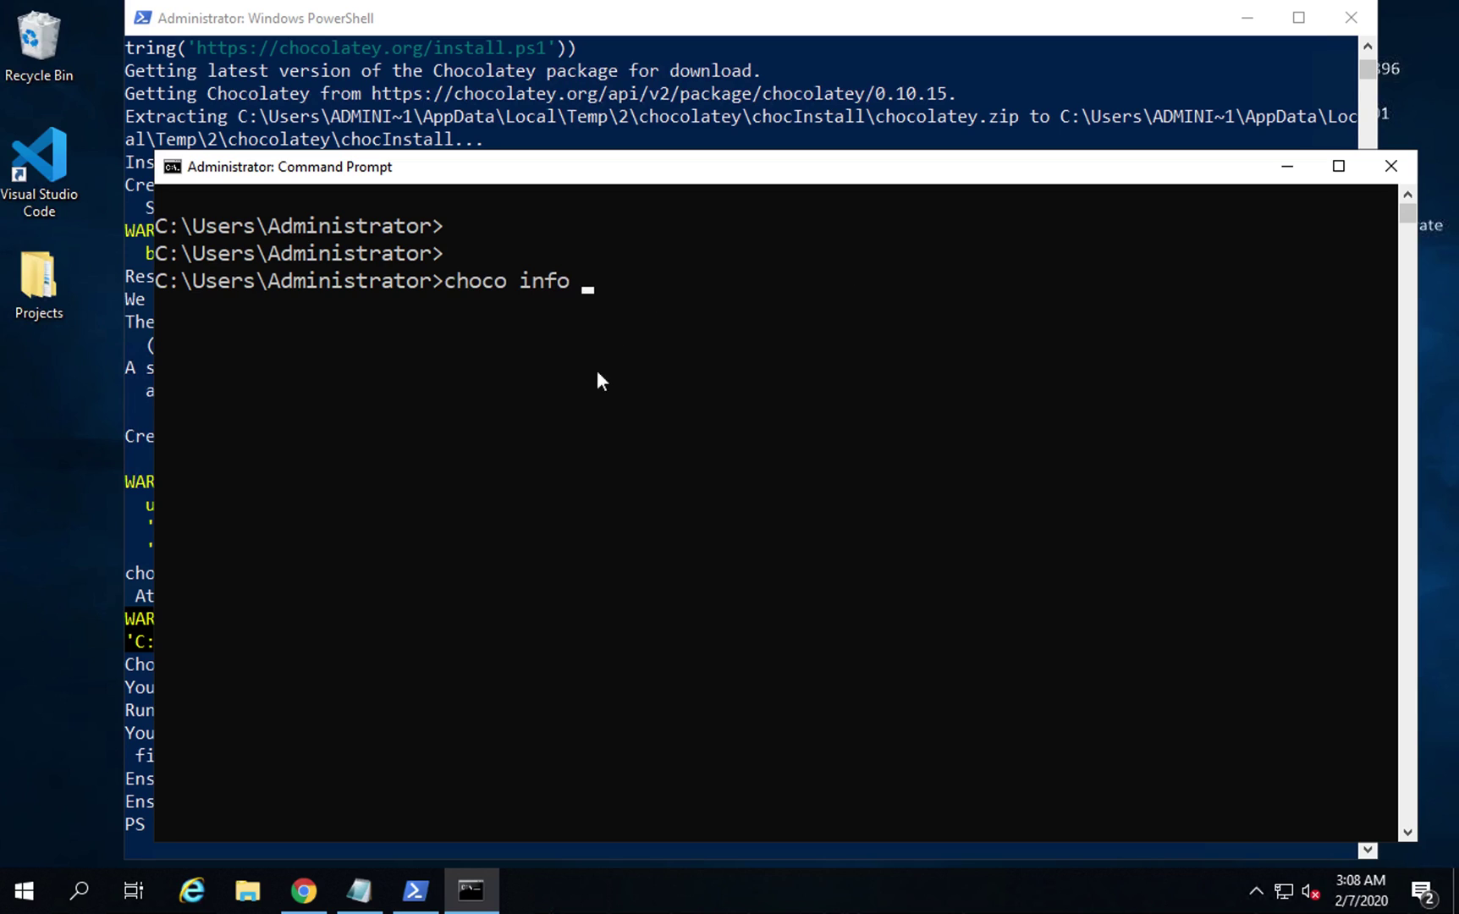
pyautogui.click(364, 890)
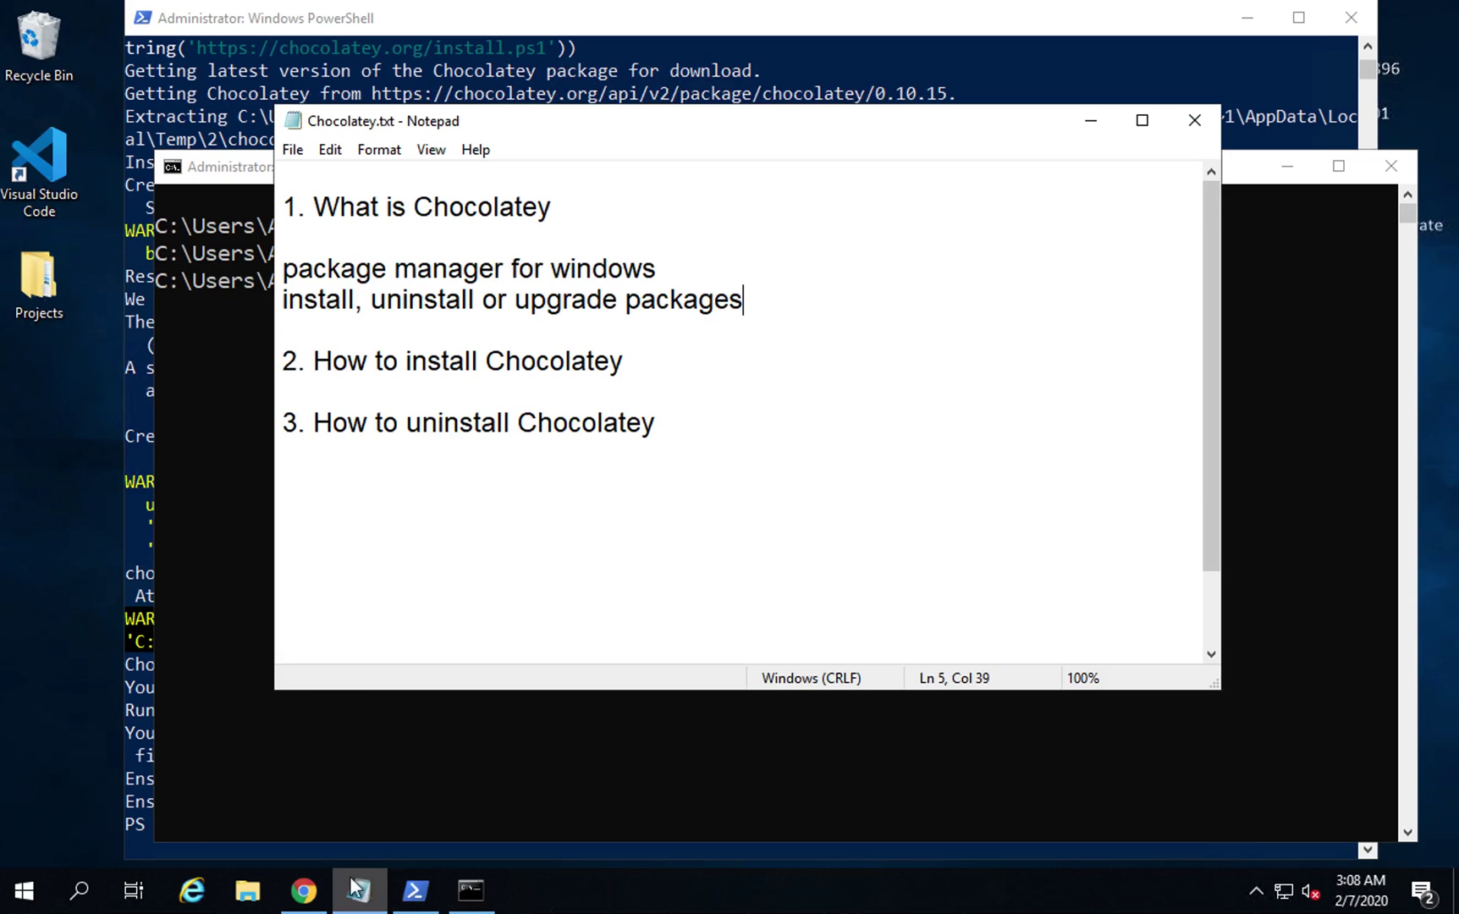
pyautogui.click(251, 501)
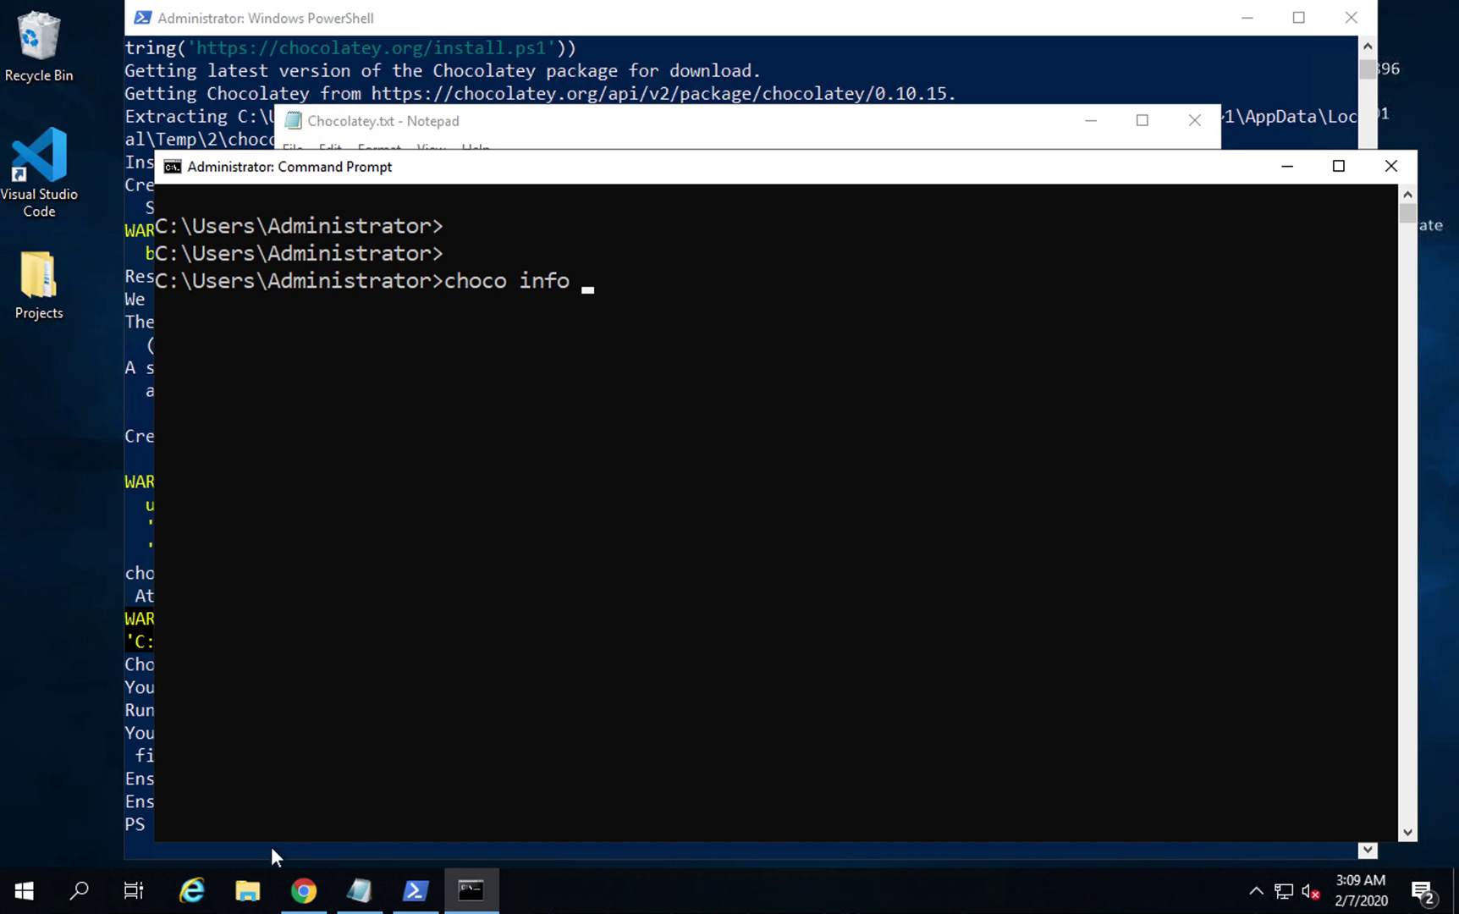
# - Switch to File Explorer, browse to C:\ProgramData and select the chocolatey folder
pyautogui.click(257, 901)
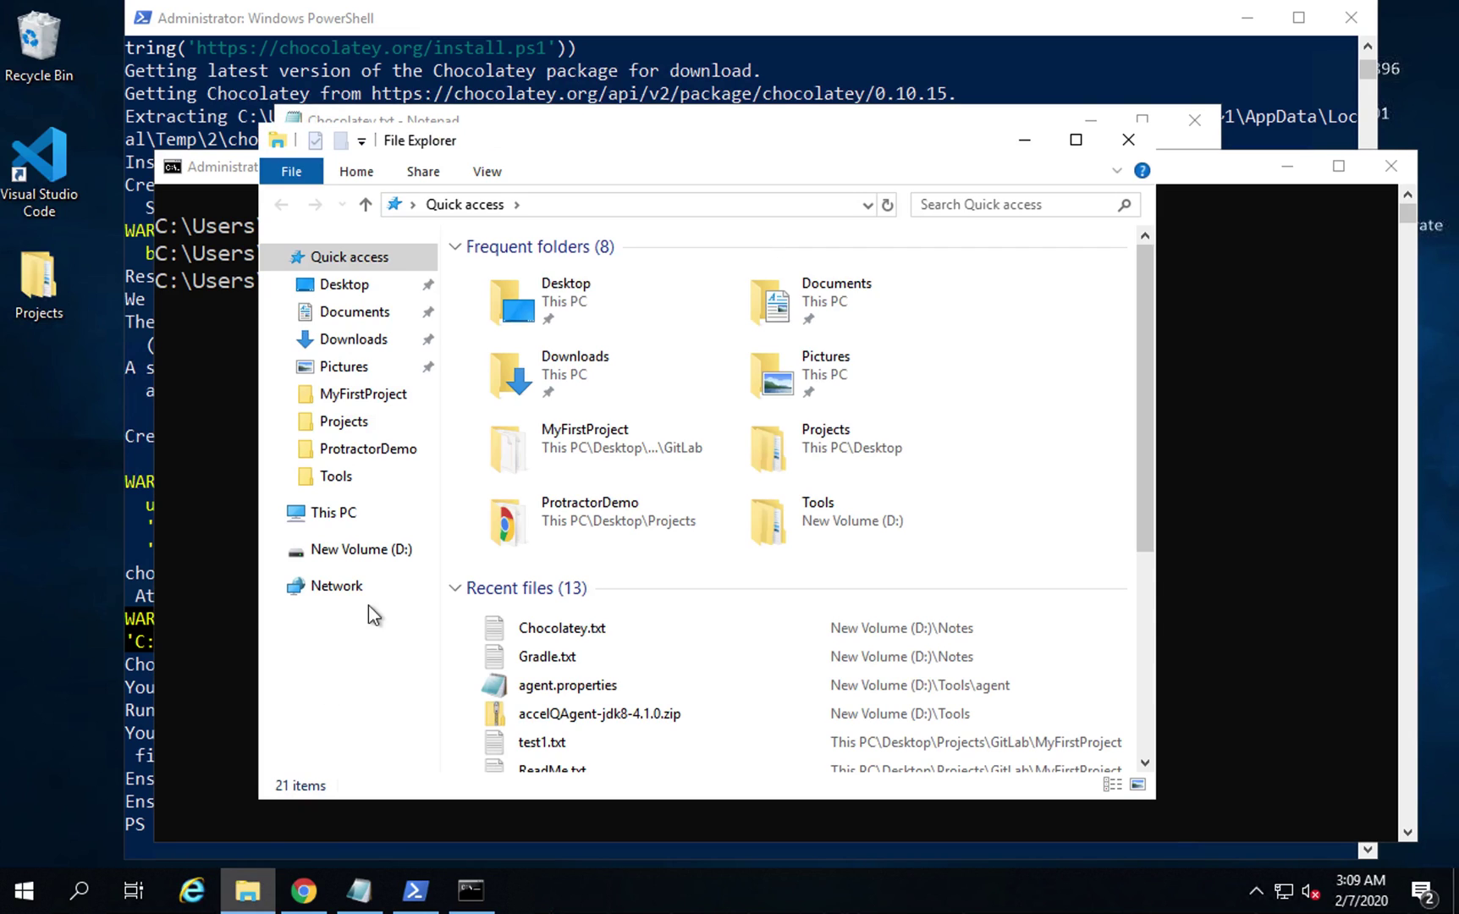
pyautogui.click(330, 514)
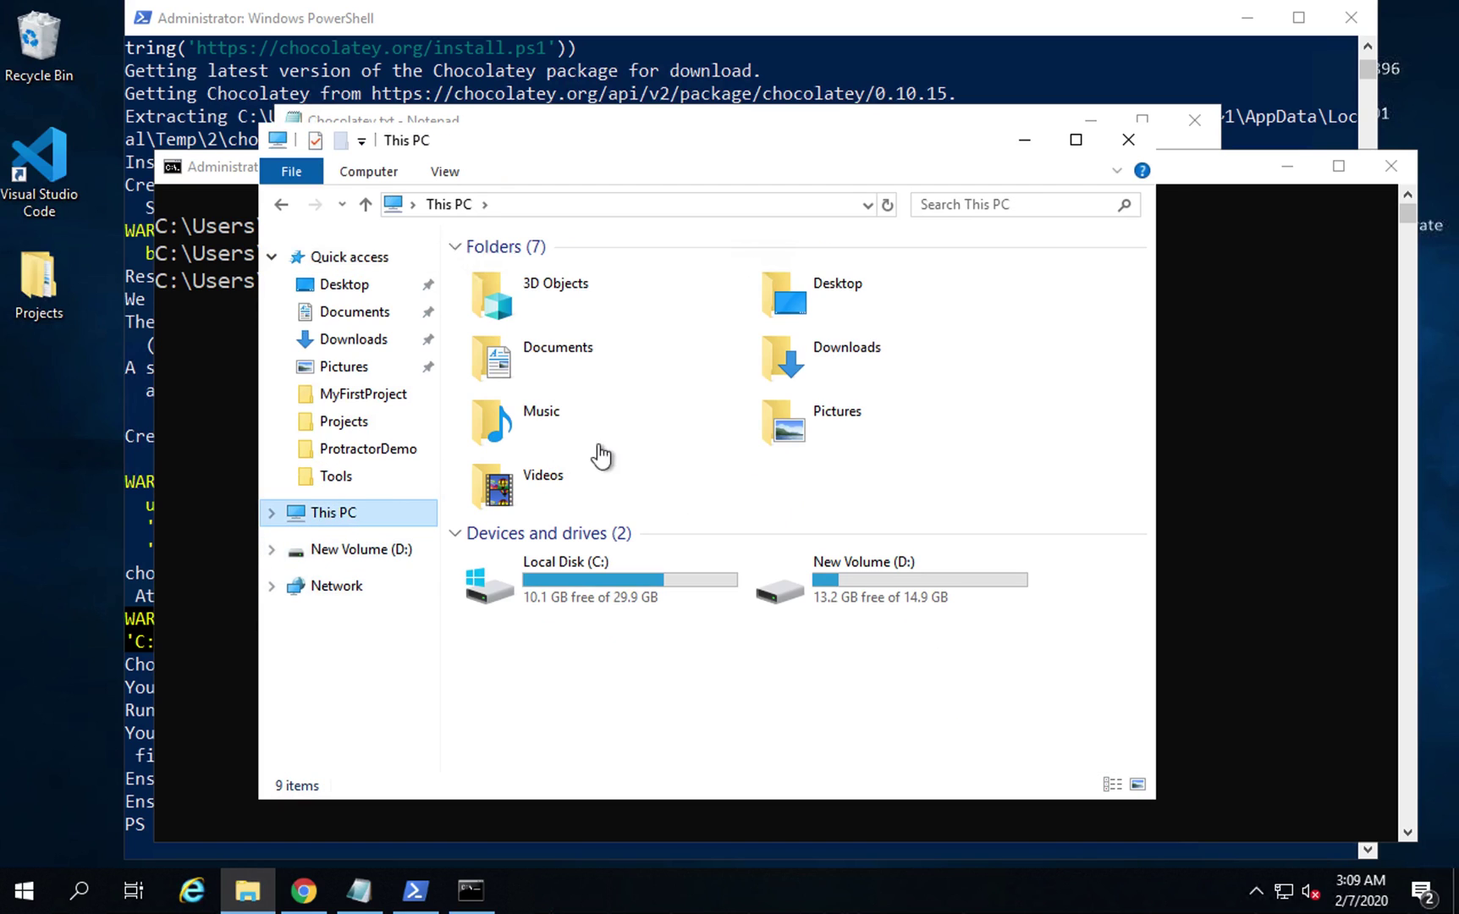
pyautogui.doubleClick(581, 572)
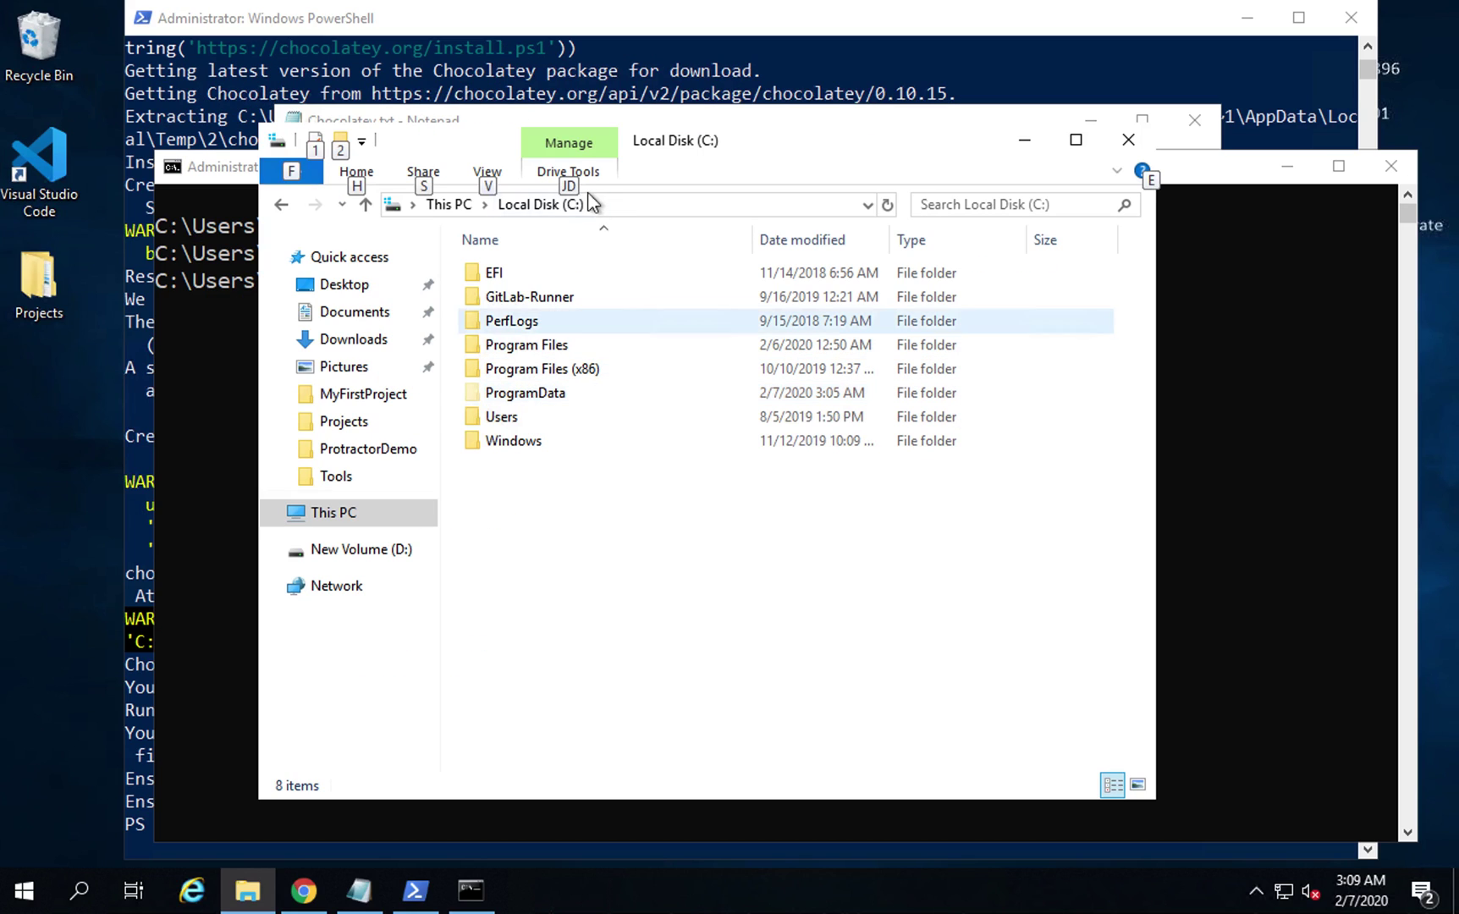
pyautogui.press('alt')
pyautogui.doubleClick(528, 394)
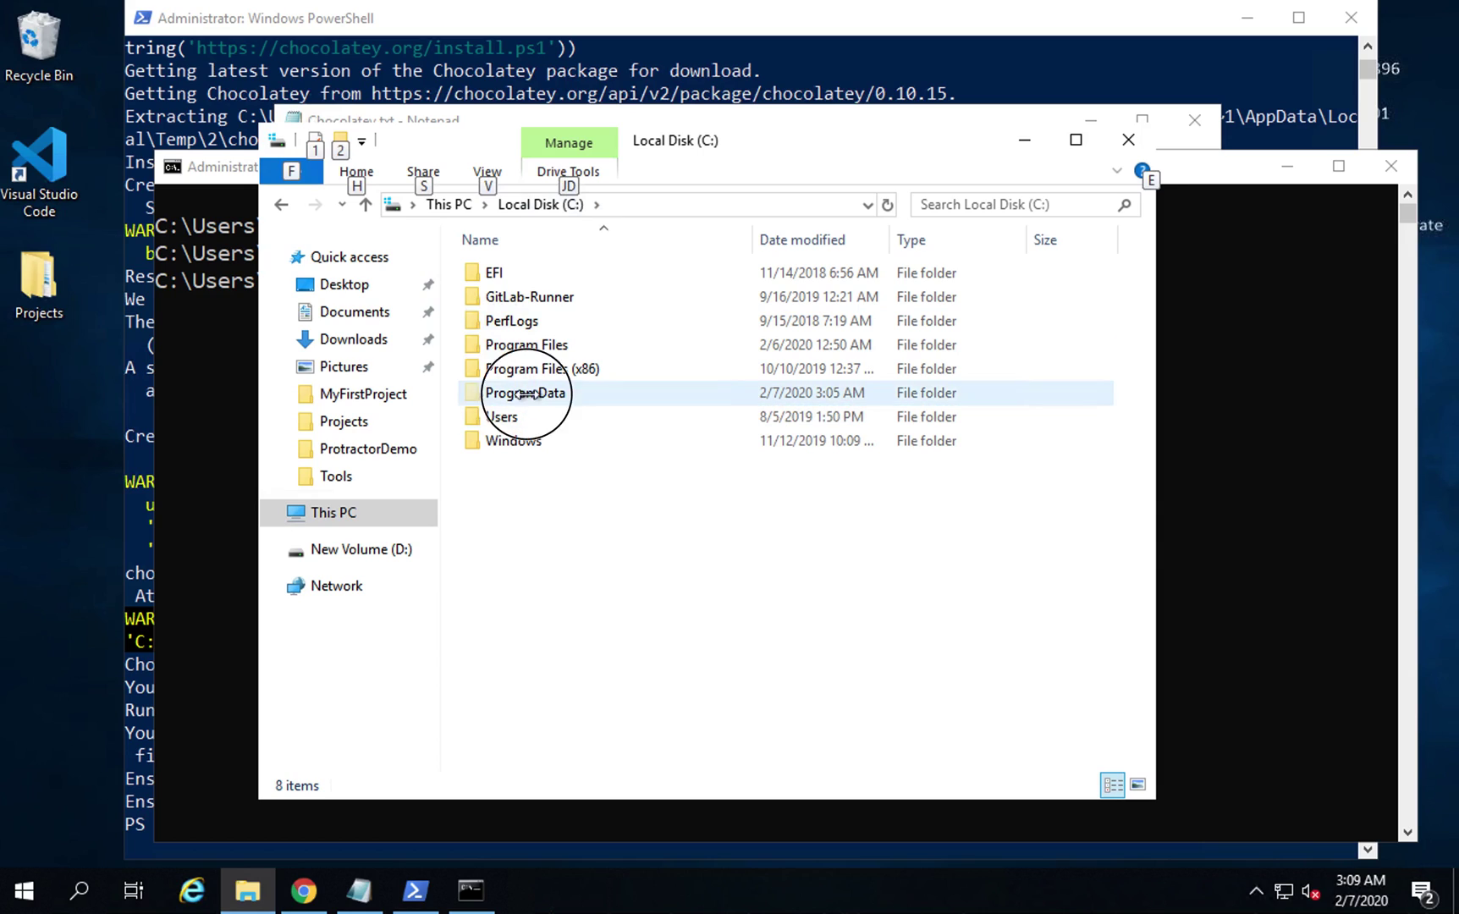
pyautogui.click(539, 299)
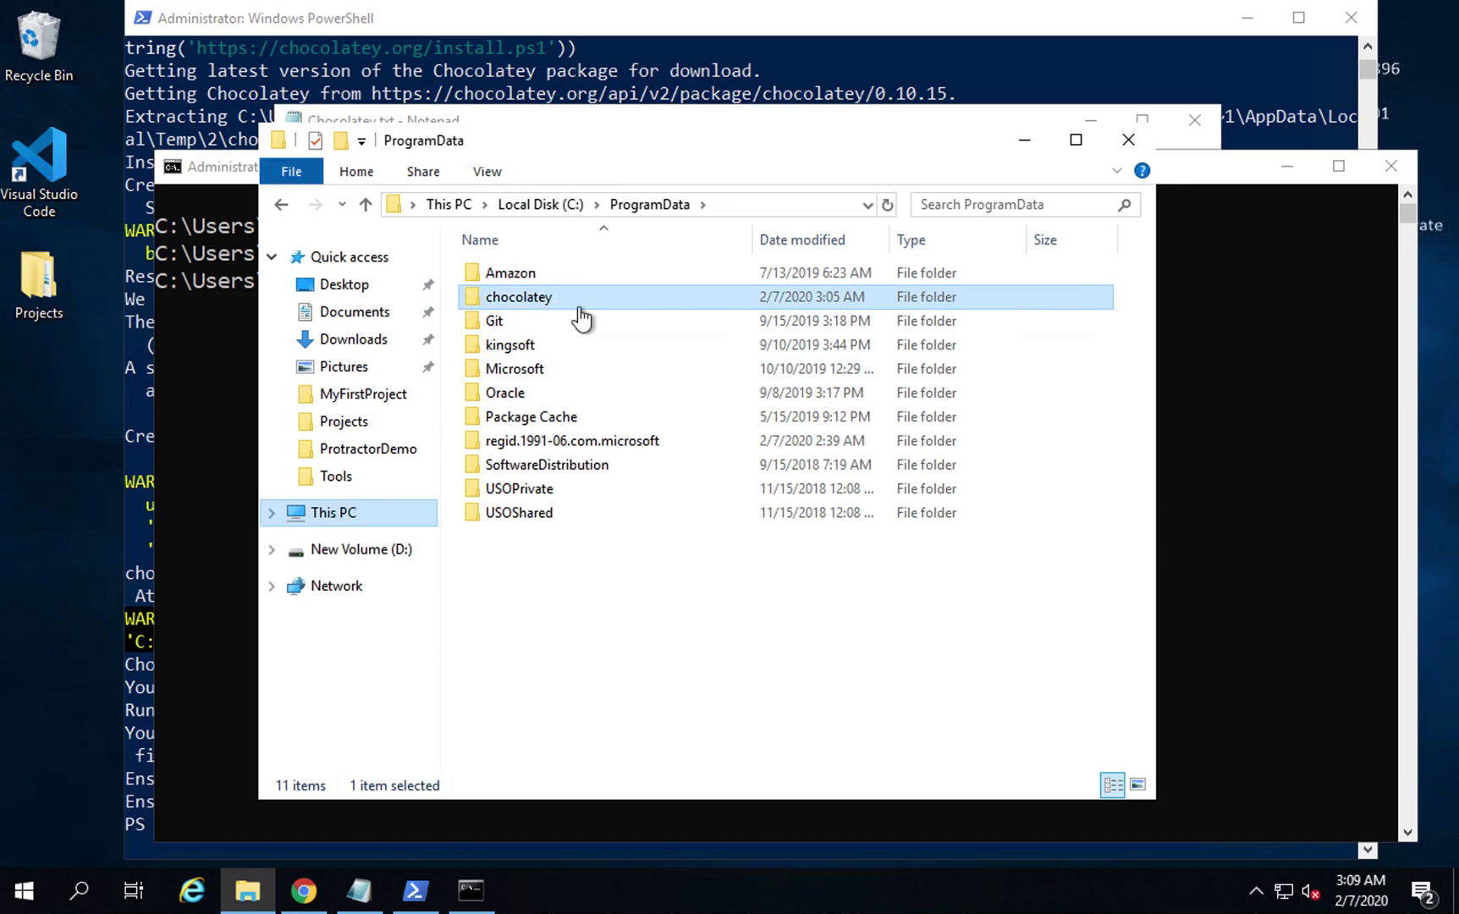
# - Open the Environment Variables from This PC's advanced system properties and select the ChocolateyInstall system variable
pyautogui.moveTo(618, 143); pyautogui.dragTo(626, 61)
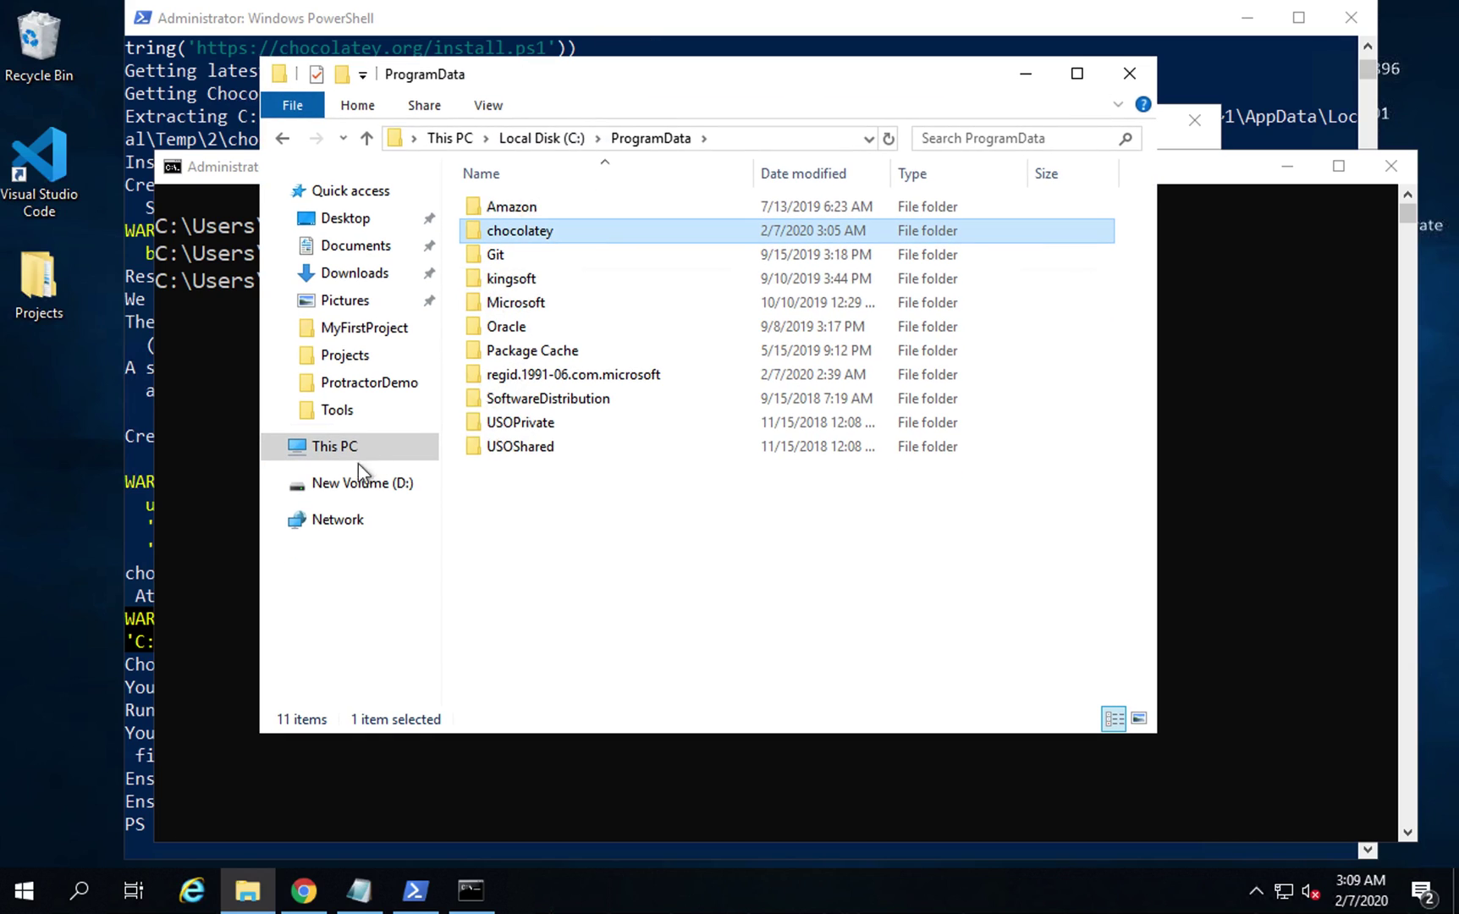
pyautogui.rightClick(331, 458)
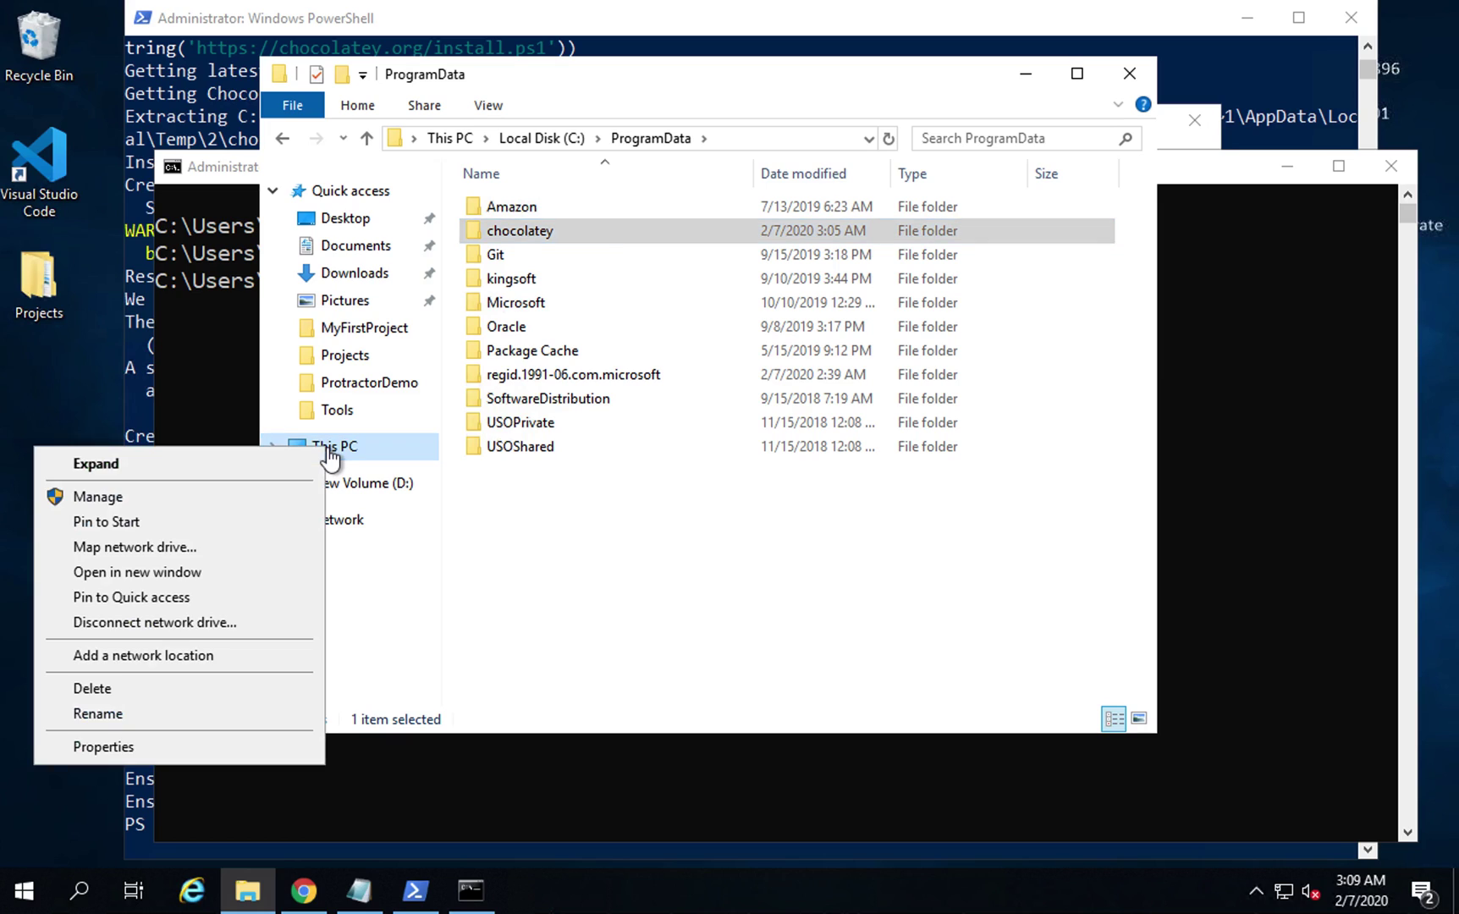
pyautogui.click(153, 748)
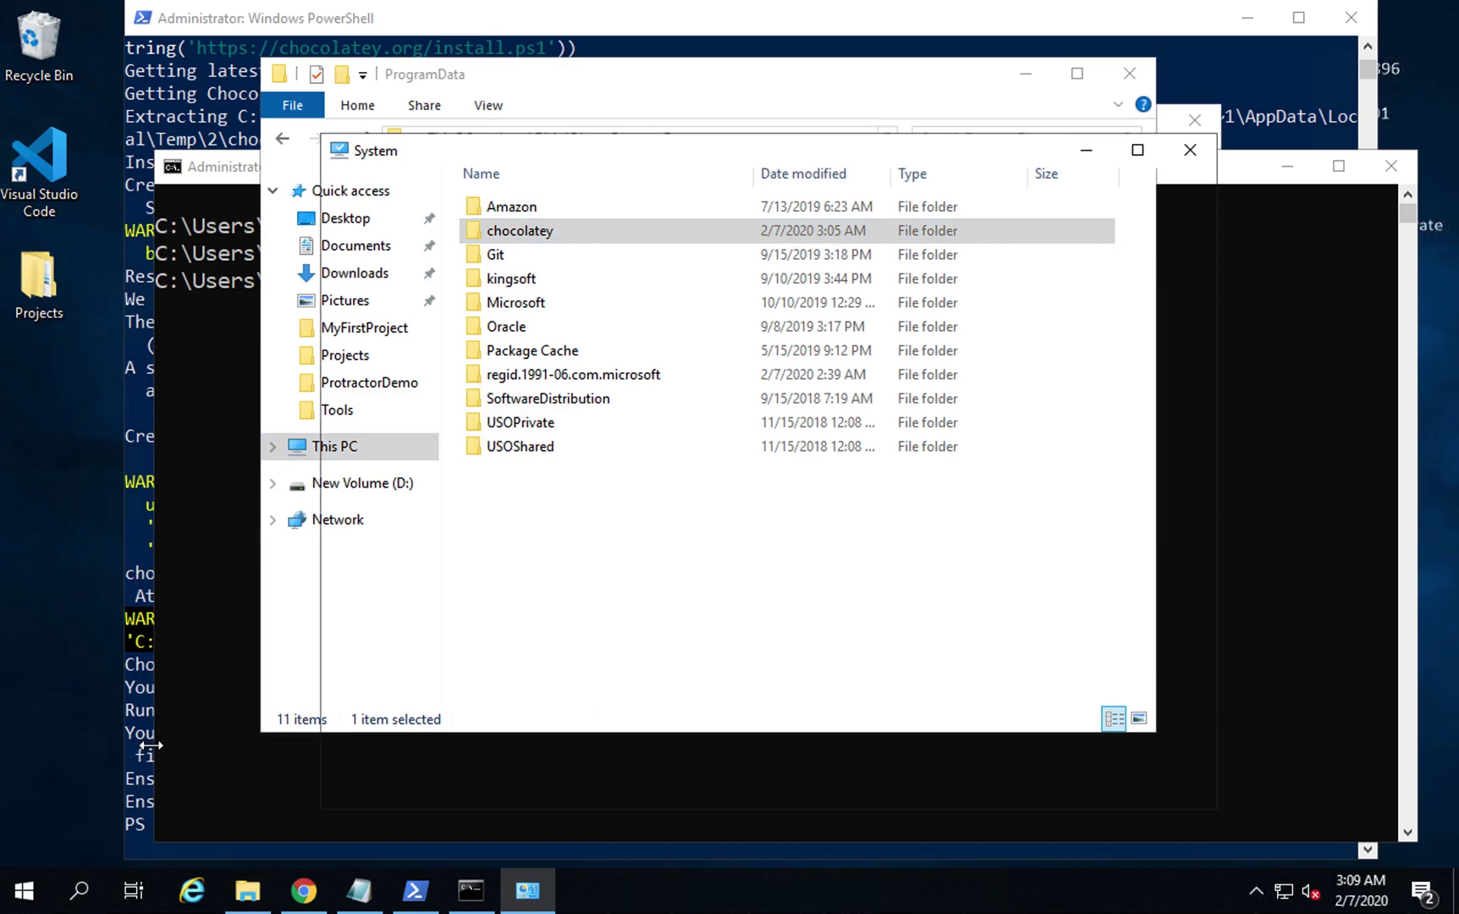
pyautogui.click(416, 333)
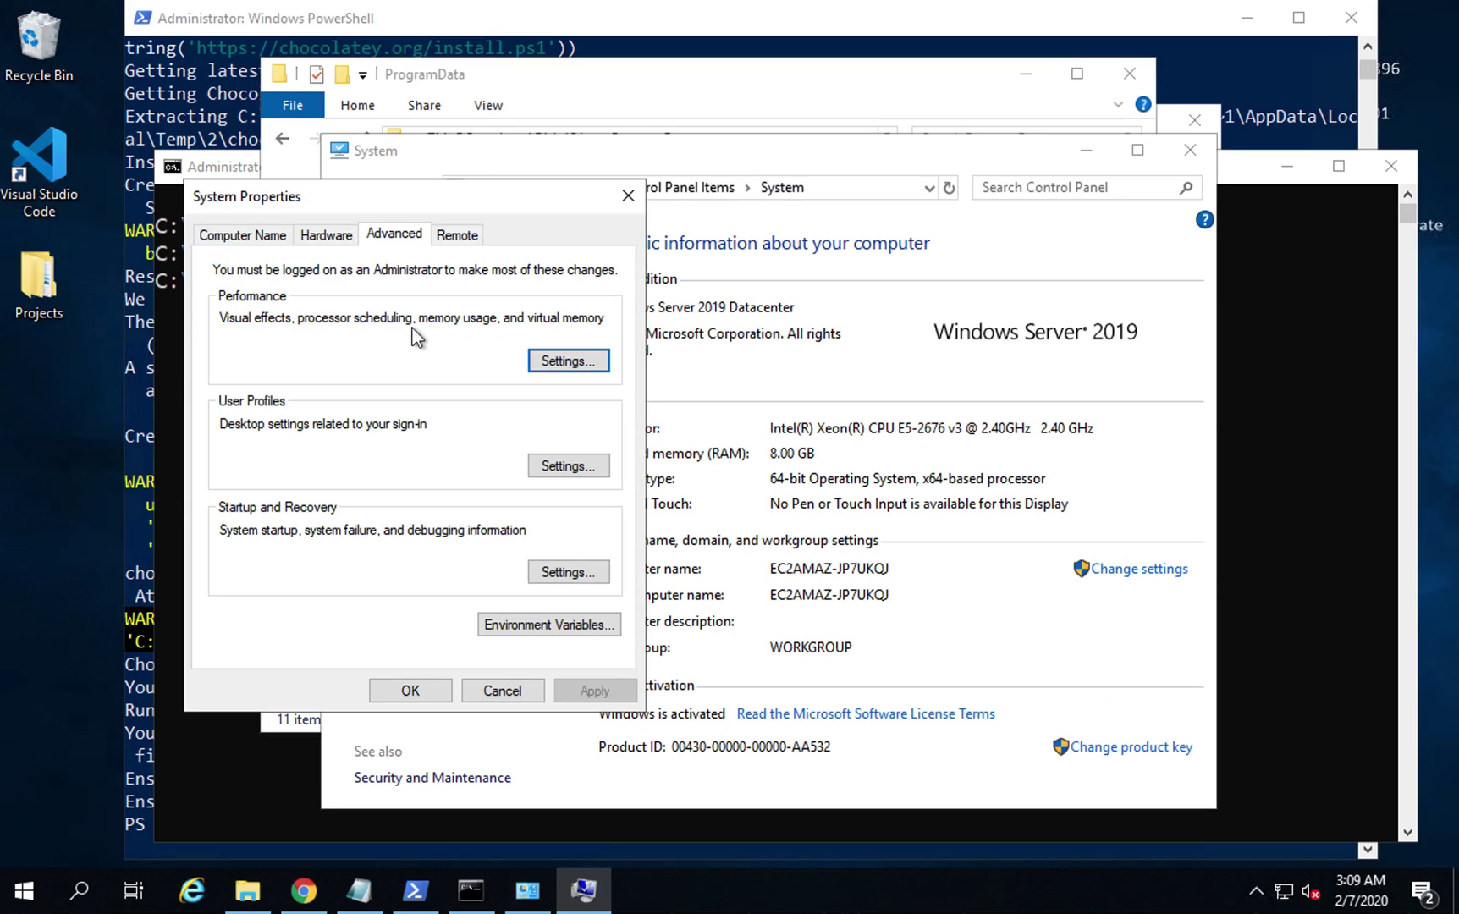
pyautogui.click(528, 625)
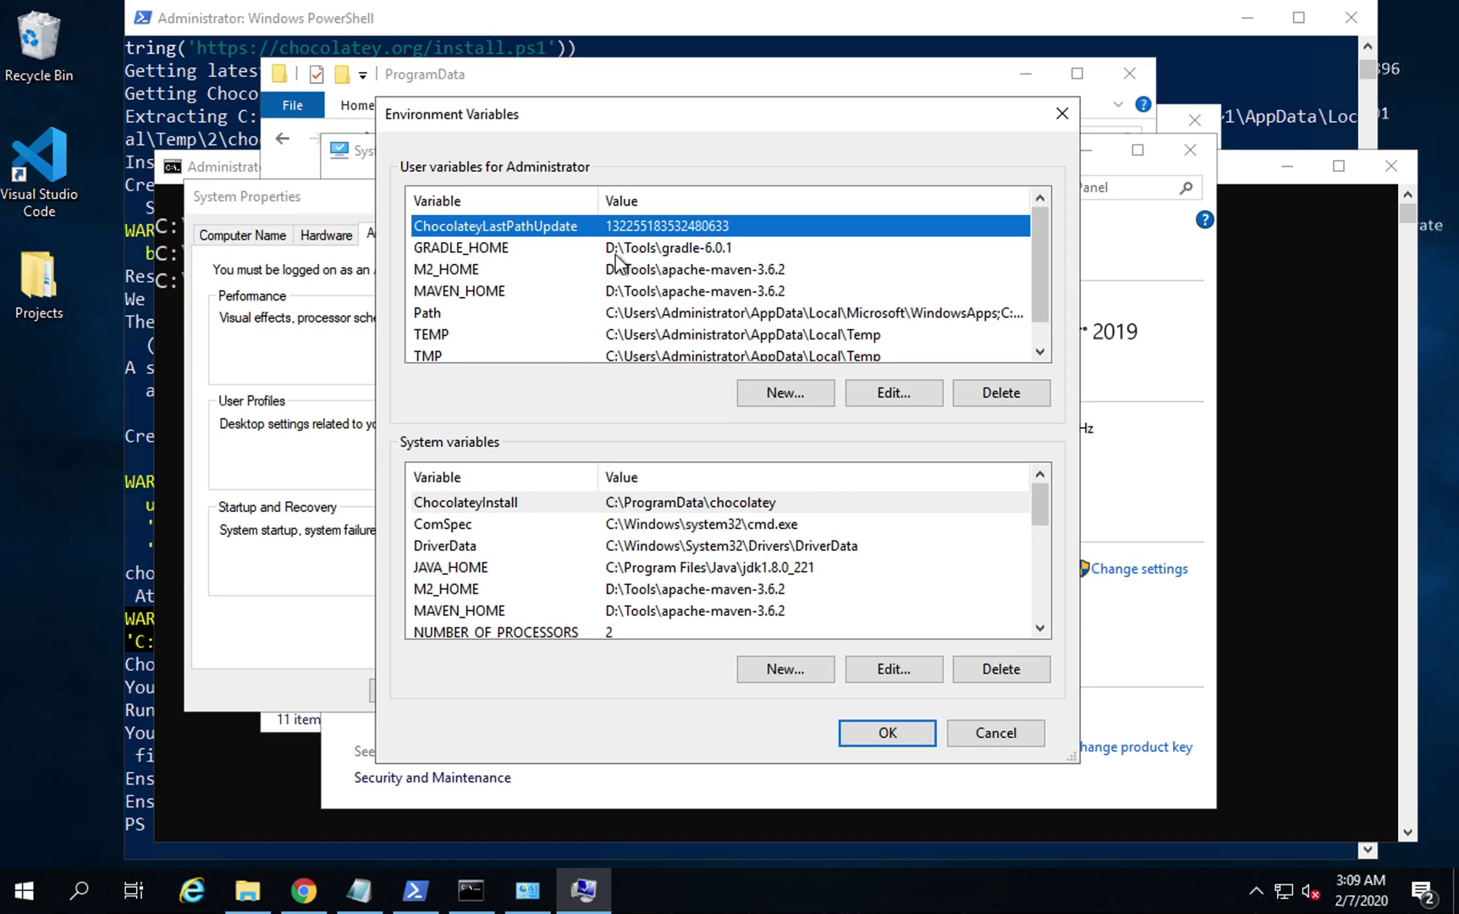
pyautogui.click(497, 249)
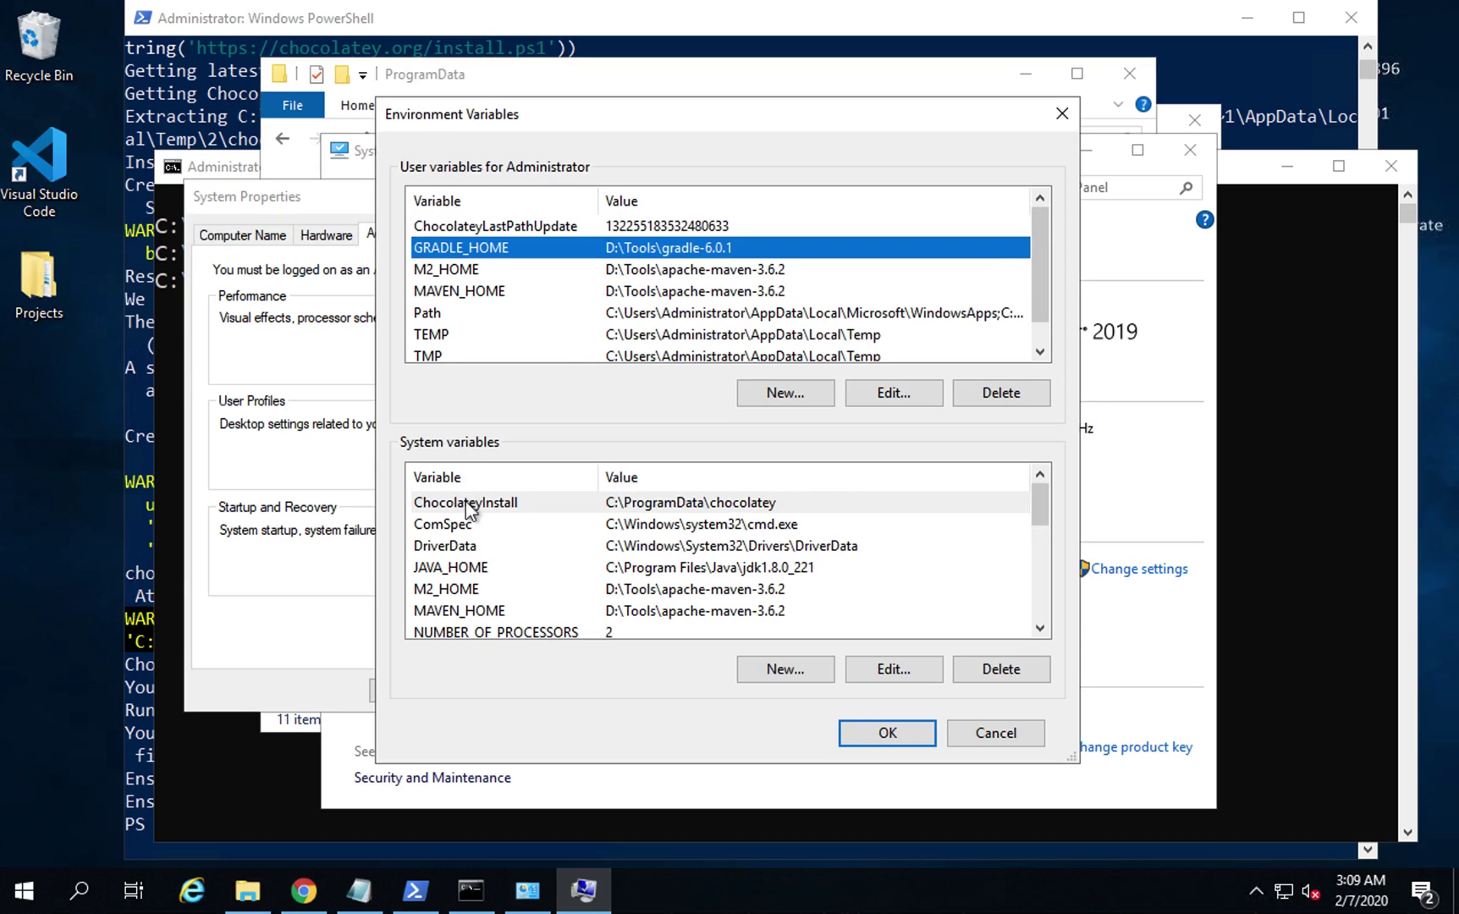
pyautogui.click(465, 502)
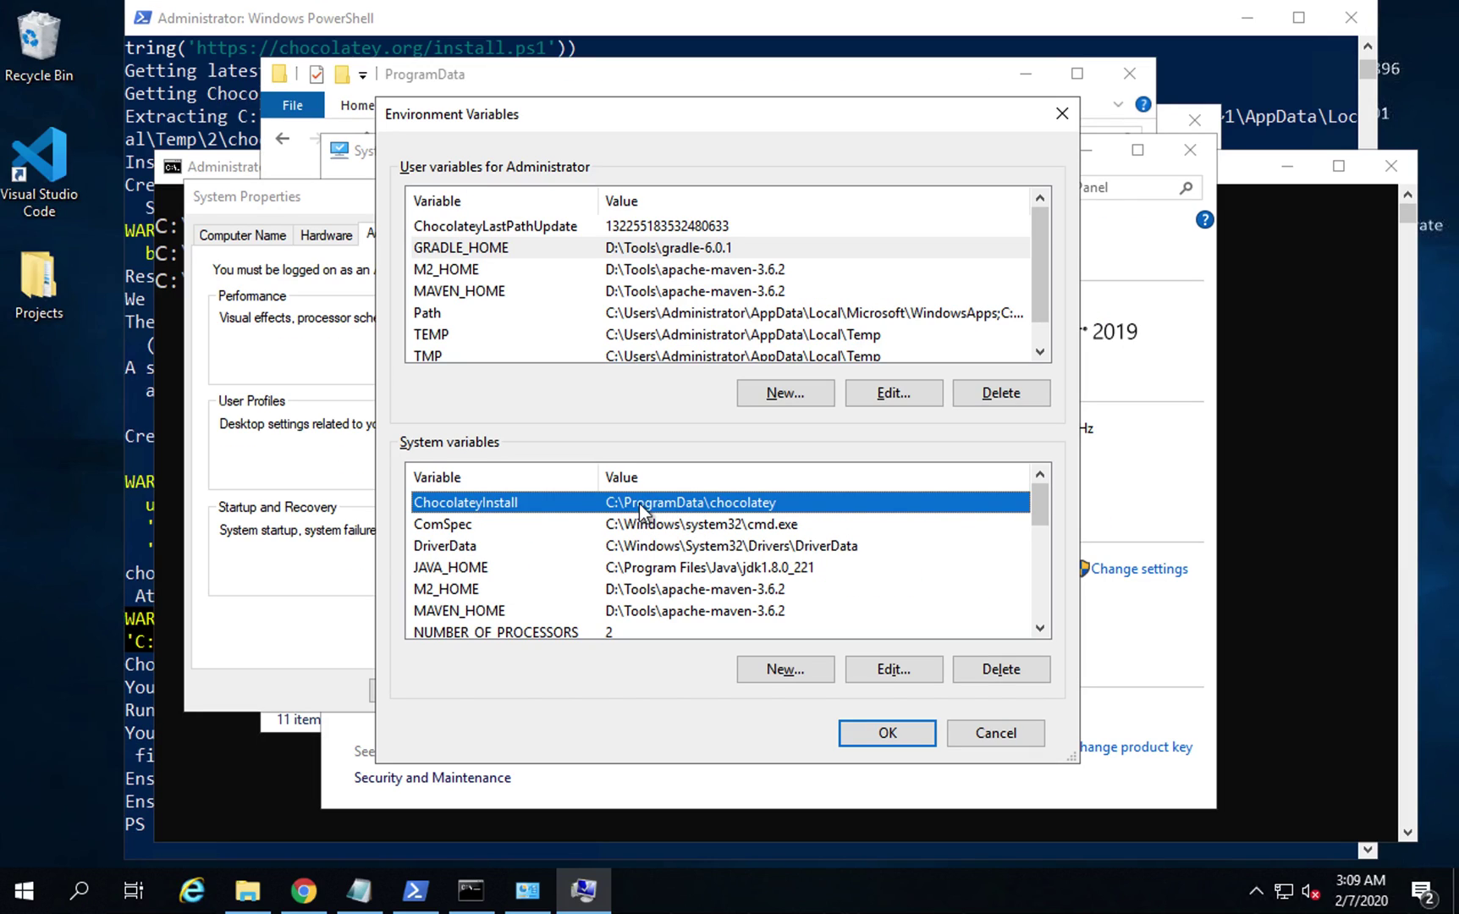
# - Look through the contents of the chocolatey folder in File Explorer, and return to ProgramData
pyautogui.click(297, 730)
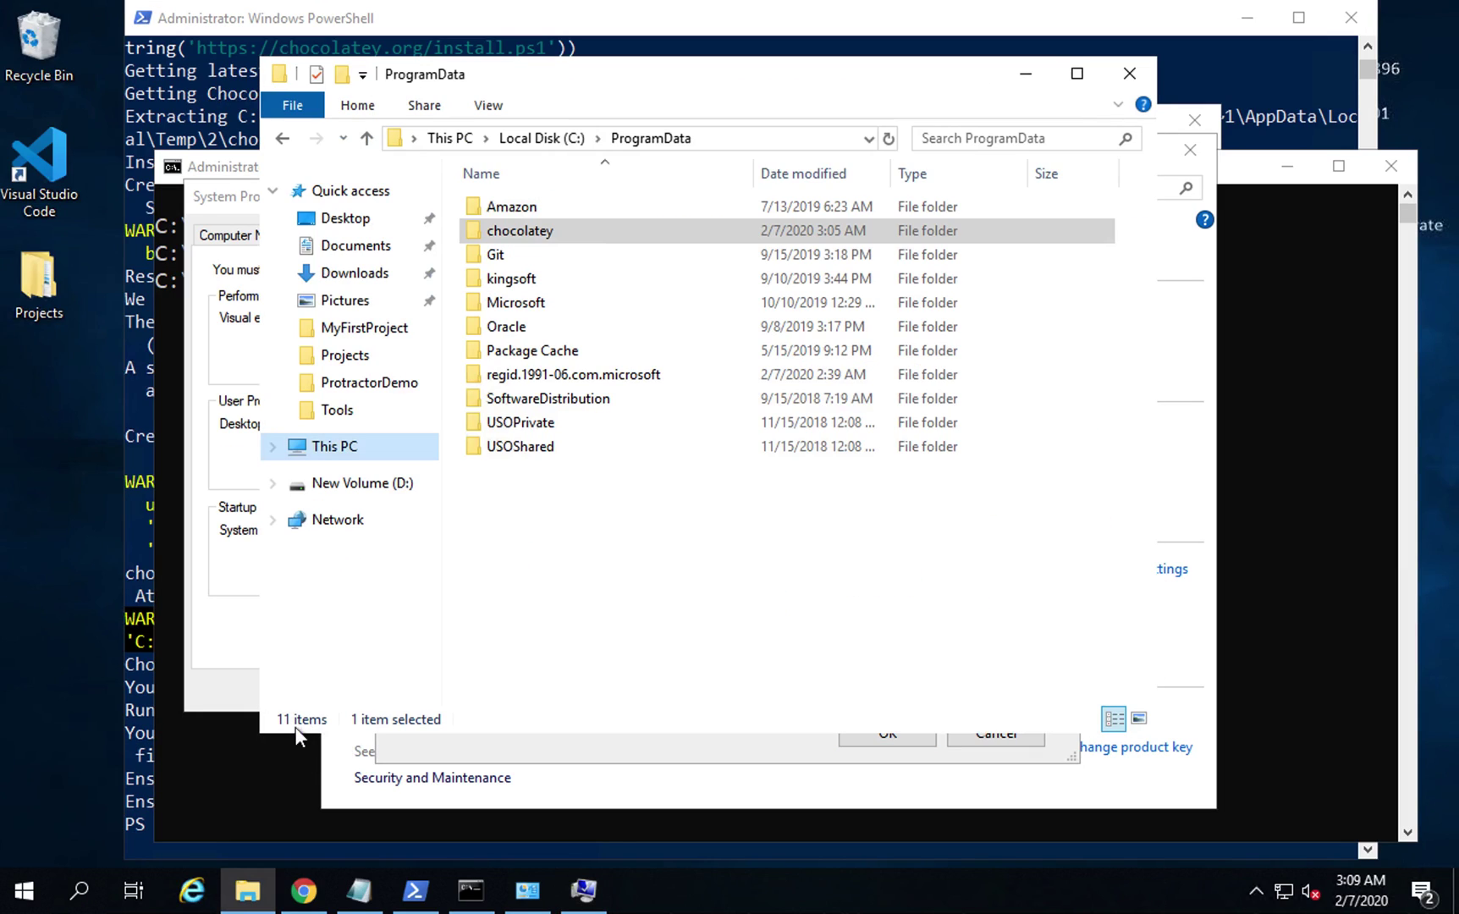
pyautogui.click(532, 229)
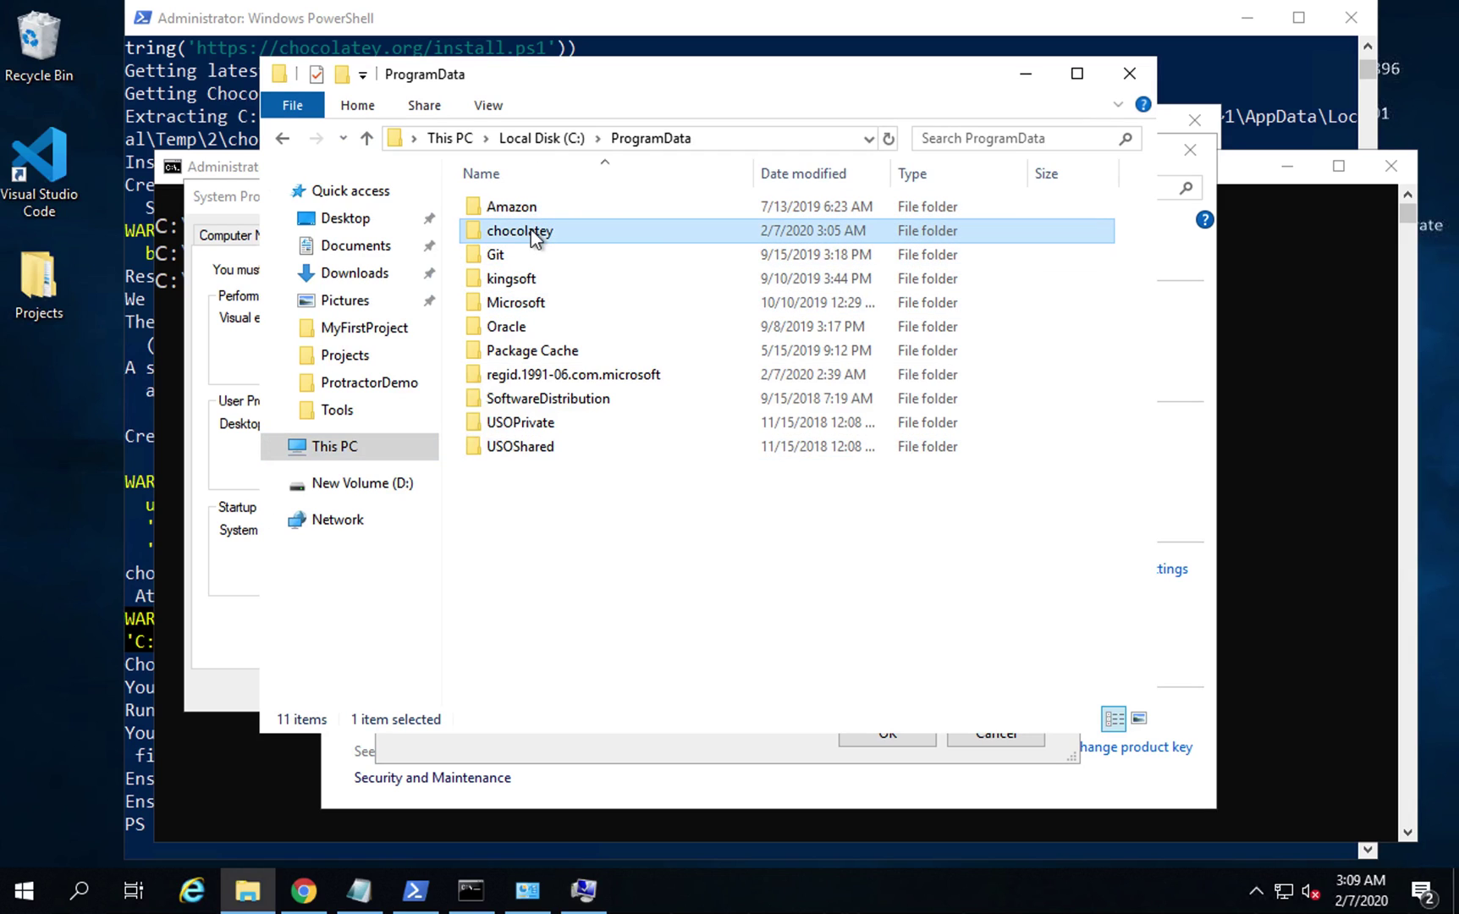
pyautogui.doubleClick(531, 229)
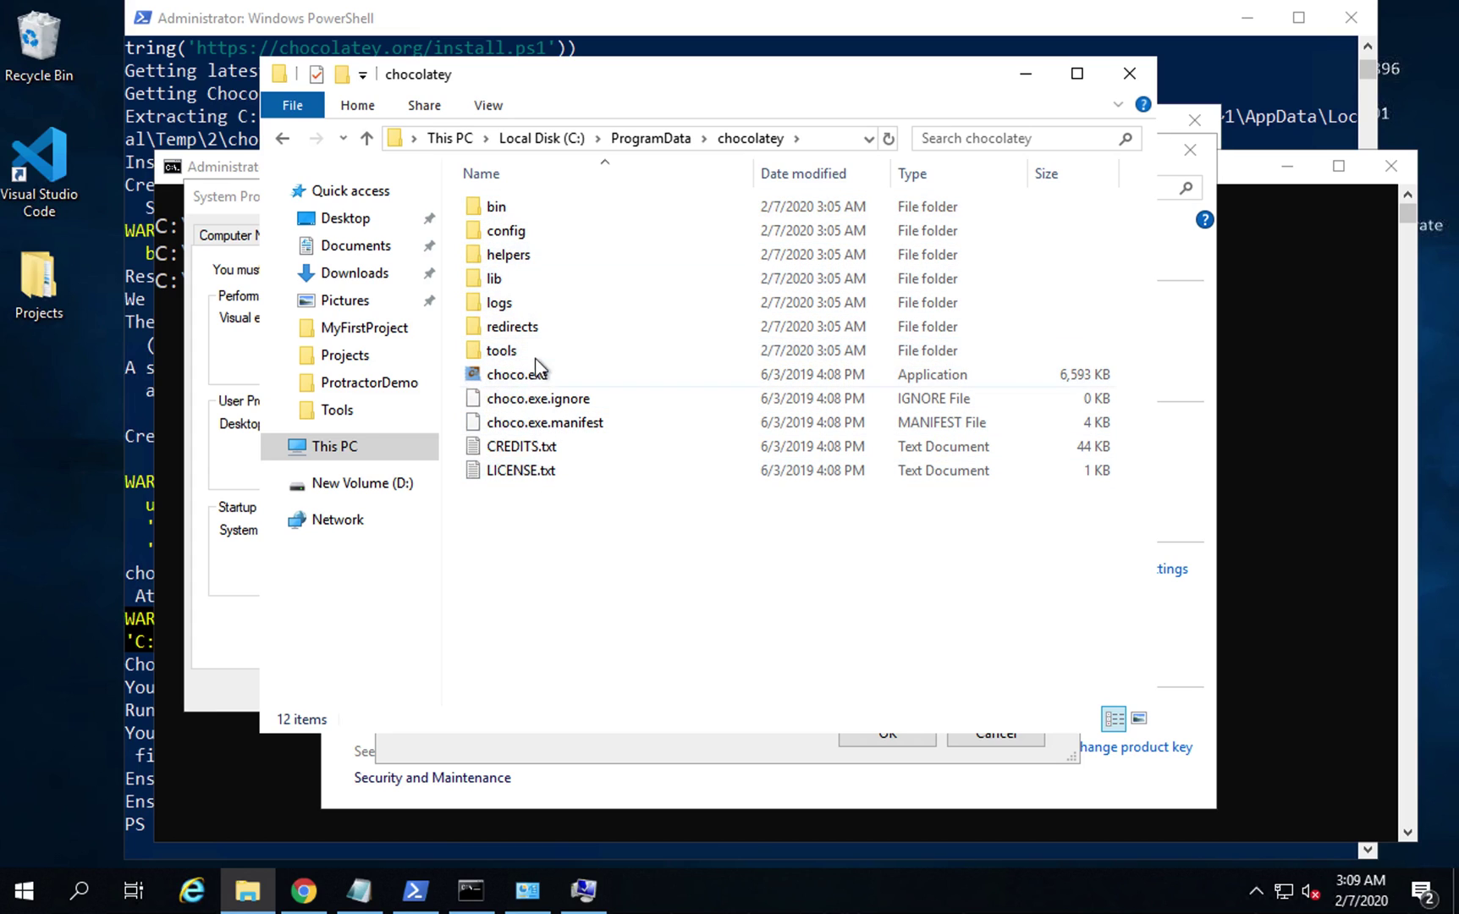
pyautogui.click(506, 207)
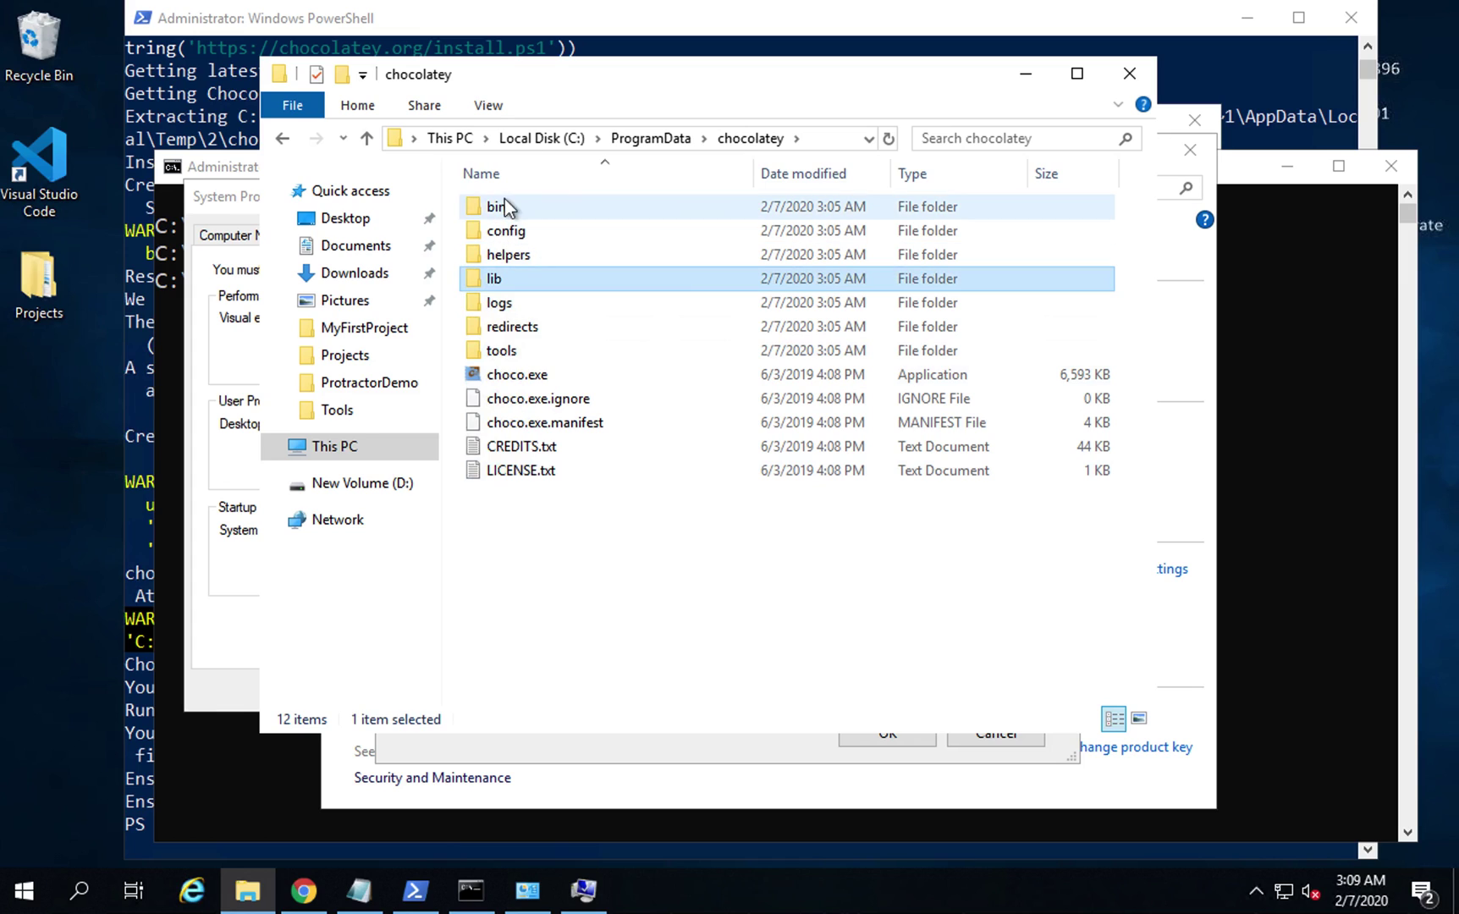
pyautogui.click(282, 138)
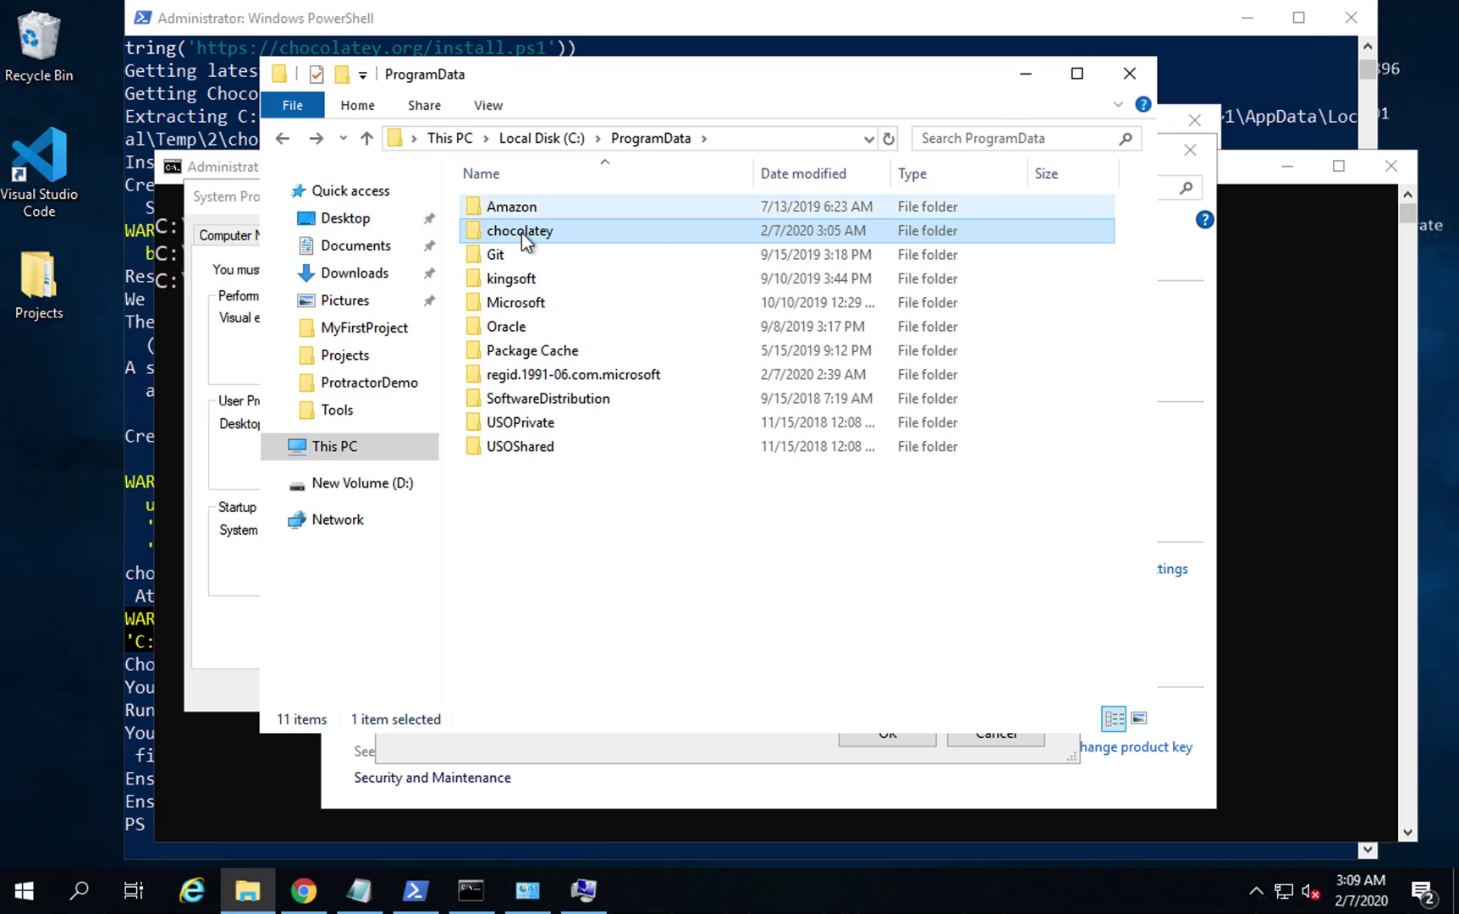
# - Delete the chocolatey folder from C:\ProgramData and close the File Explorer window
pyautogui.moveTo(522, 233)
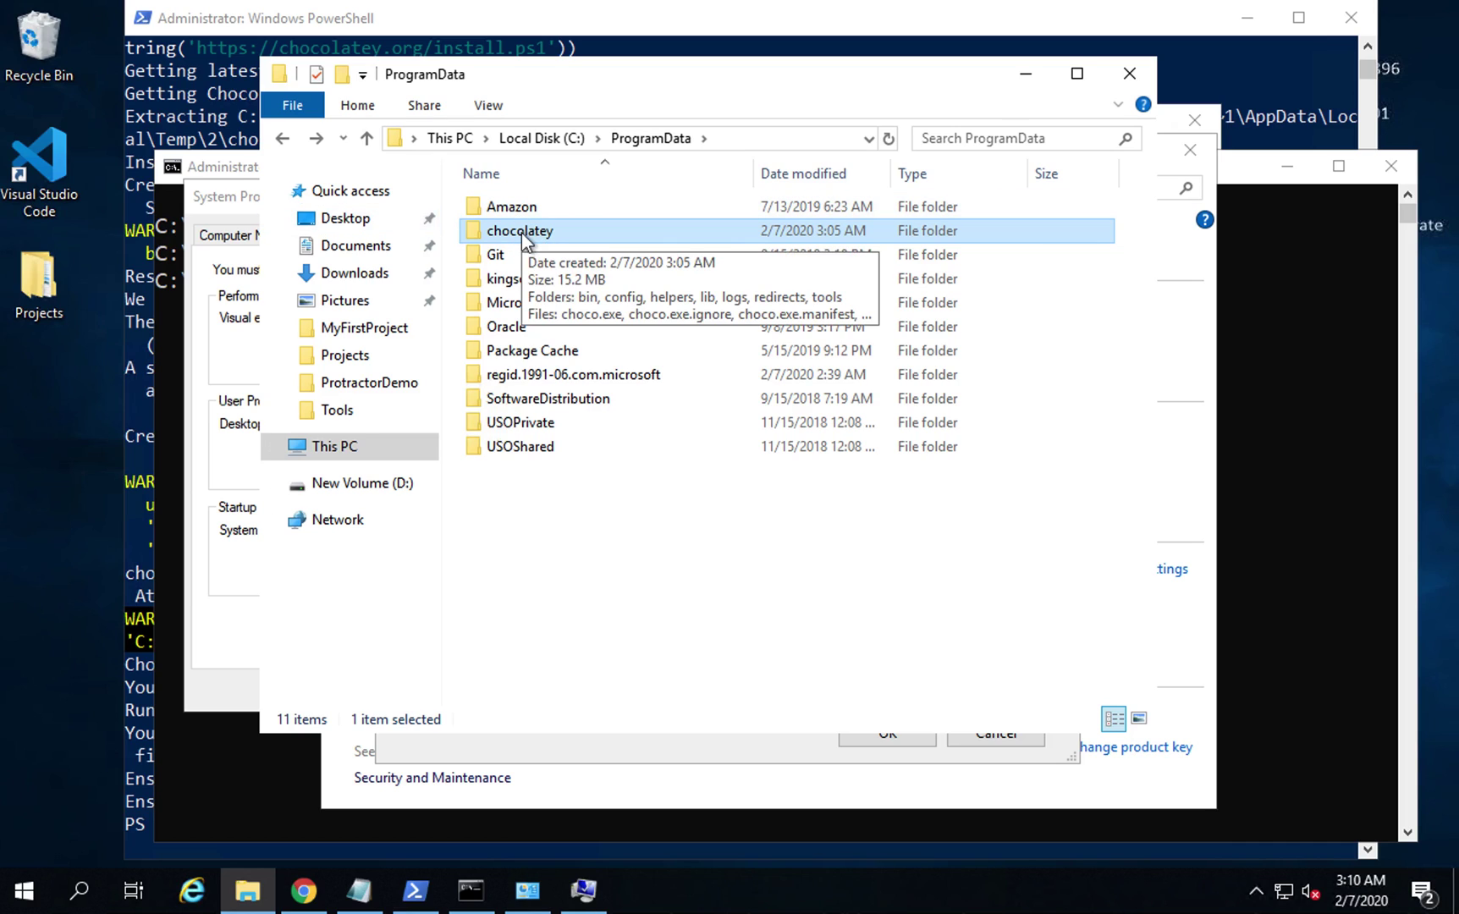
pyautogui.press('Delete')
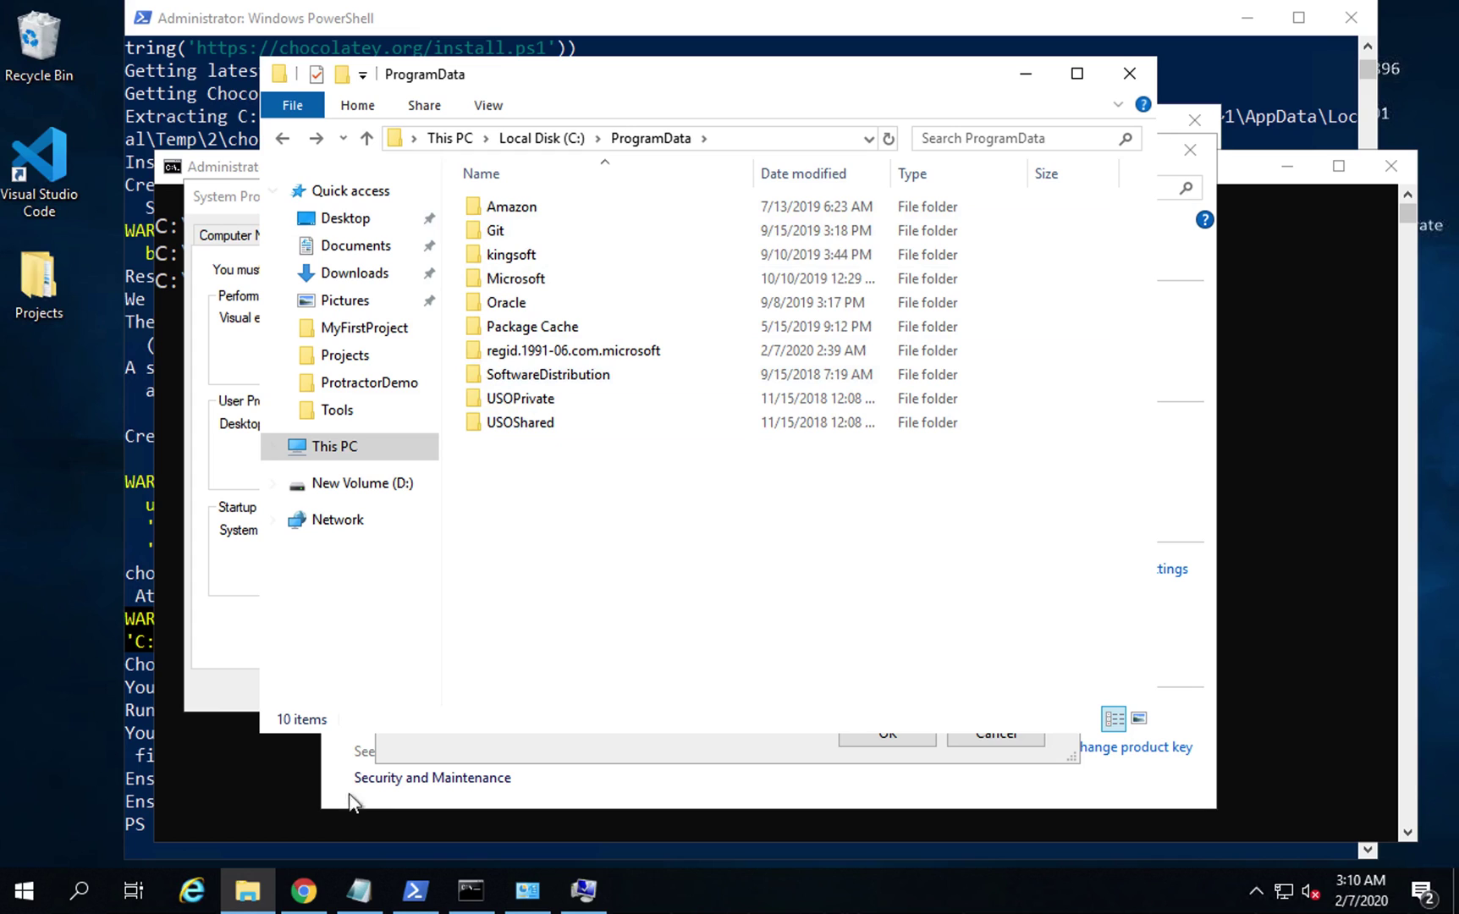
pyautogui.click(1131, 76)
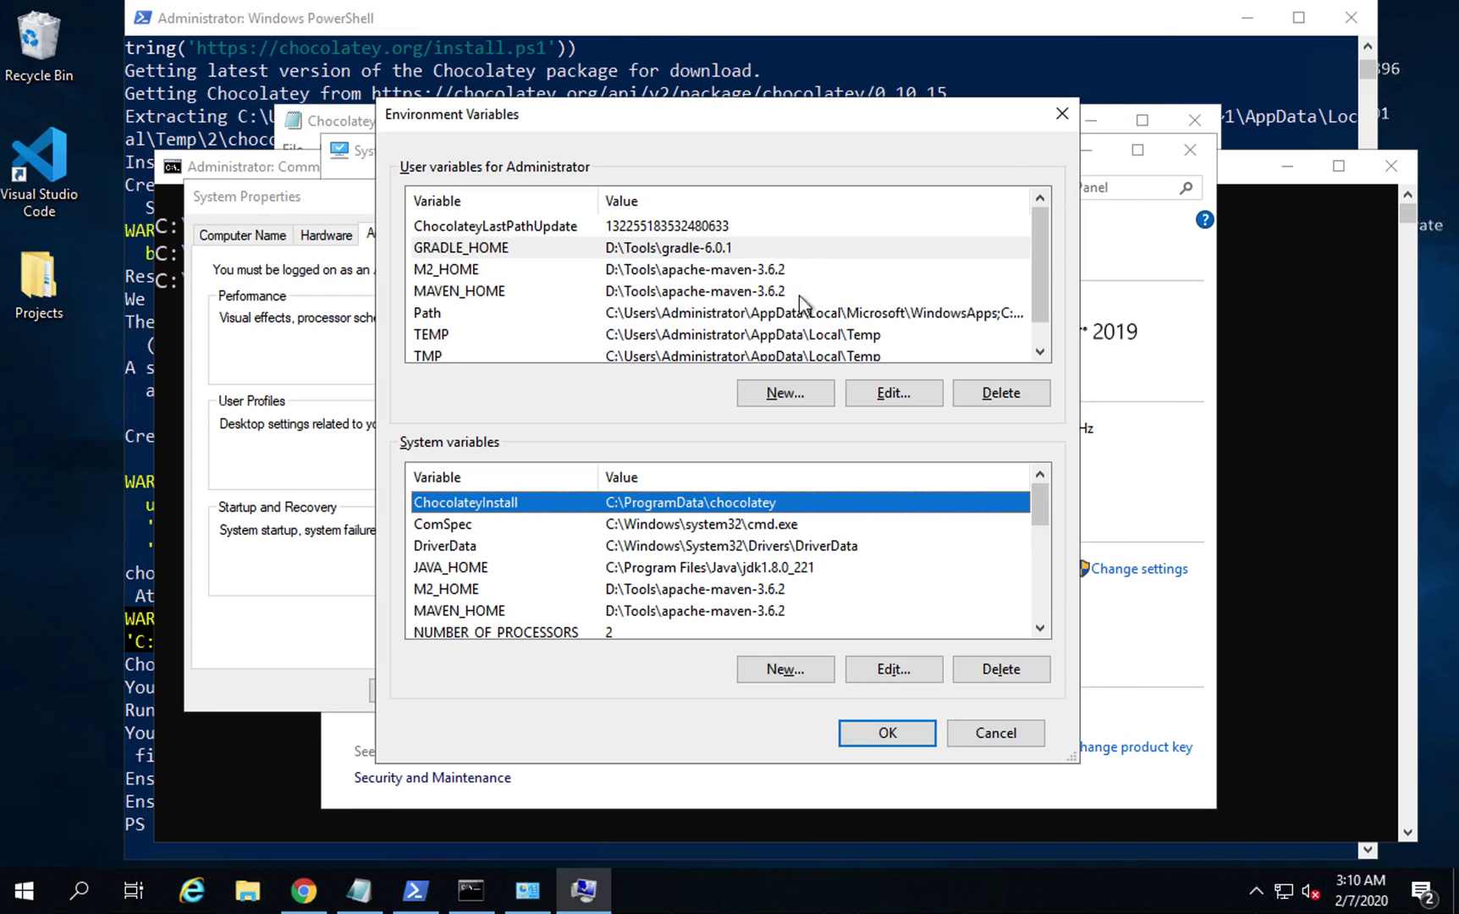
# - Delete the ChocolateyLastPathUpdate user variable and the ChocolateyInstall system variable
pyautogui.click(505, 227)
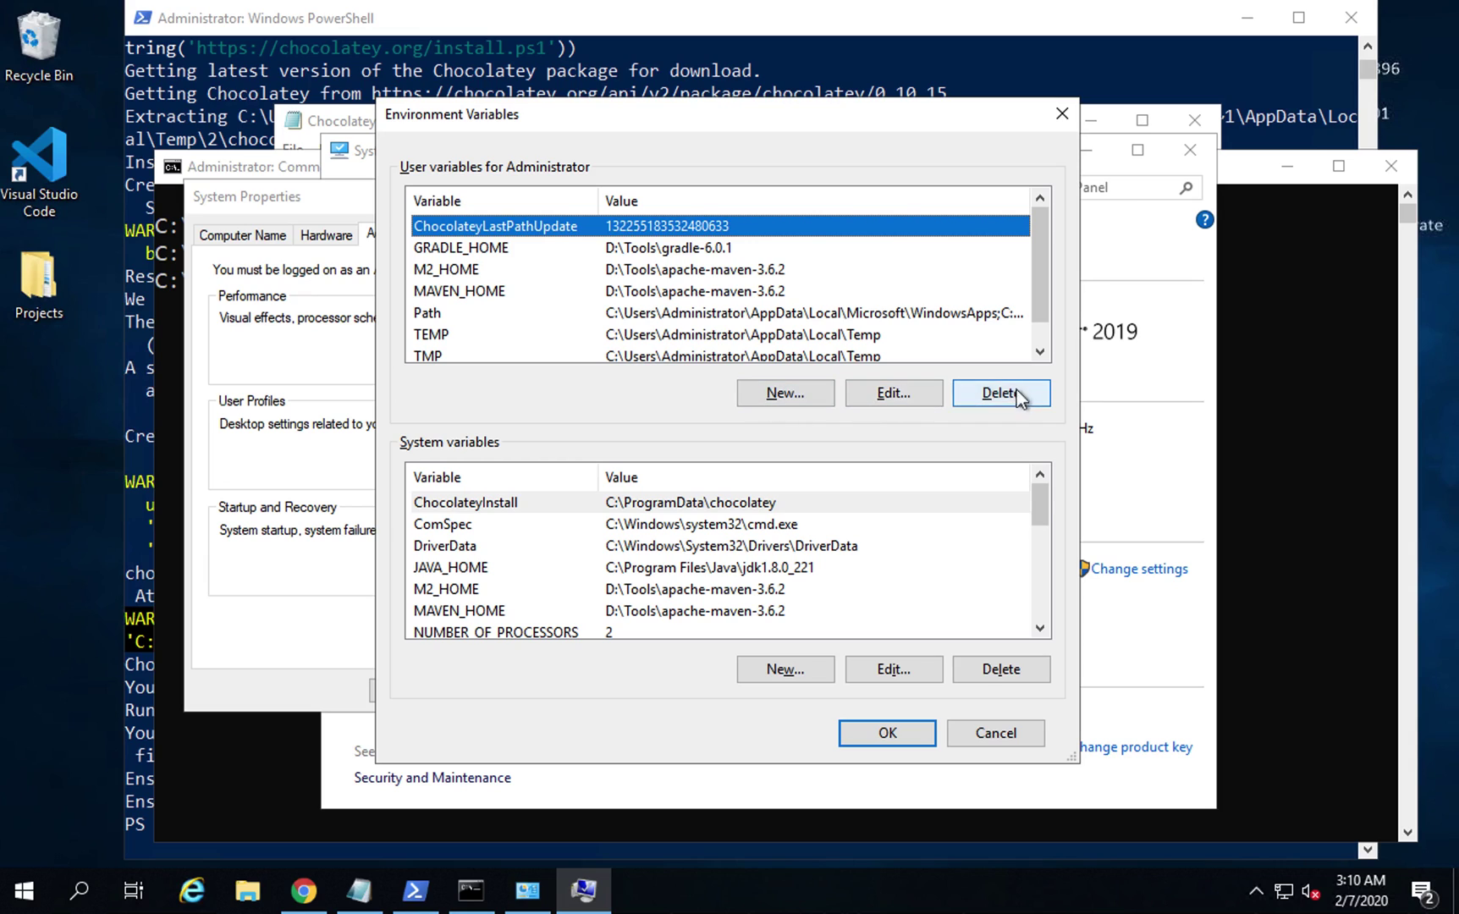
pyautogui.click(978, 395)
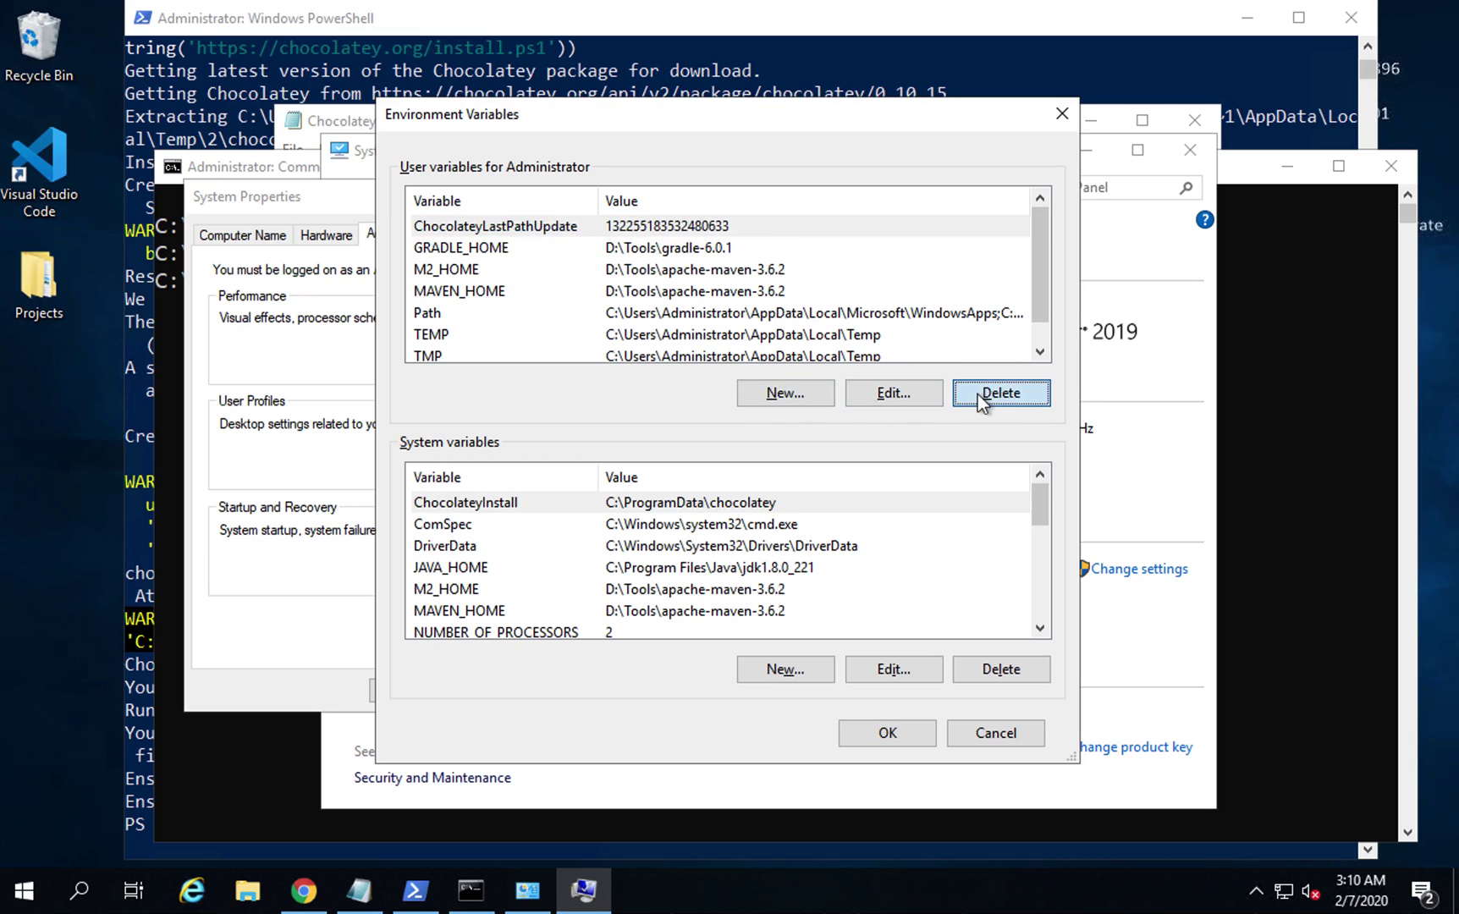
pyautogui.click(476, 503)
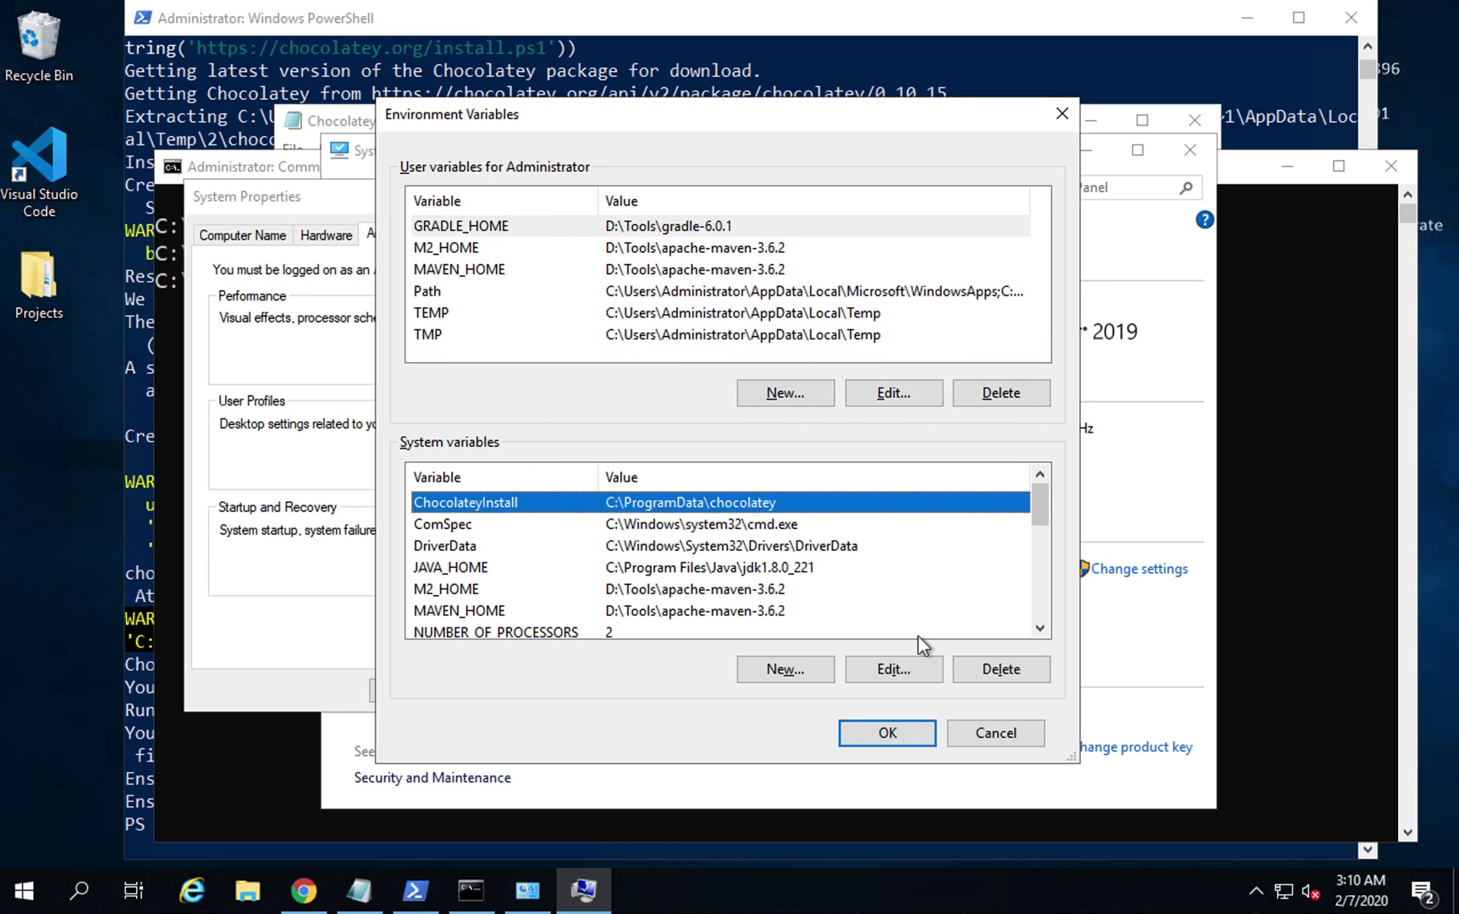
pyautogui.click(994, 673)
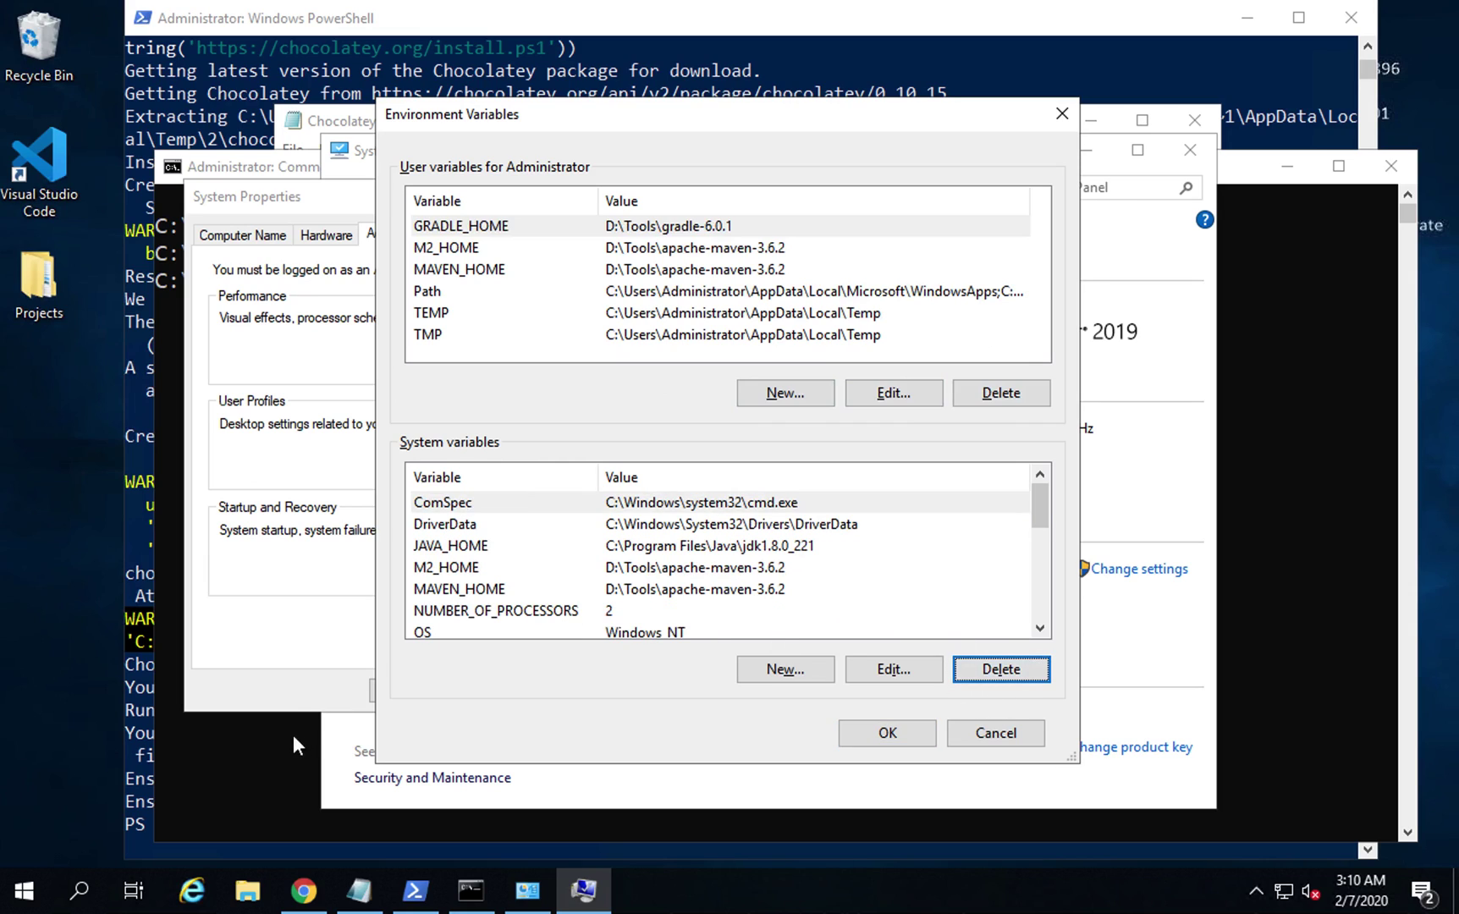
# - Switch to Command Prompt, shorten the pending command to choco, run it and highlight part of its output
pyautogui.click(245, 771)
pyautogui.press('BackSpace')
pyautogui.press('BackSpace')
pyautogui.press('BackSpace')
pyautogui.press('BackSpace')
pyautogui.press('BackSpace')
pyautogui.press('BackSpace')
pyautogui.press('Return')
pyautogui.moveTo(197, 311); pyautogui.dragTo(579, 312)
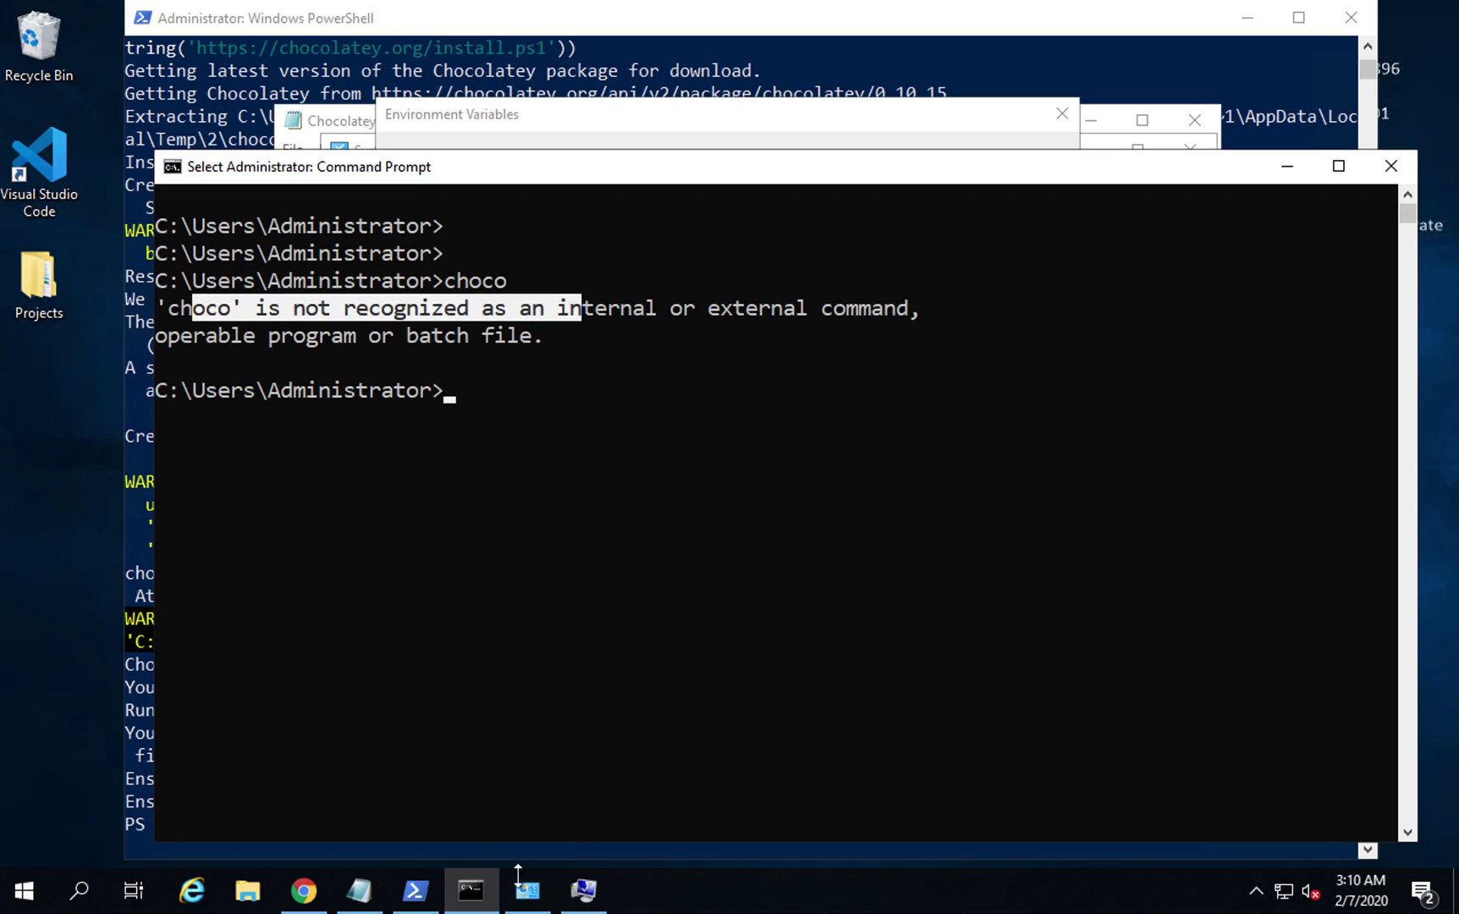
# - Switch to the Chocolatey.txt notes in Notepad and remove the blank lines below the third topic, How to uninstall Chocolatey
pyautogui.click(359, 888)
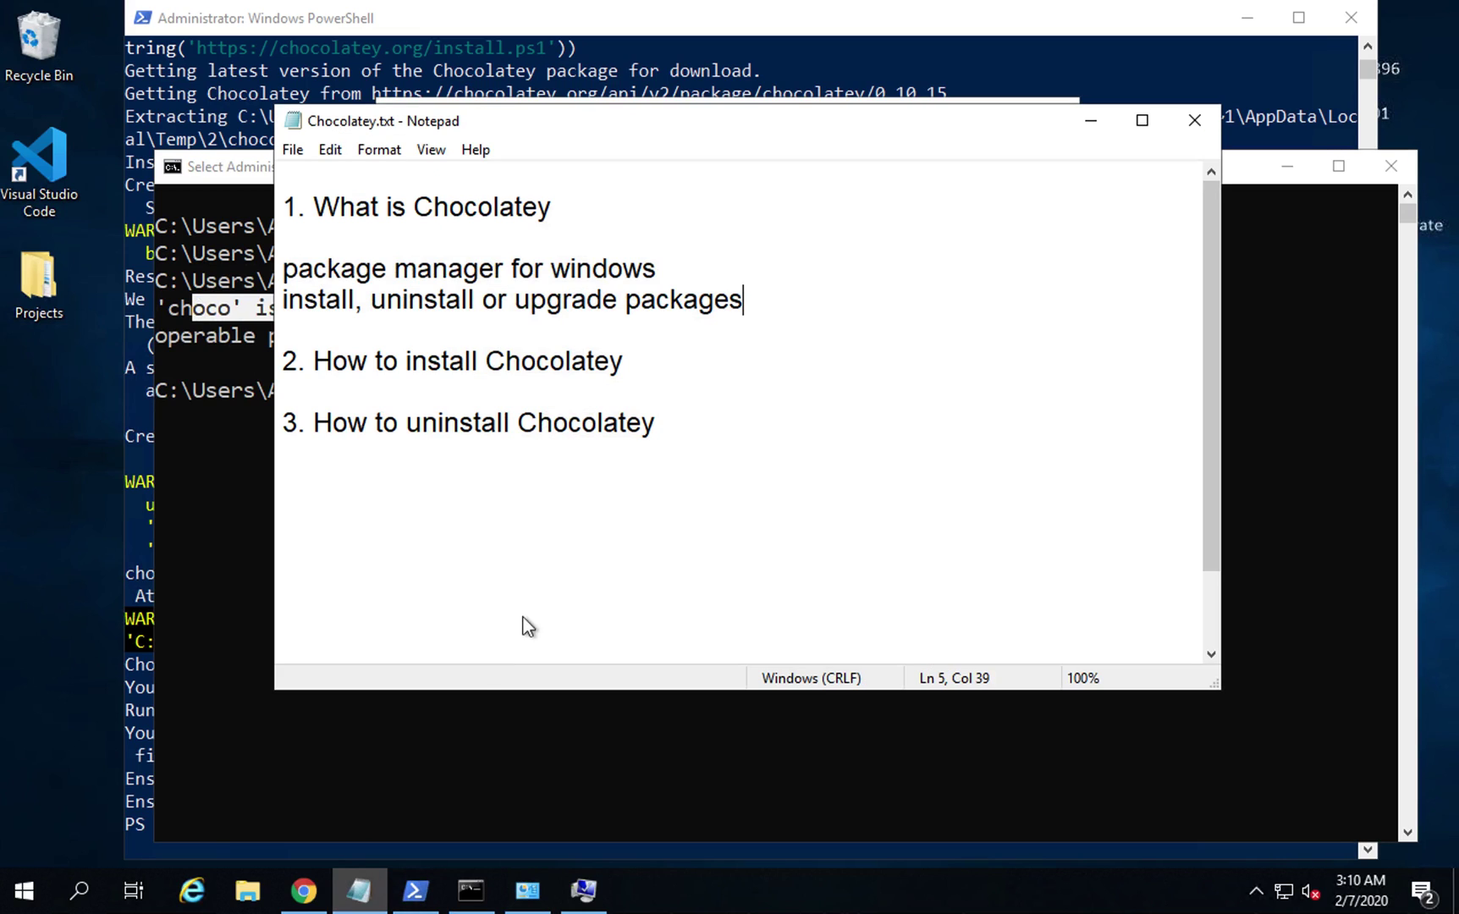
pyautogui.click(448, 519)
pyautogui.press('BackSpace')
pyautogui.press('BackSpace')
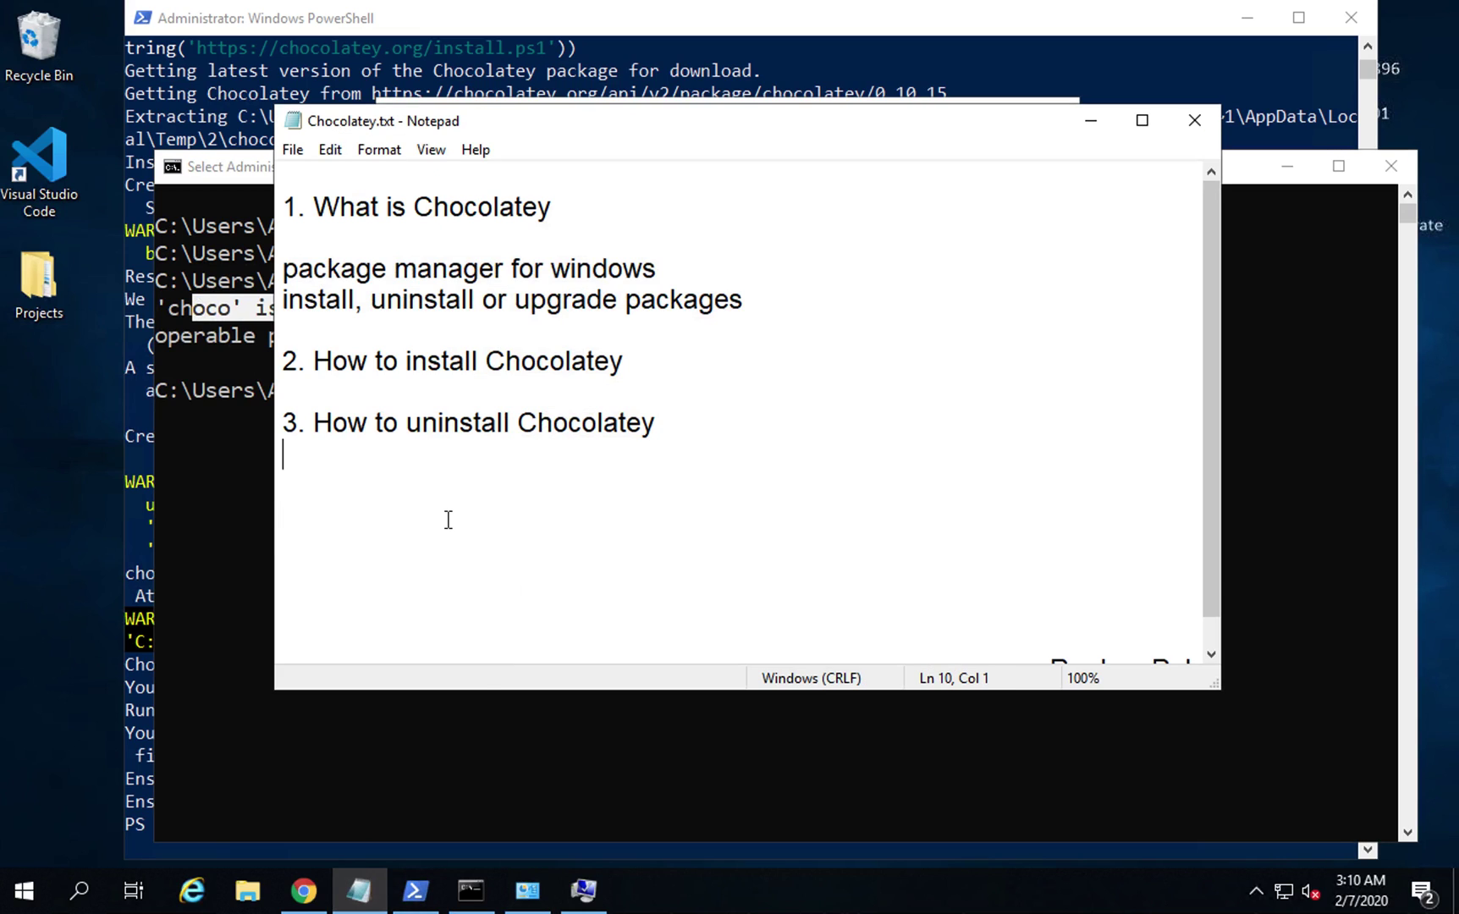
pyautogui.press('BackSpace')
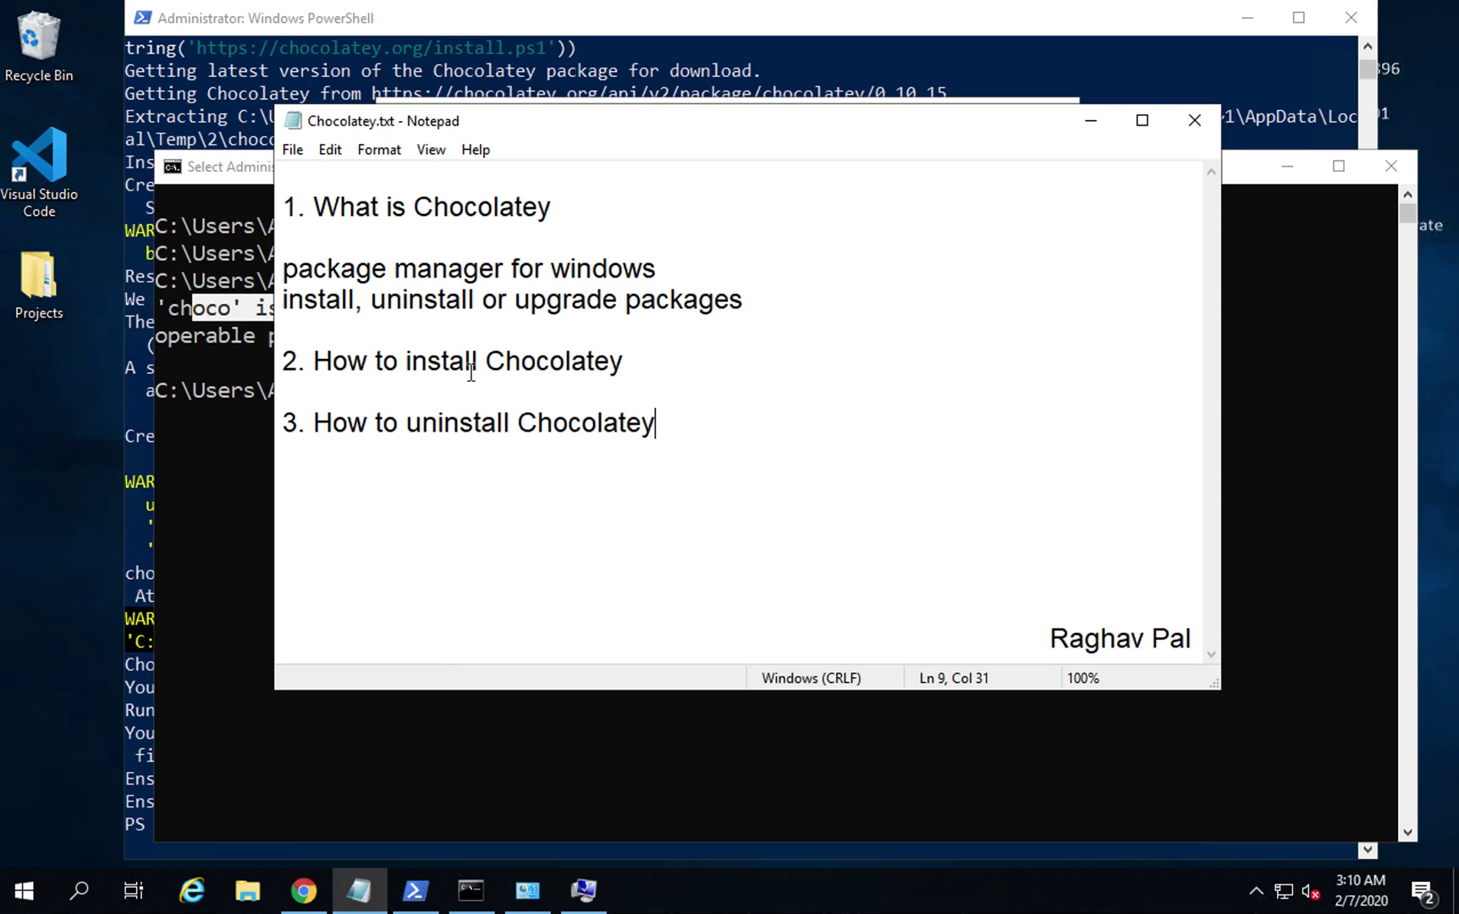